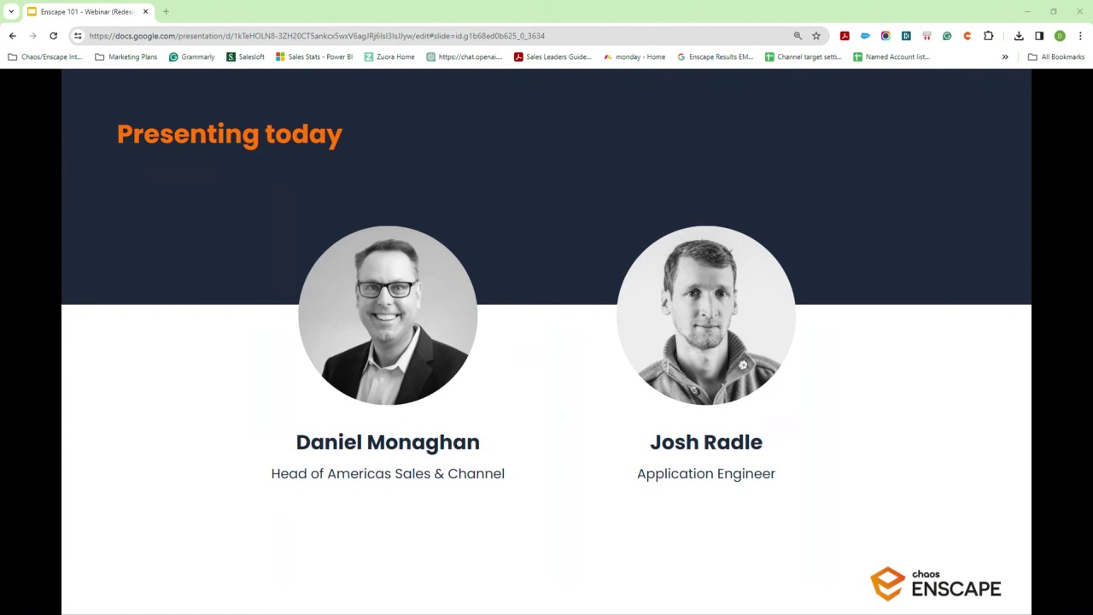
key(Right)
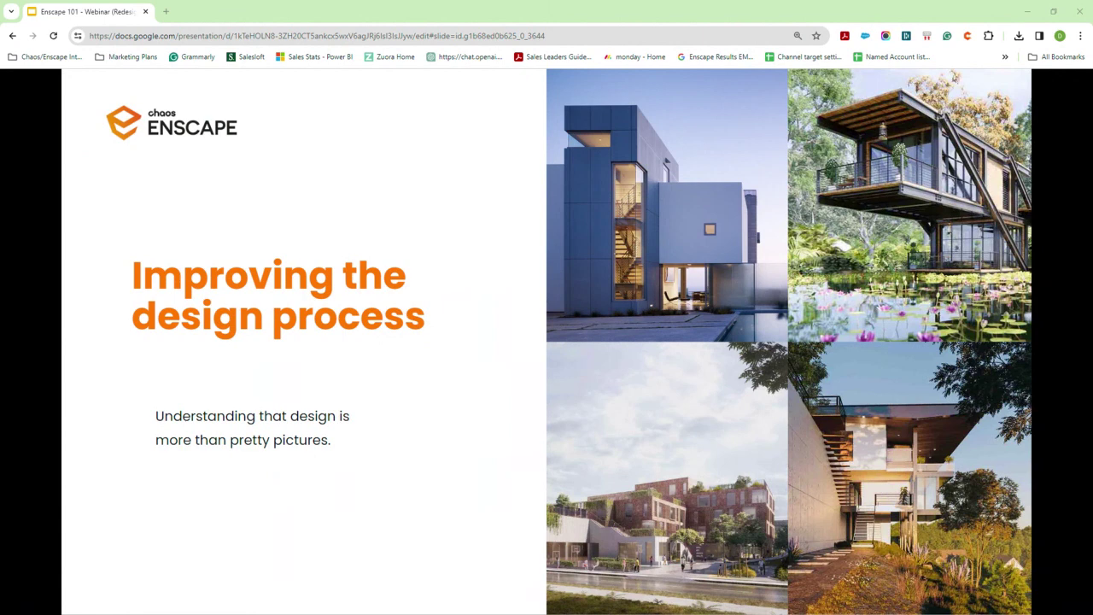
key(Right)
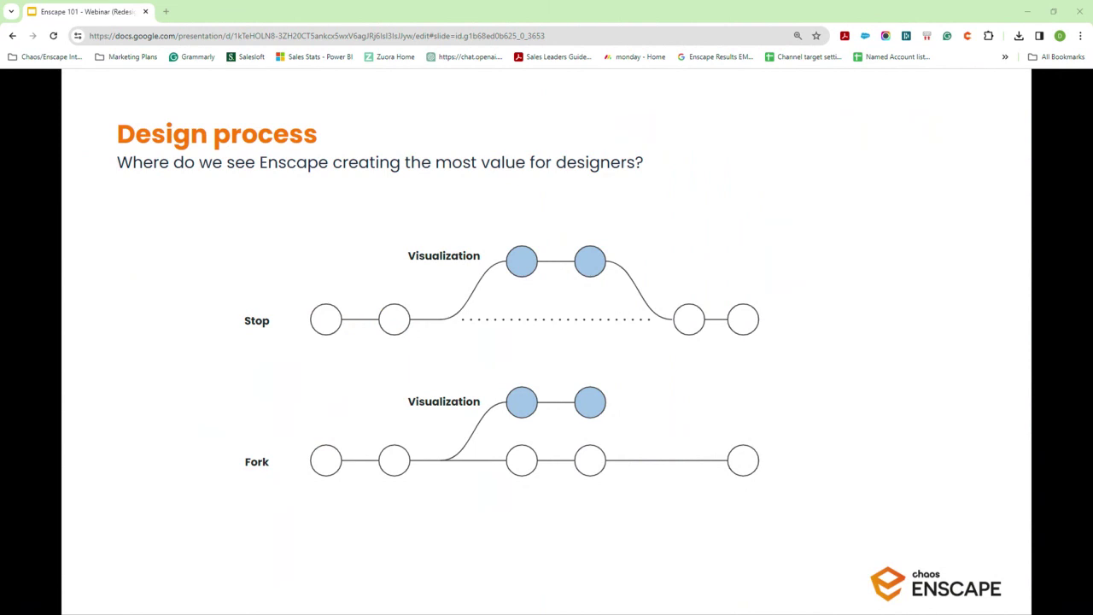
key(Right)
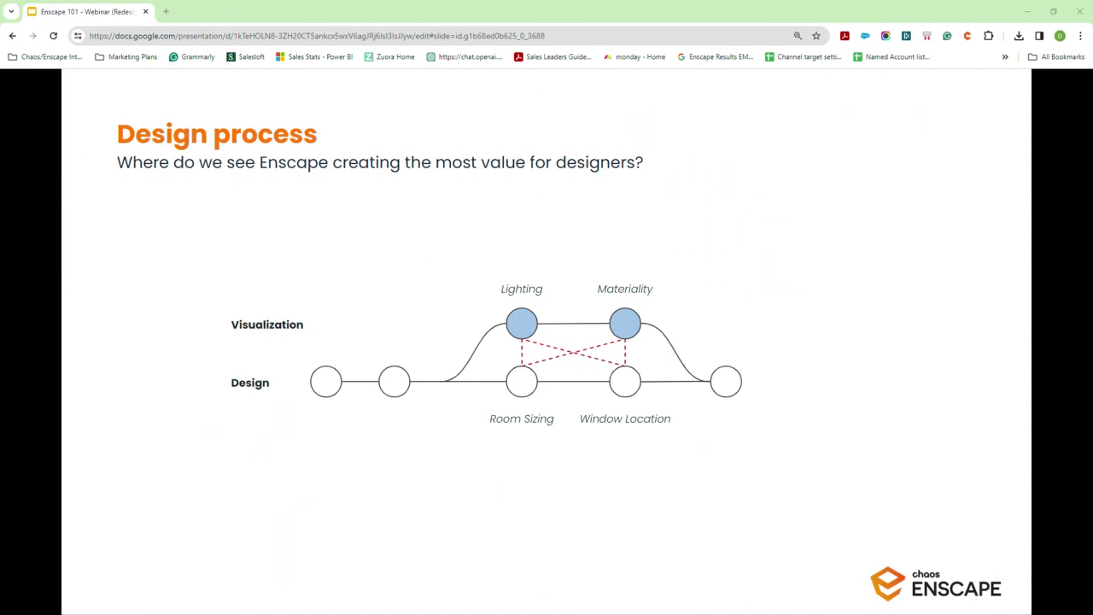
key(Right)
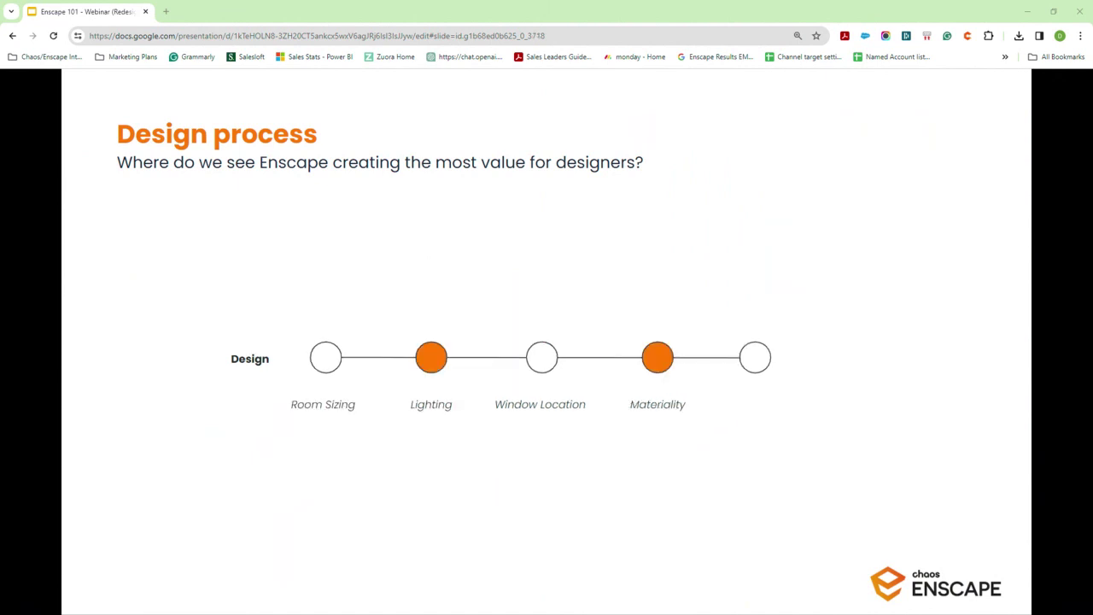
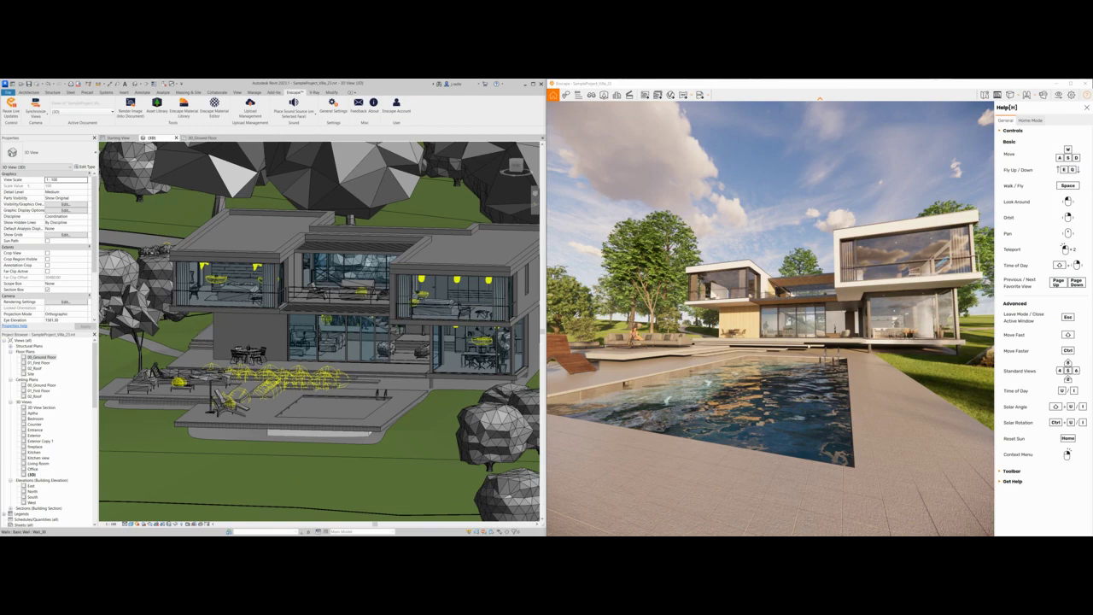
Step: Change the villa rendering's time of day until the pool terrace is in bright daylight, and close the help pane
key(w)
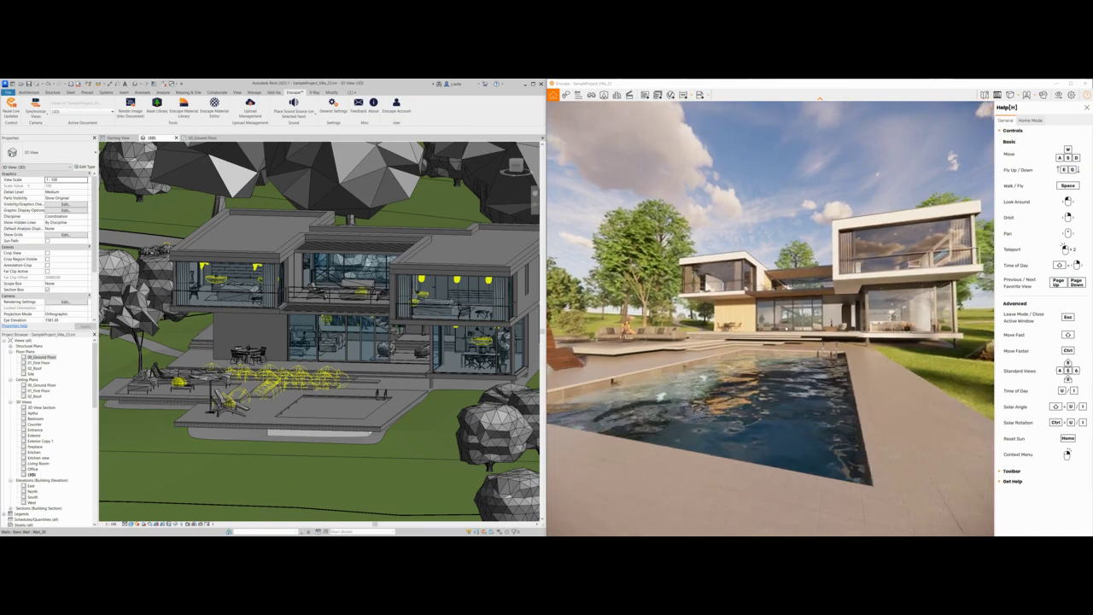
key(a)
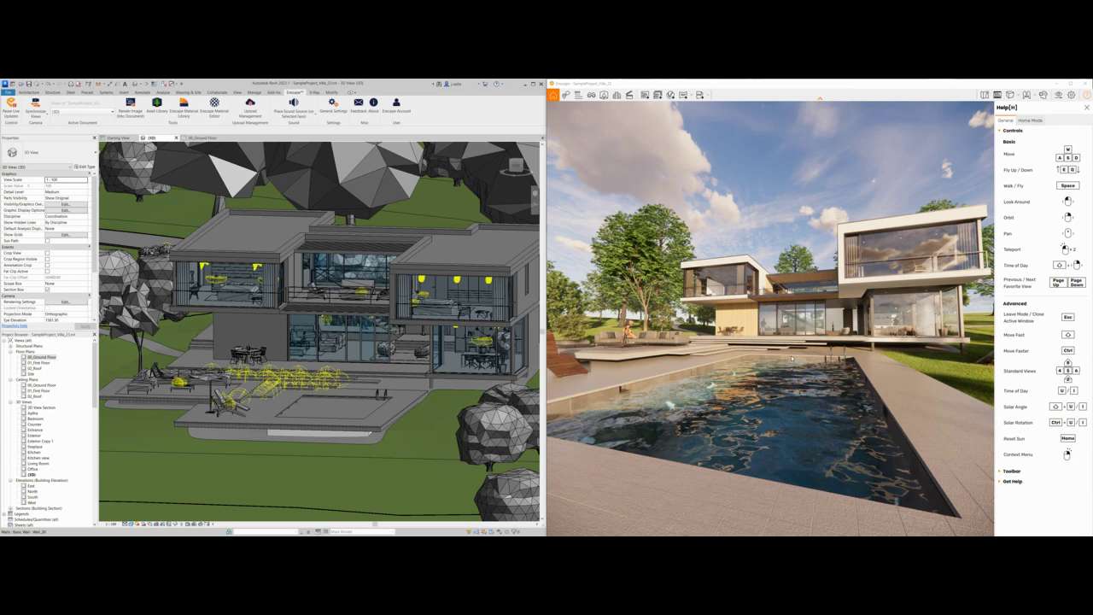
key(s)
key(s)
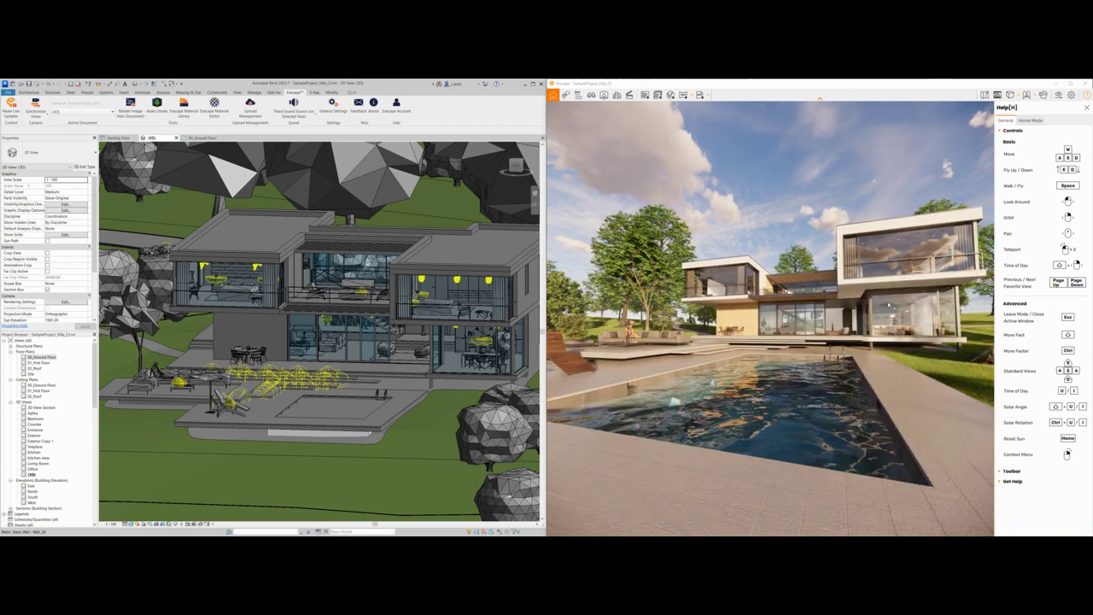
key(i)
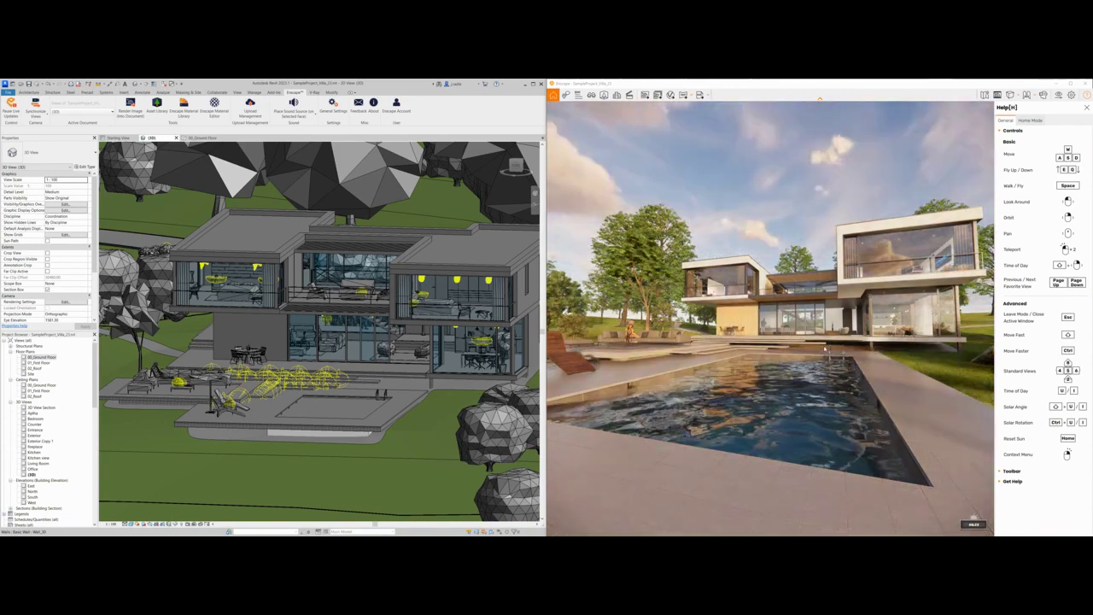
key(i)
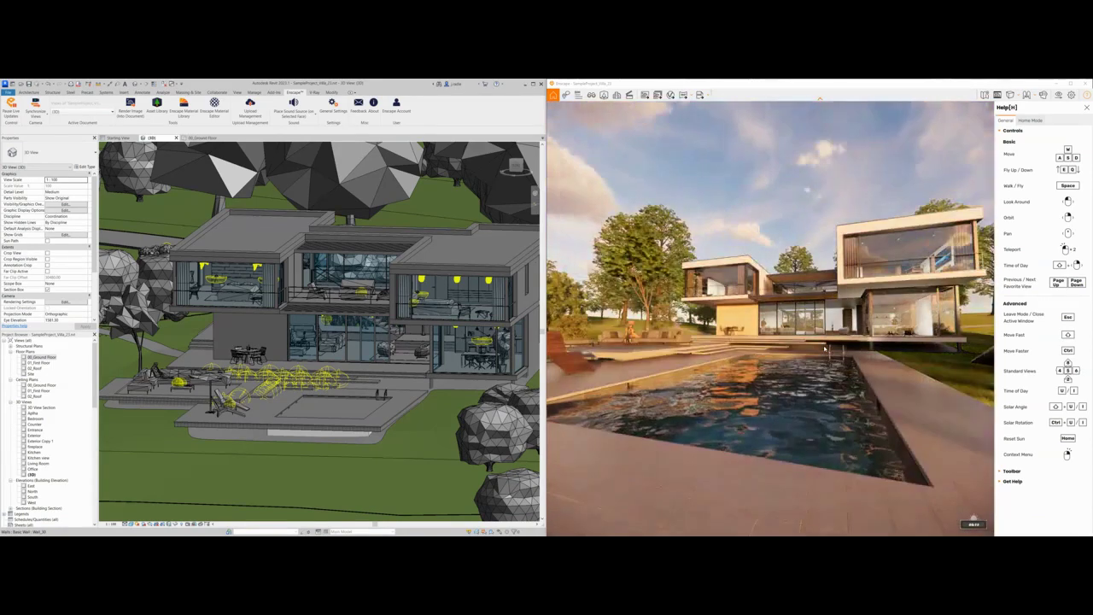
key(i)
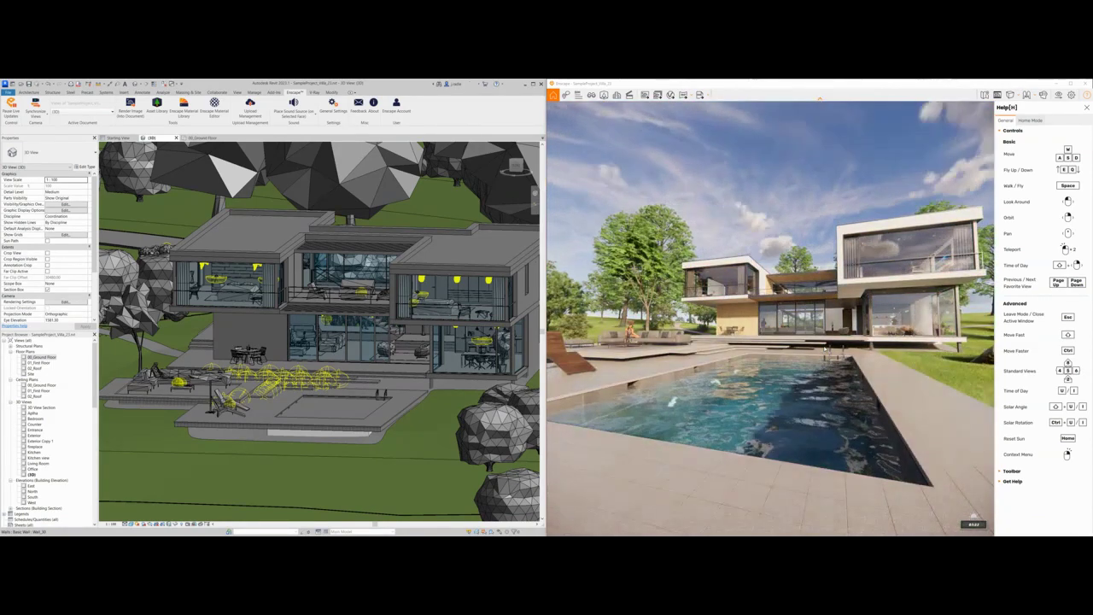
key(i)
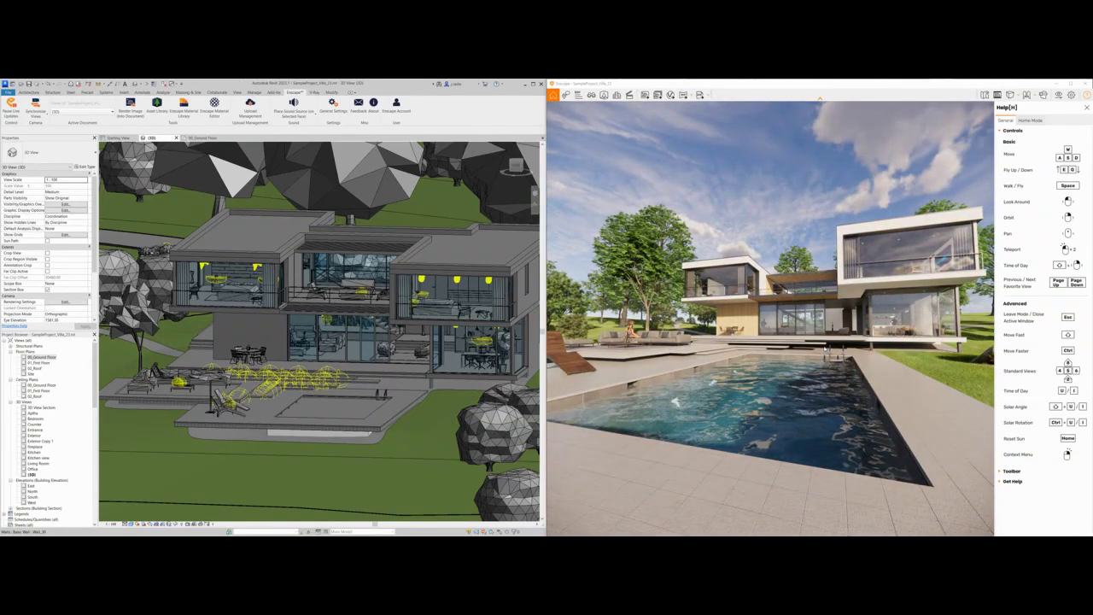
click(1085, 107)
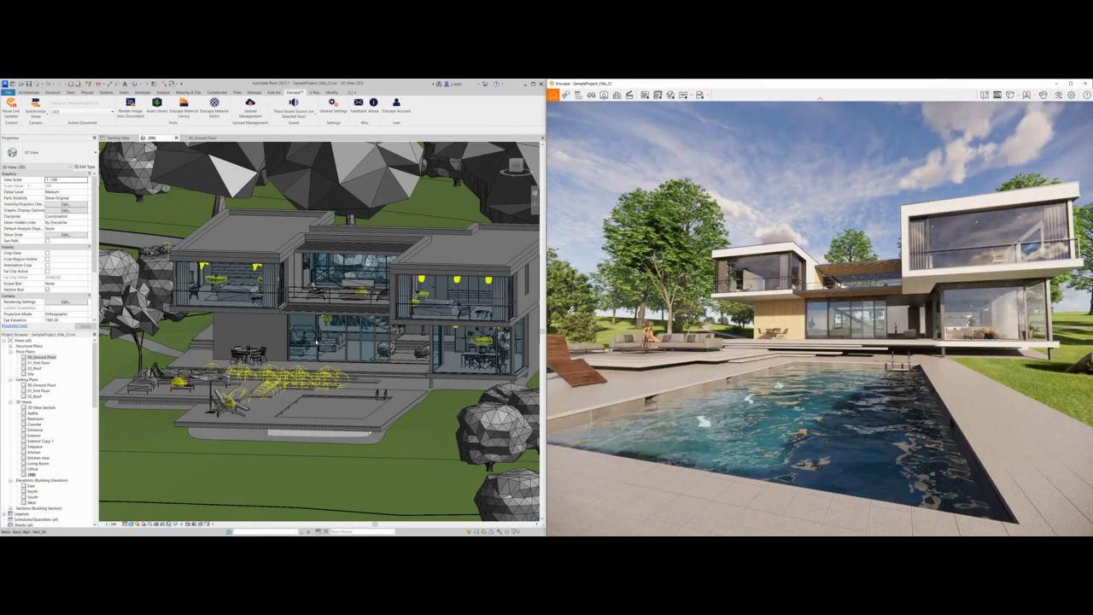
Step: In the ground floor plan, place a 1050 x 1350mm M_Window-Casement-Double in the kitchen's exterior wall between grids 3 and 4
click(203, 137)
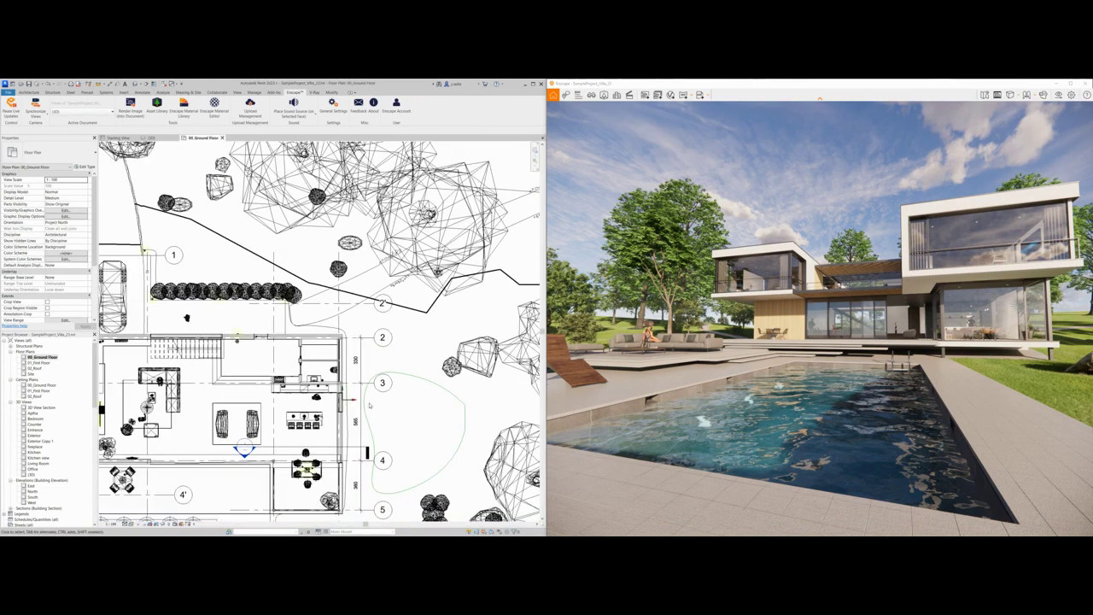
middle_drag(473, 431, 499, 359)
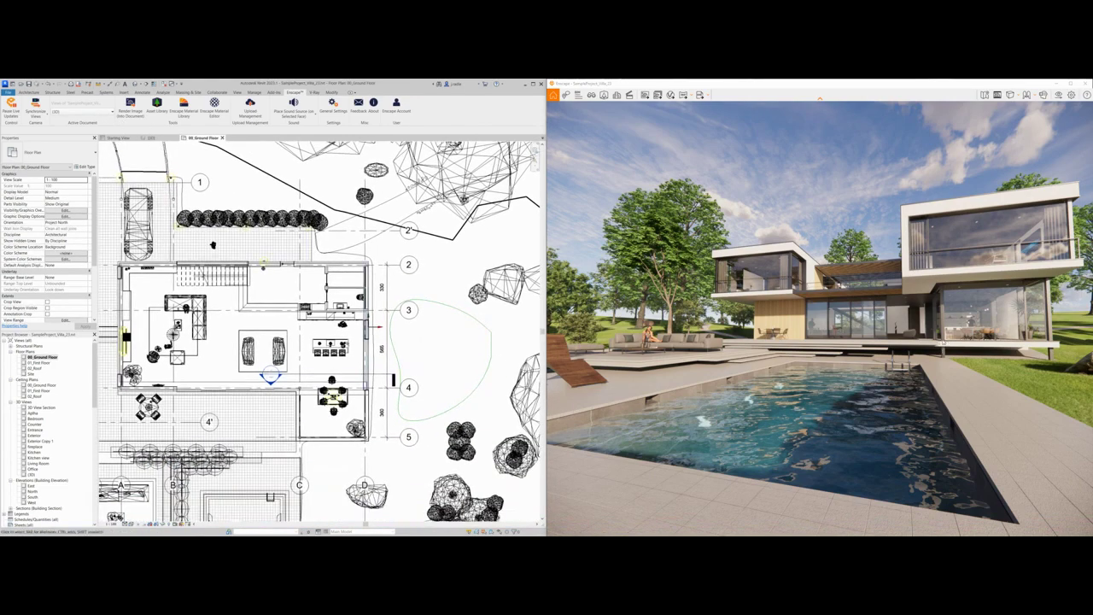
key(1)
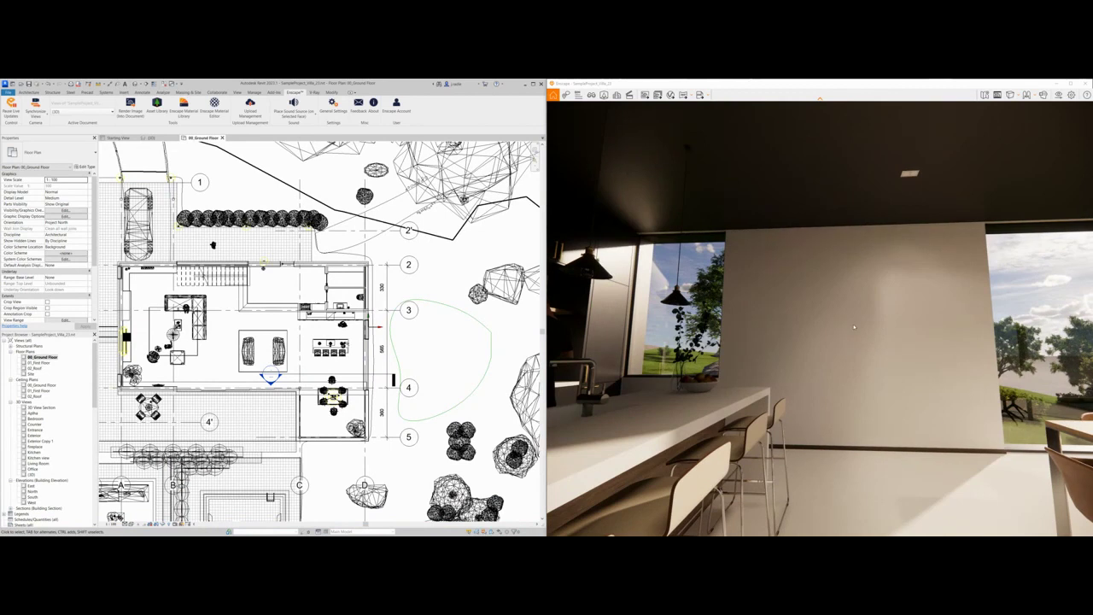
scroll(70, 437, down, 10)
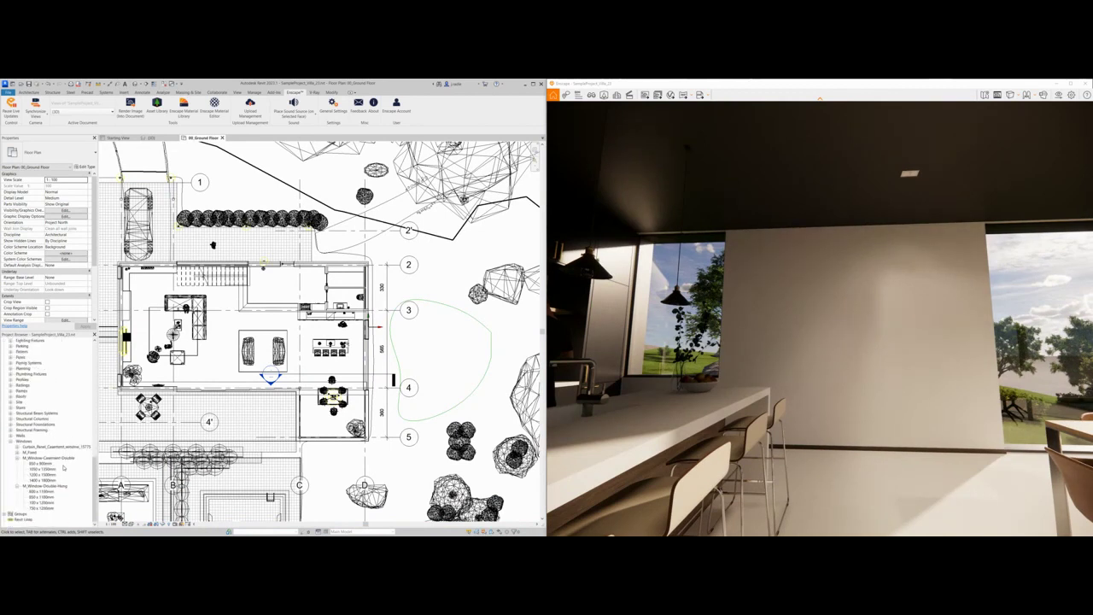
click(43, 469)
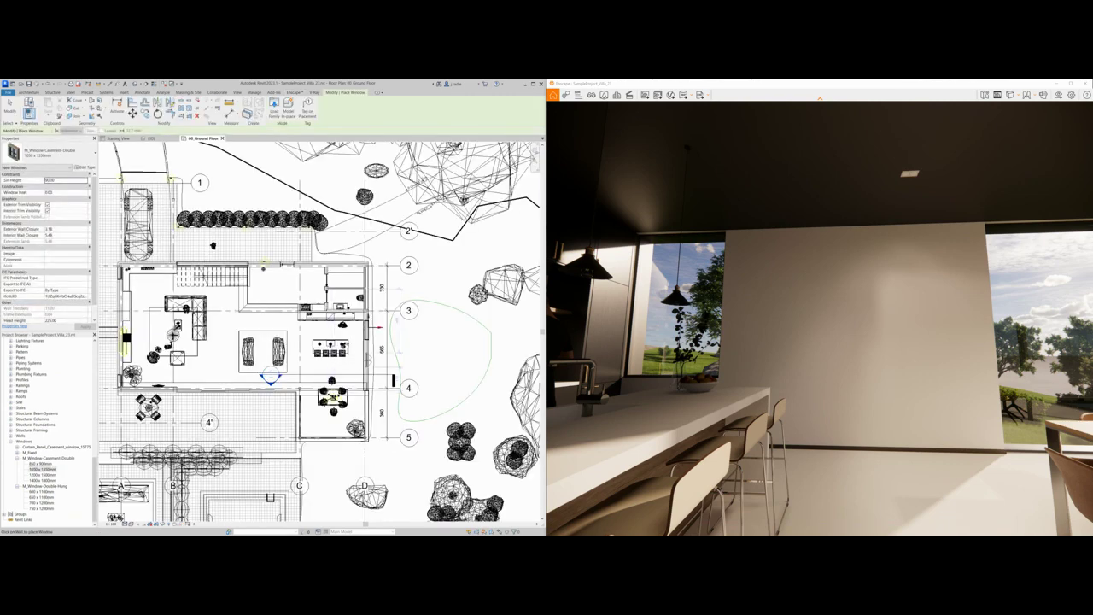
click(372, 360)
key(Escape)
key(Escape)
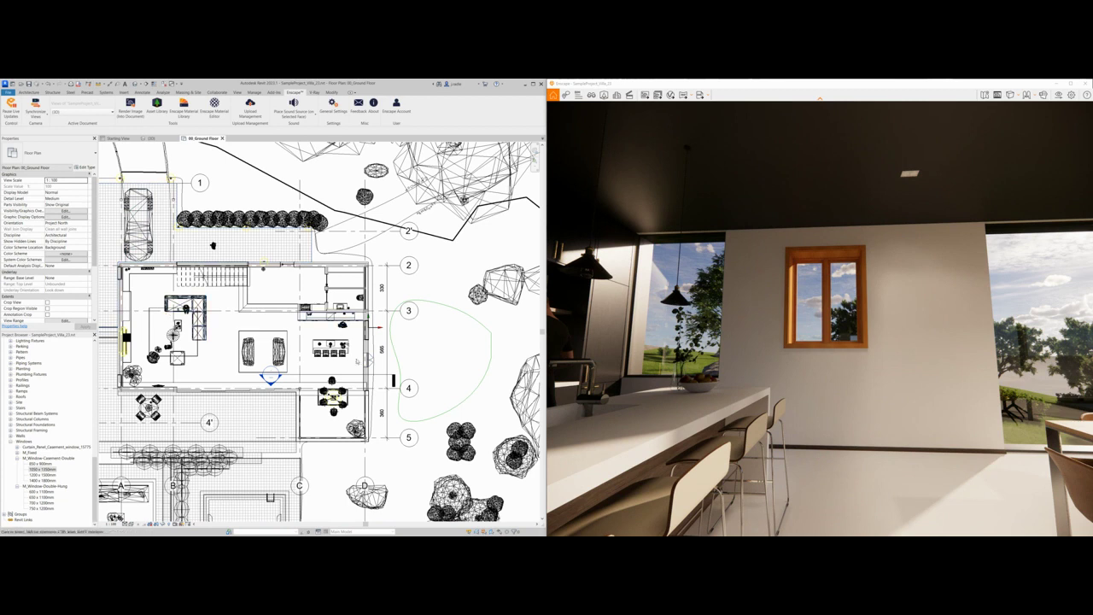
Step: Set the sill height of the new casement window to 30
click(368, 360)
click(51, 185)
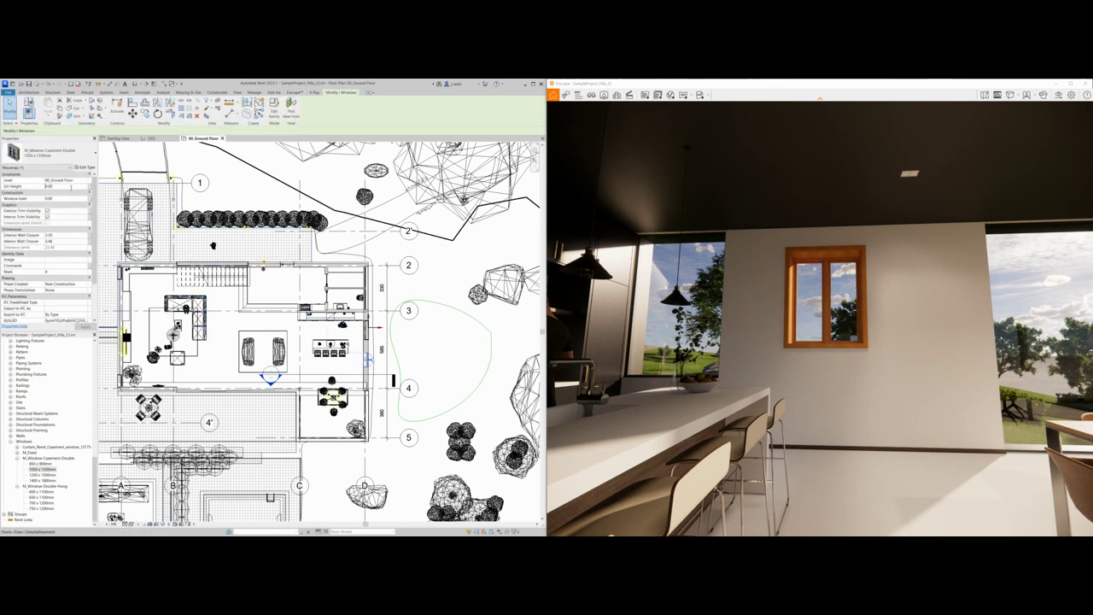
text(0)
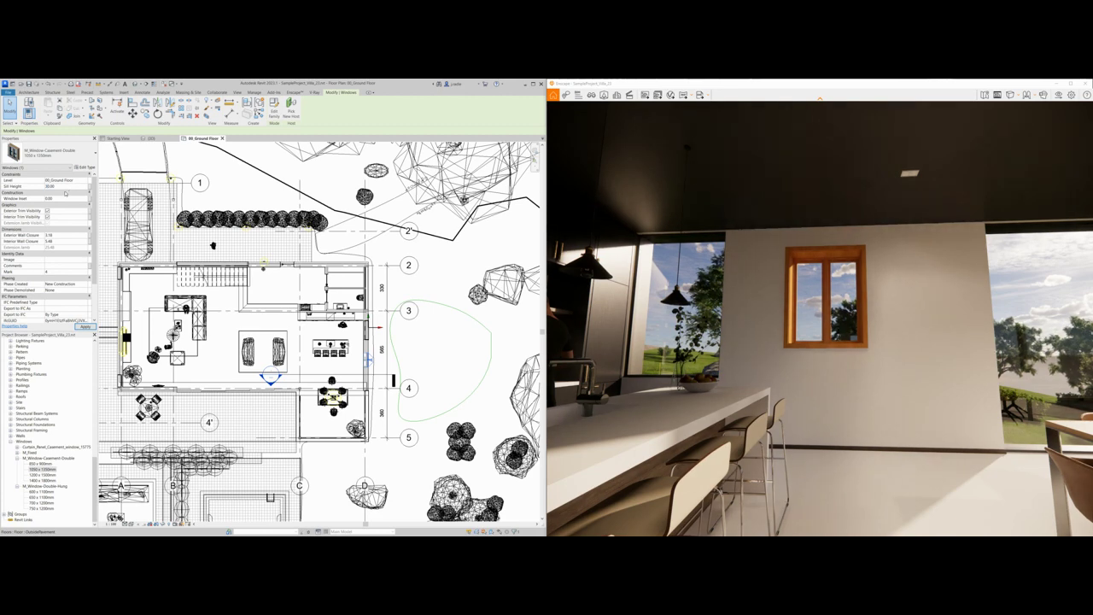
key(Return)
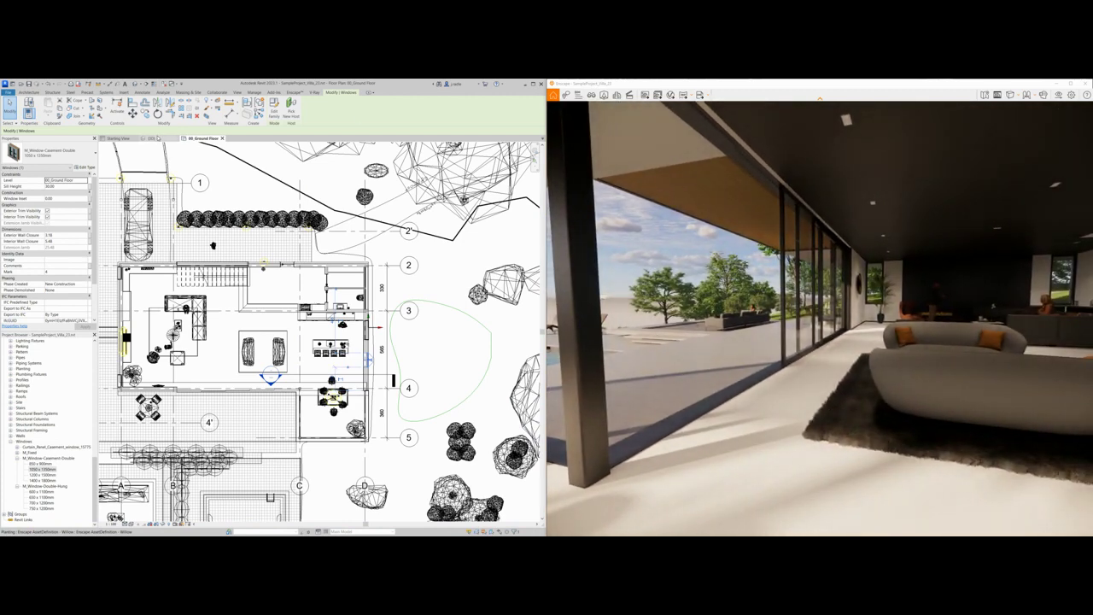
Step: In the 3D view, browse the Enscape Material Library's Wood category, select Wood 08, Double Basket Weave, and close the library
click(151, 137)
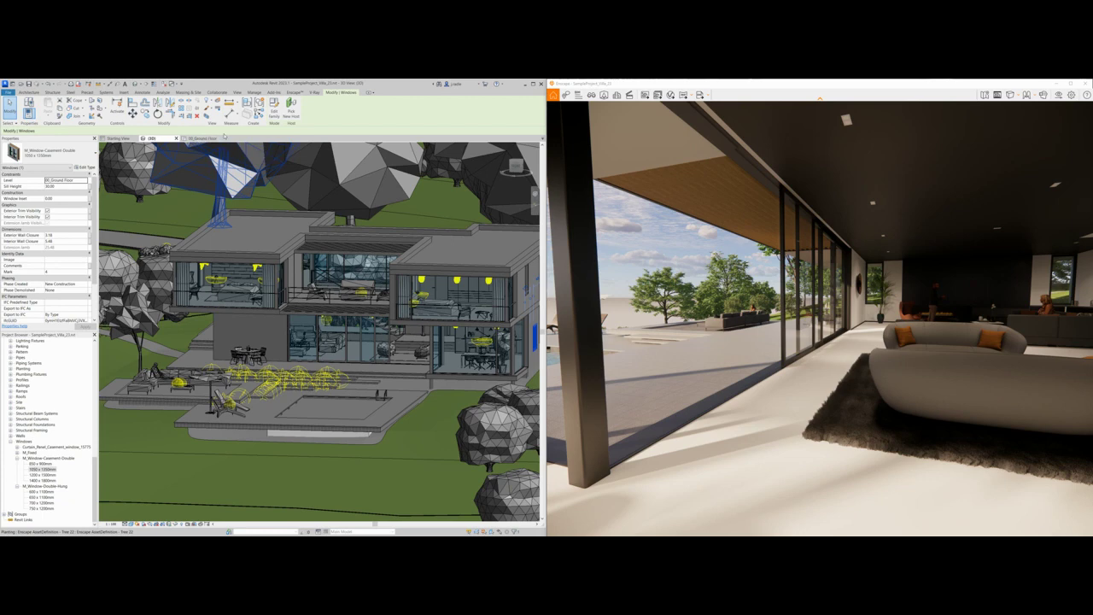
click(293, 91)
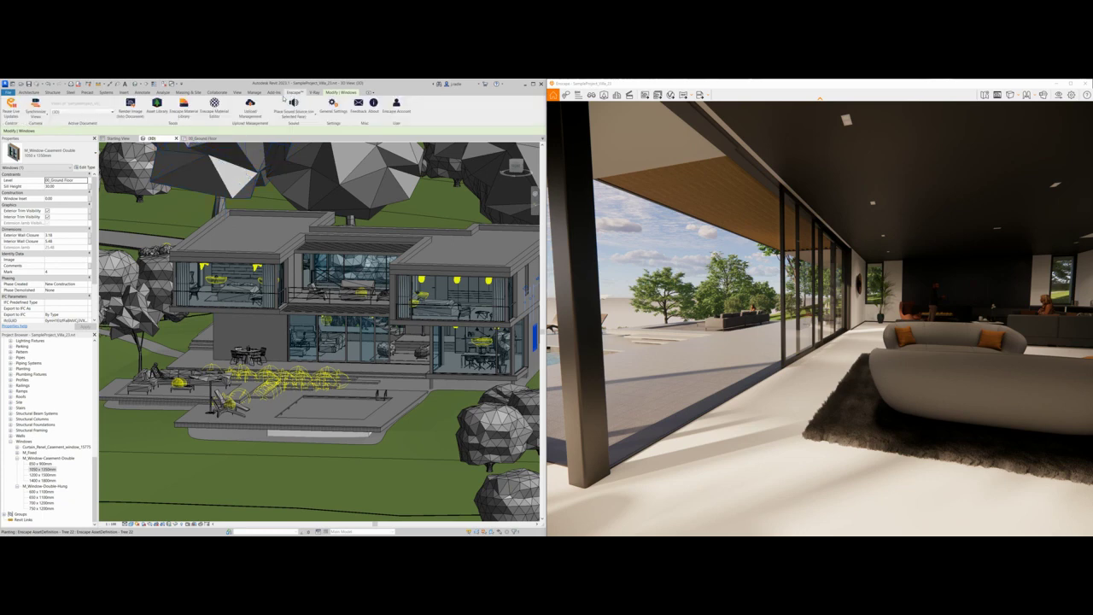
click(183, 104)
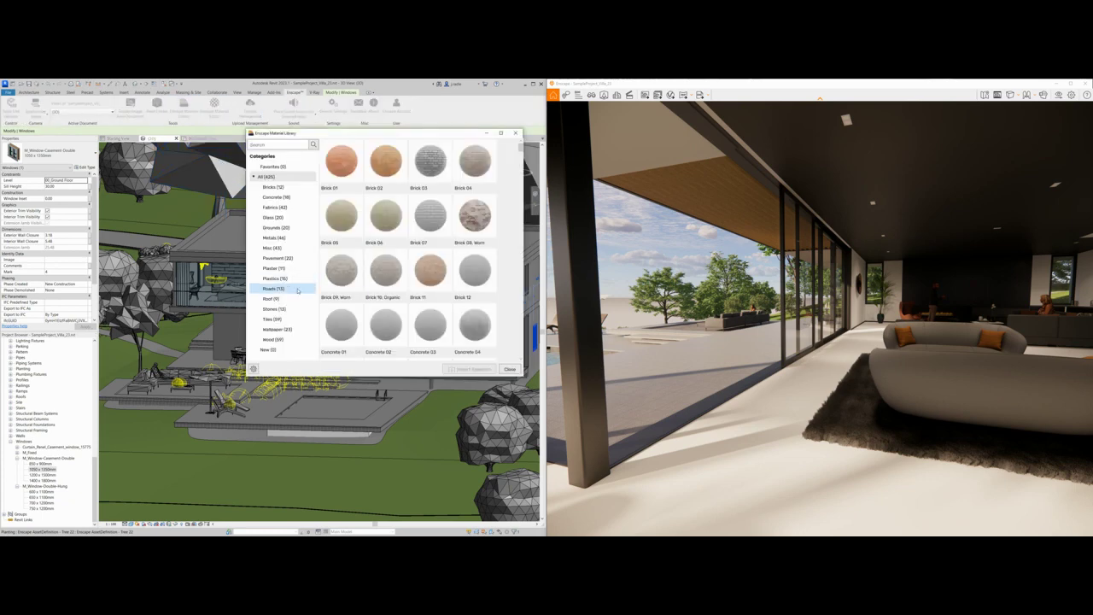
click(274, 340)
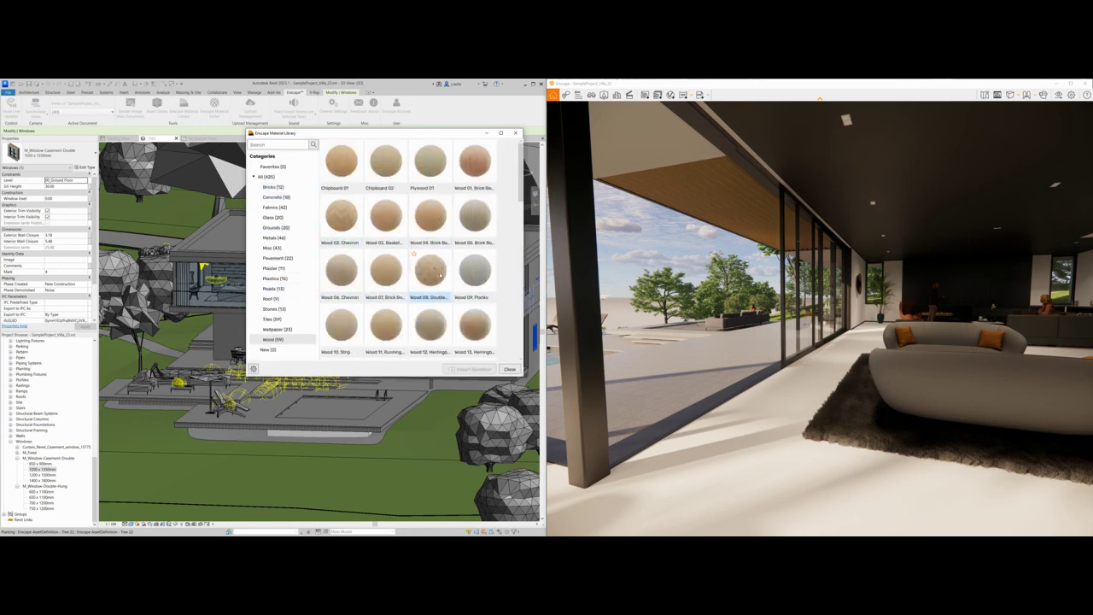
click(441, 275)
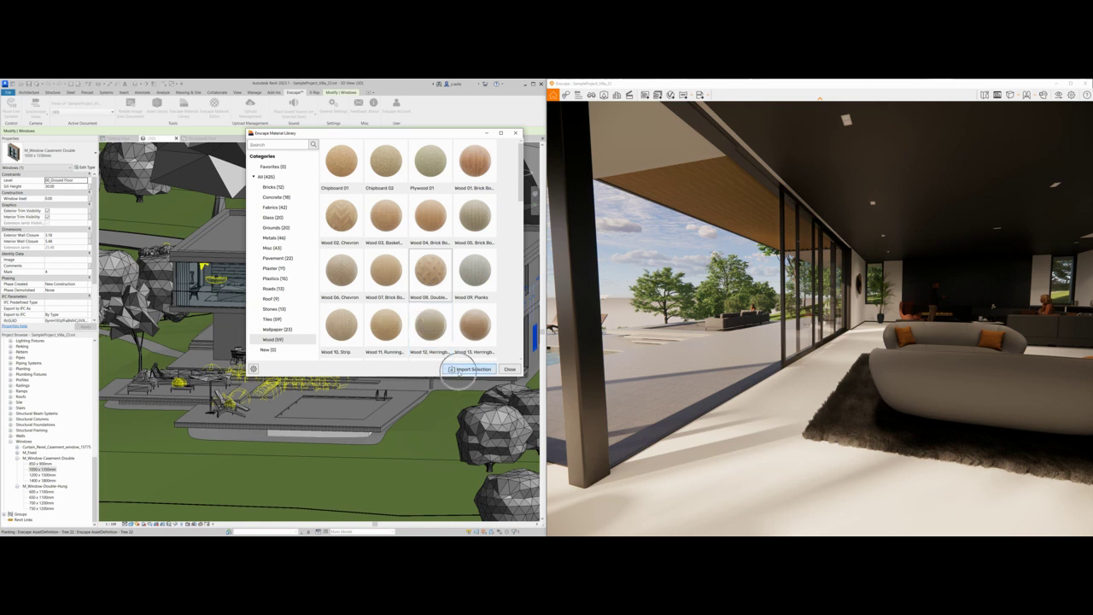
click(508, 370)
Step: Open the Floor_Parquet_Dark material in the Enscape Material Editor, with the rendered view facing the kitchen and living area
drag(801, 373, 693, 337)
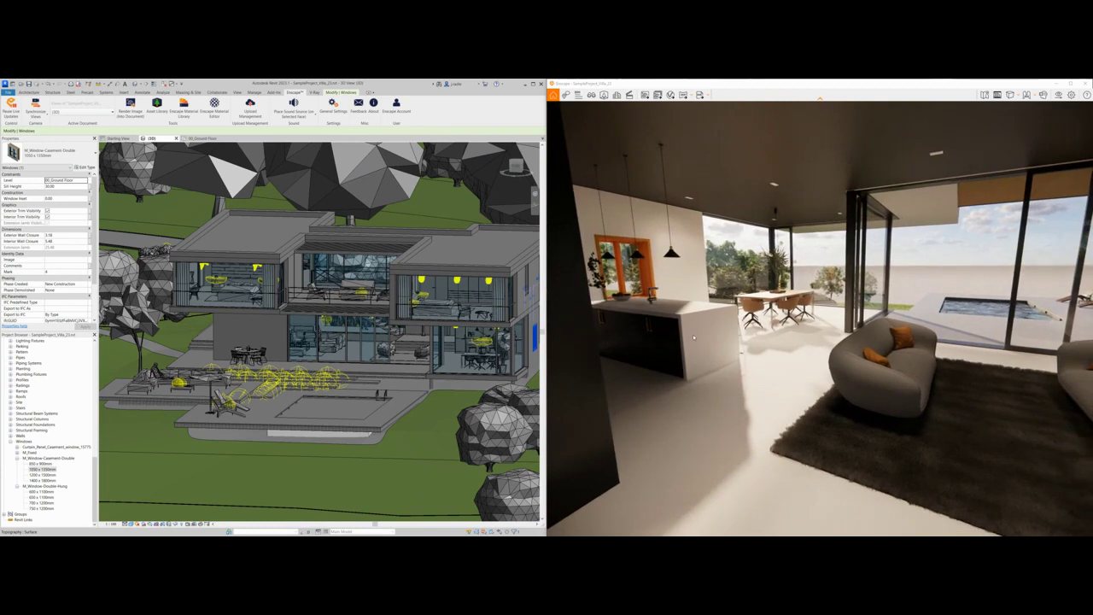
click(212, 111)
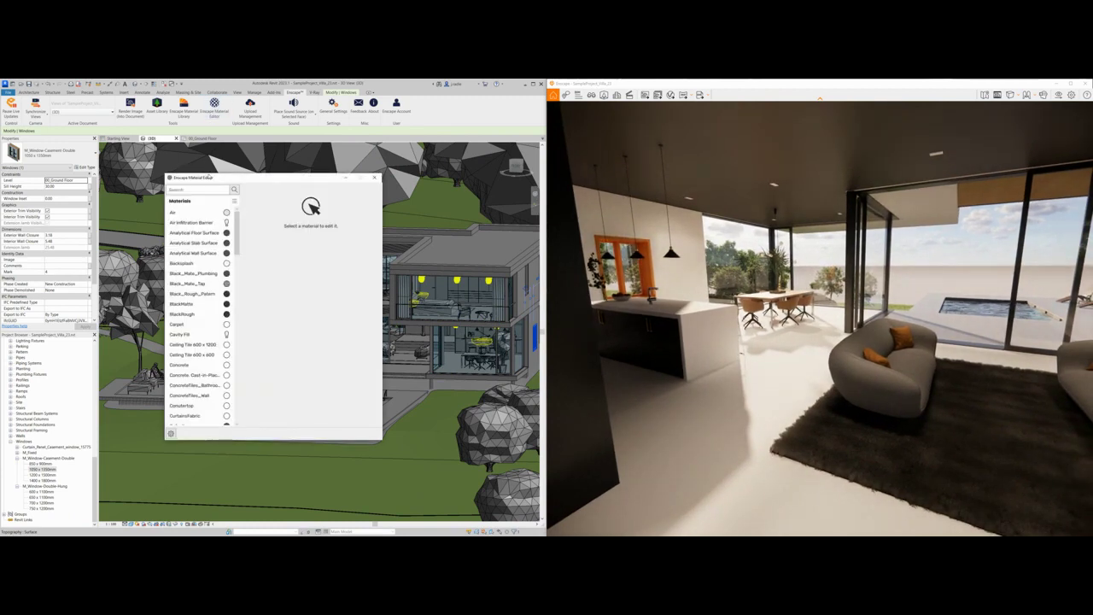
drag(208, 176, 167, 168)
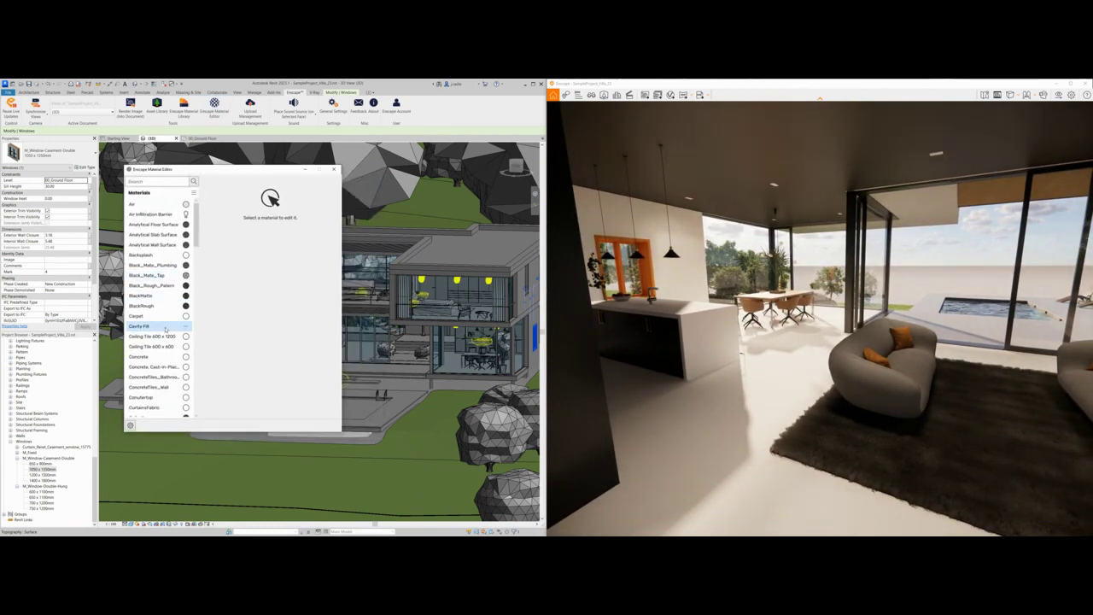
scroll(164, 326, down, 10)
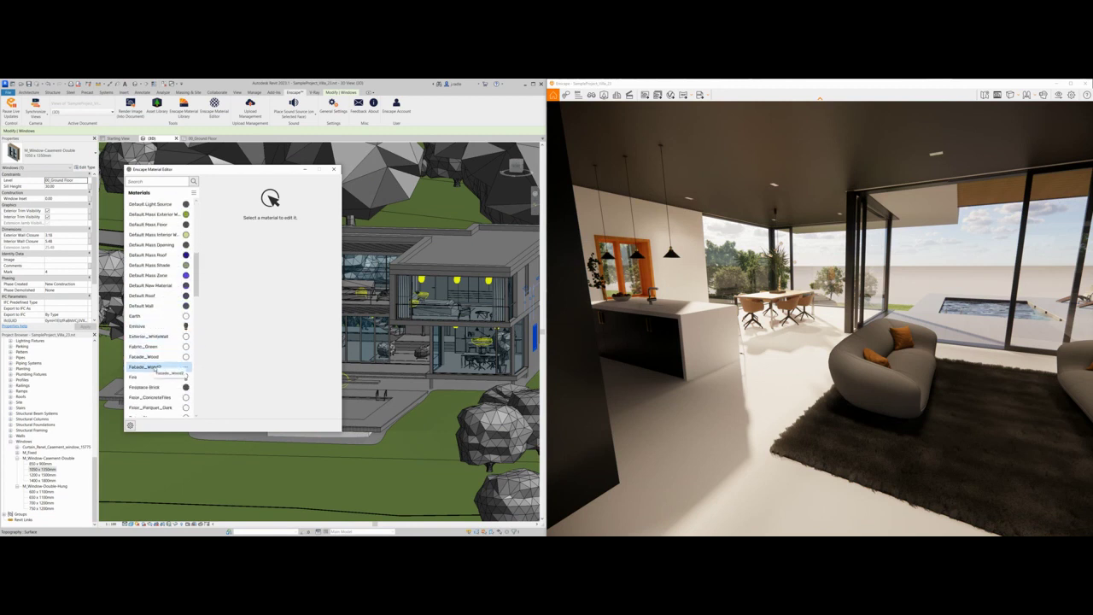
scroll(155, 372, down, 1)
click(155, 375)
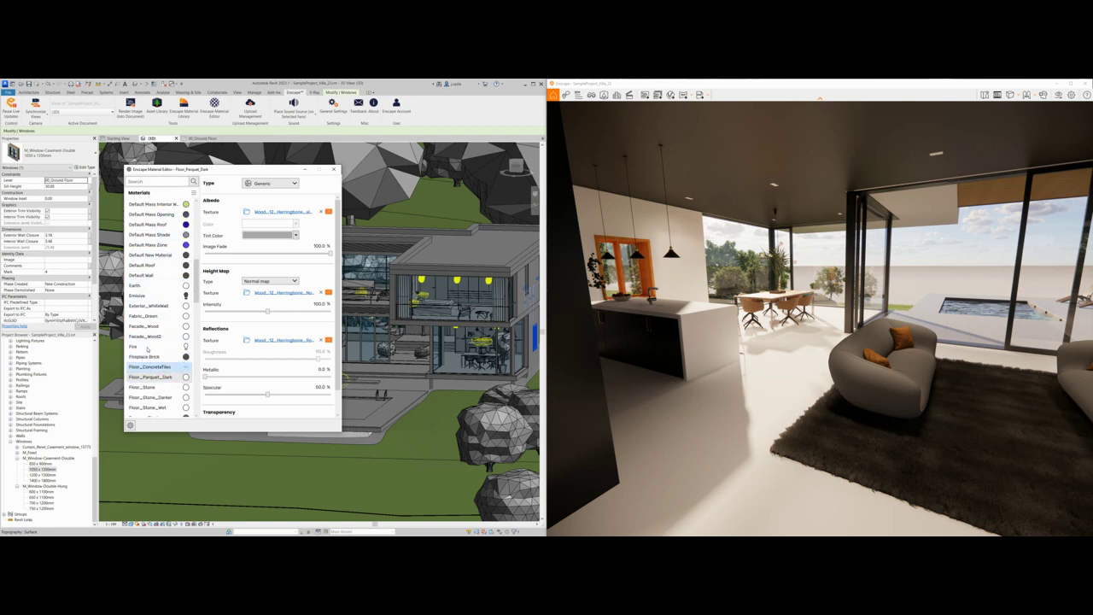
Step: Start replacing Floor_Parquet_Dark with an Enscape material and preview Wood 08, Double Basket Weave and Wood 12, Herringbone on the floor
click(186, 376)
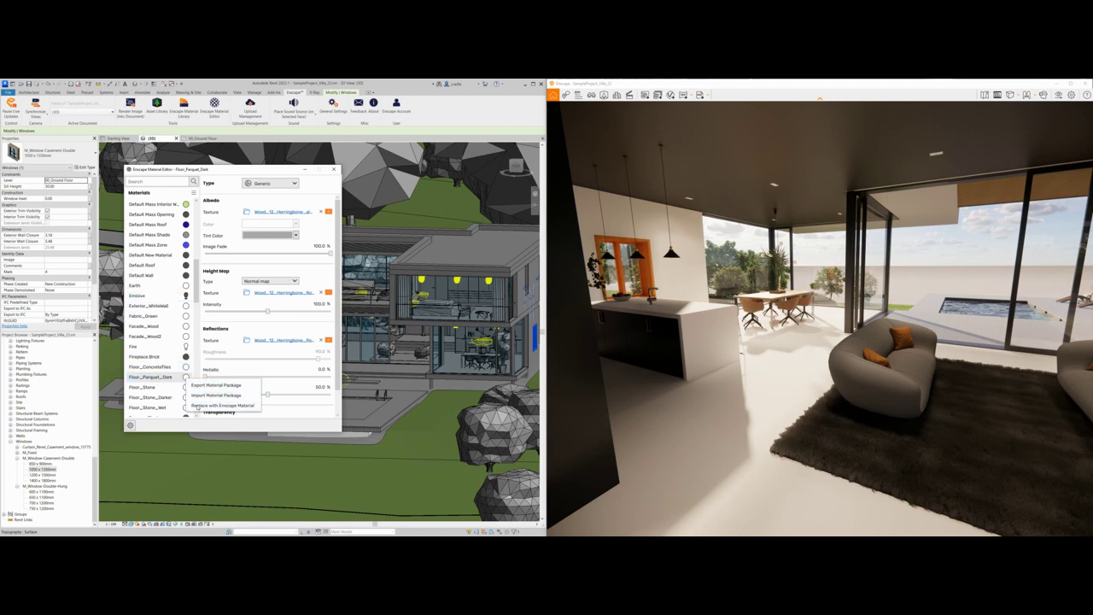
click(222, 405)
click(273, 339)
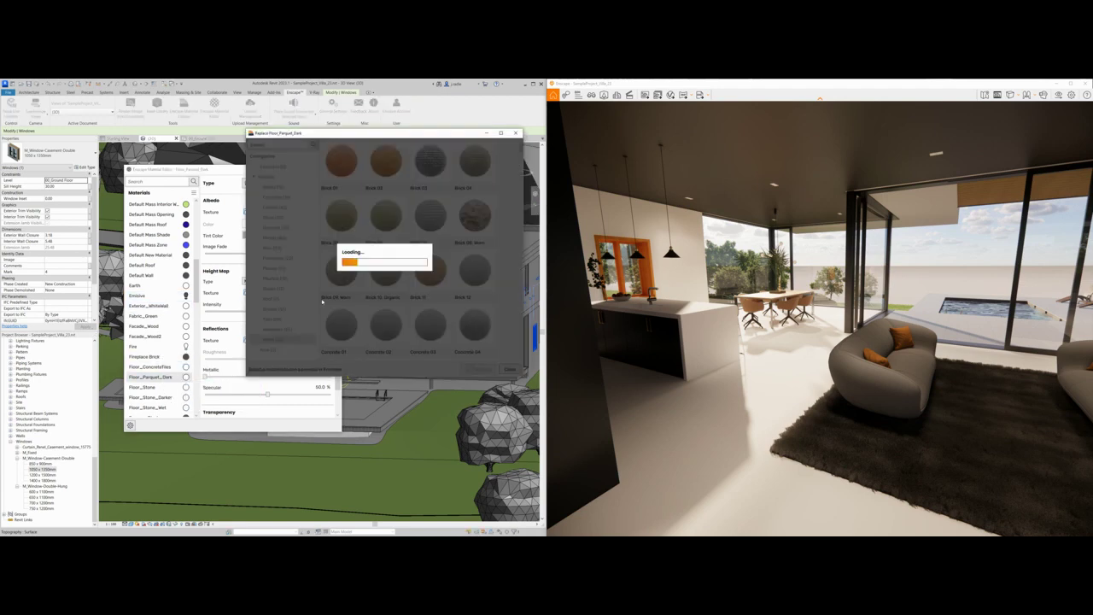
click(427, 275)
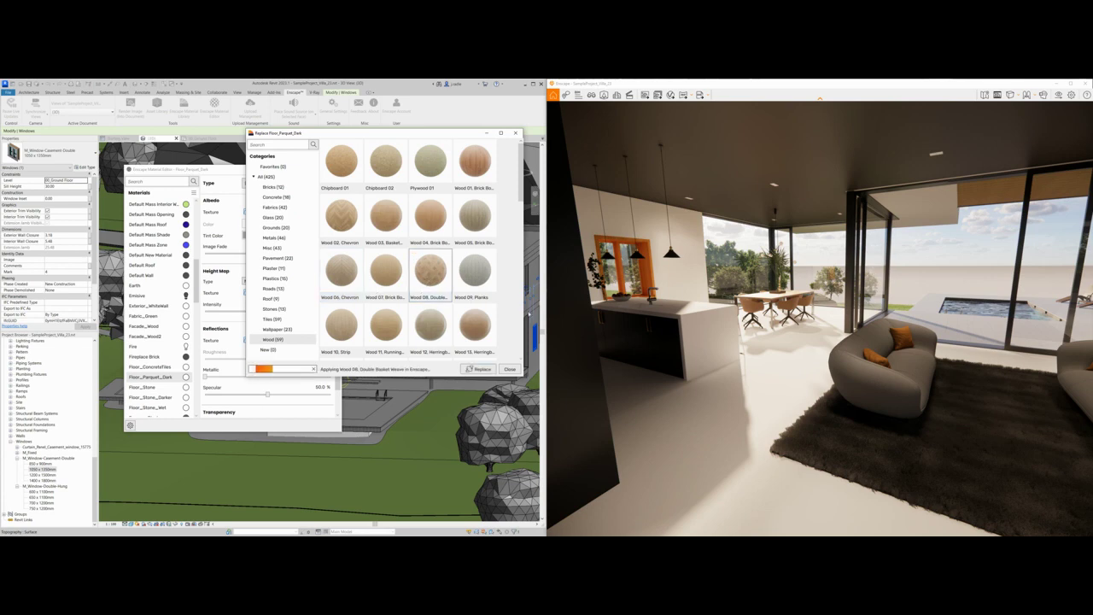
click(419, 319)
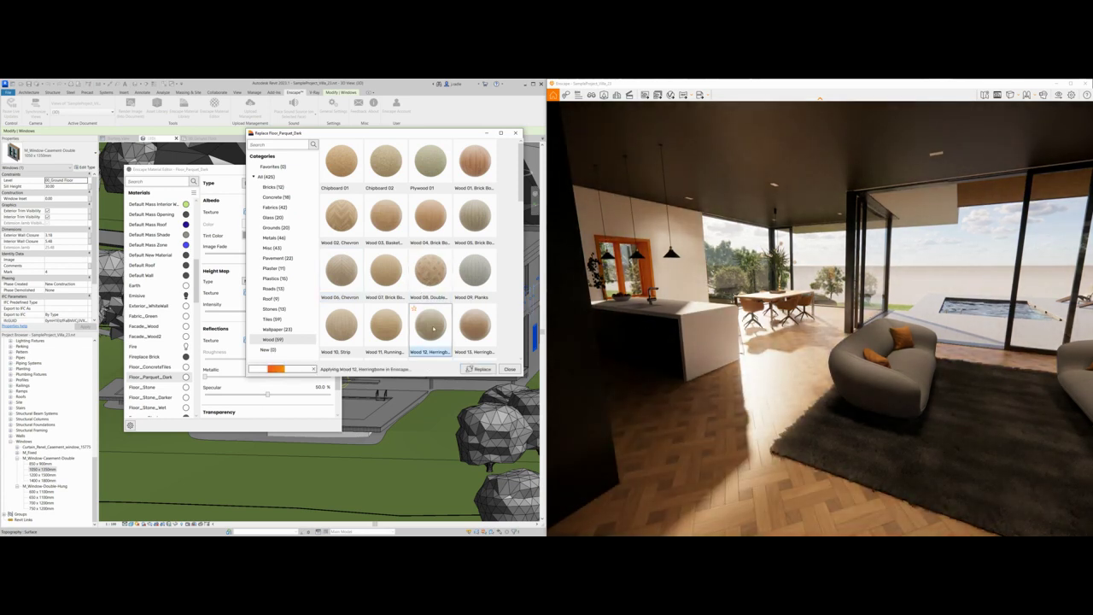
scroll(420, 319, down, 1)
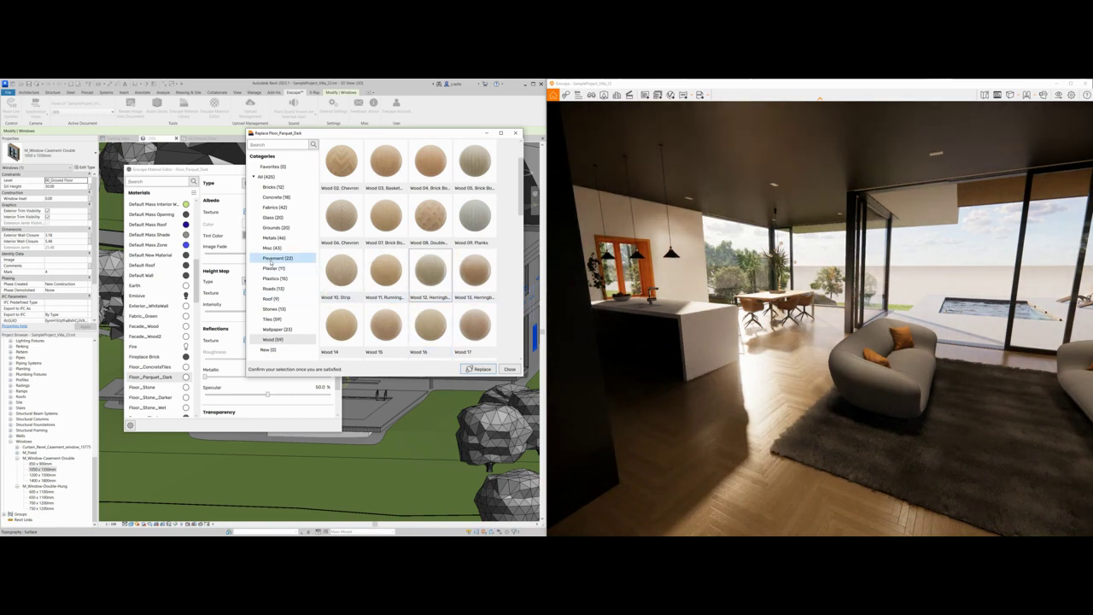
Step: Preview Tiles 13 and Tiles 14 from the Tiles category as the floor's replacement material
click(271, 318)
click(385, 322)
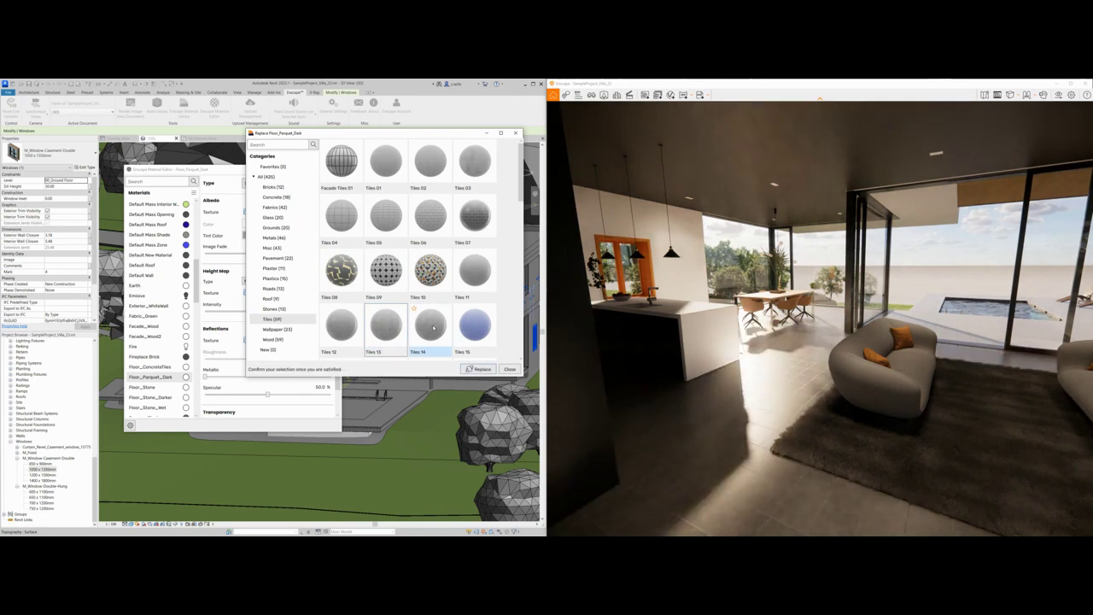
click(431, 324)
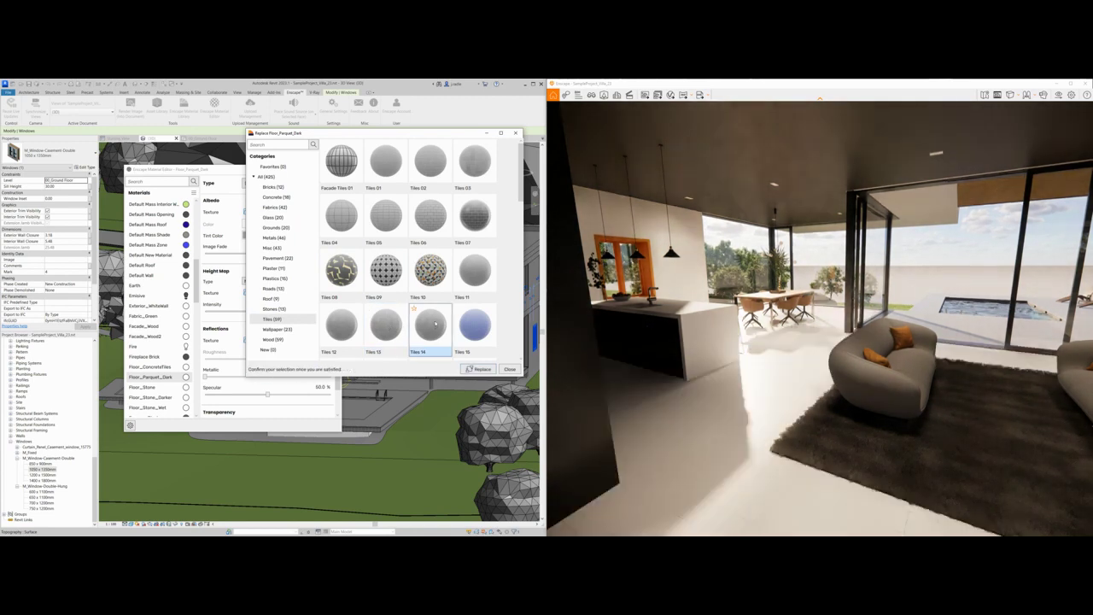
Step: Replace Floor_Parquet_Dark with Wood 12, Herringbone from the Wood category and close the material editor
click(274, 339)
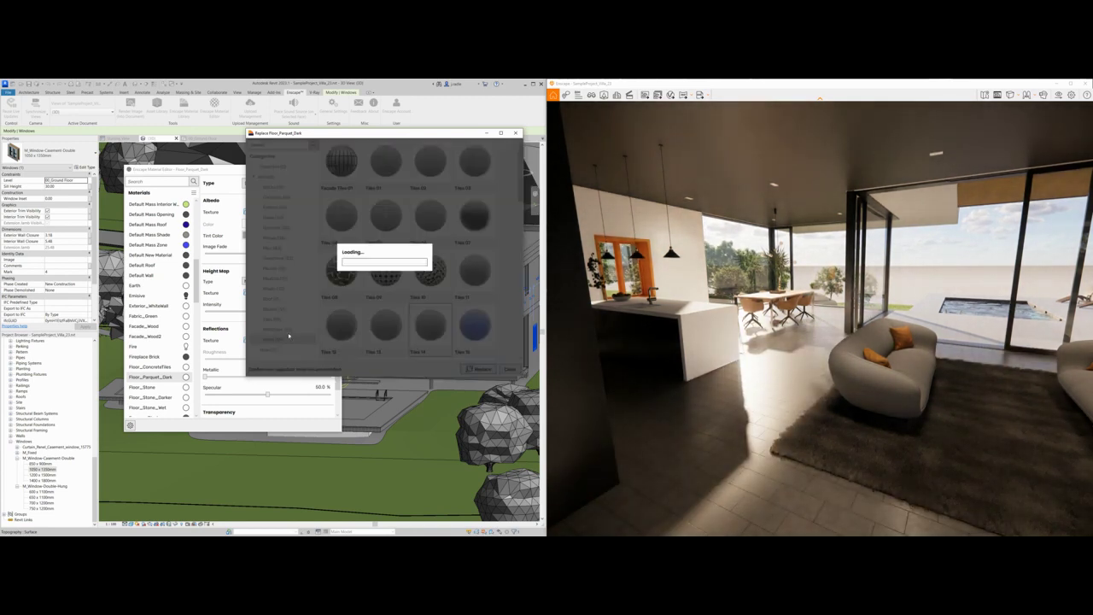
click(430, 324)
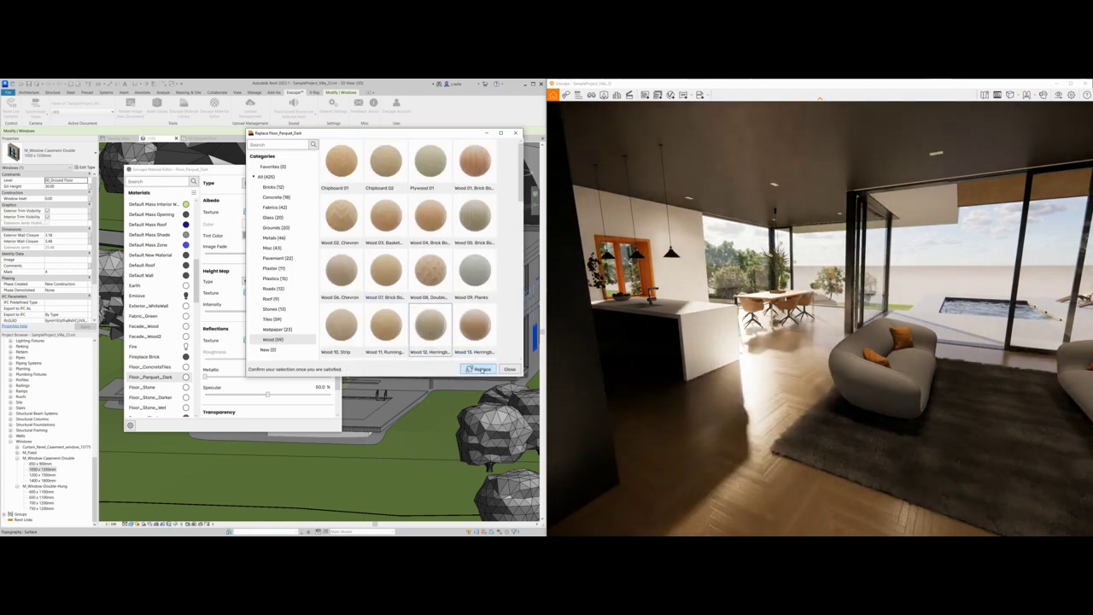
click(482, 369)
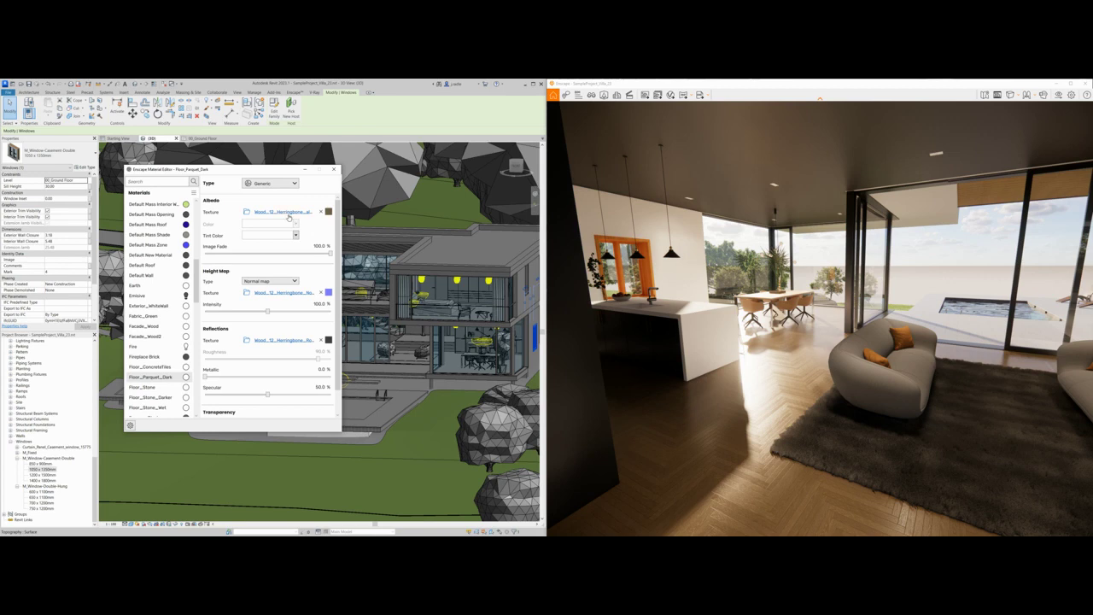
click(333, 169)
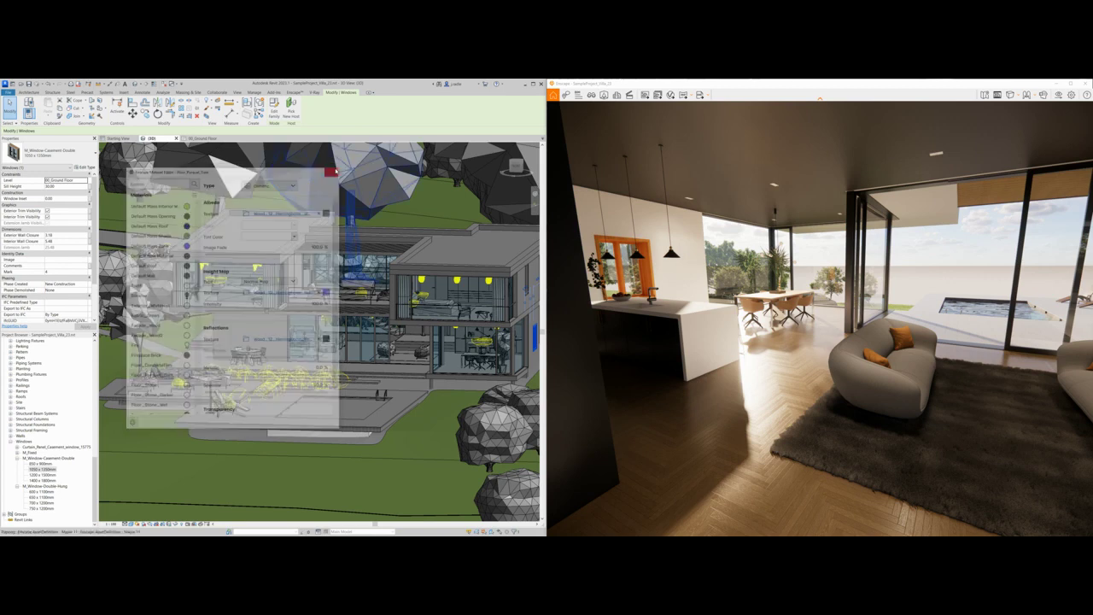
Step: In the Floor_Parquet_Dark material, set the albedo texture's width and height to 2 m and its rotation to 45°
click(293, 92)
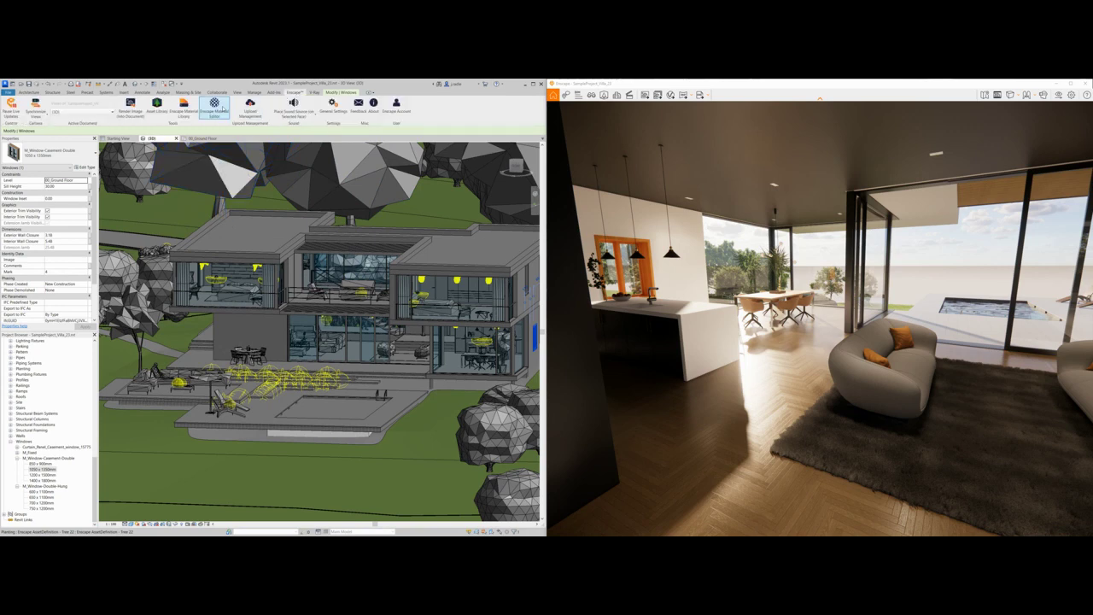
click(218, 106)
scroll(194, 353, down, 7)
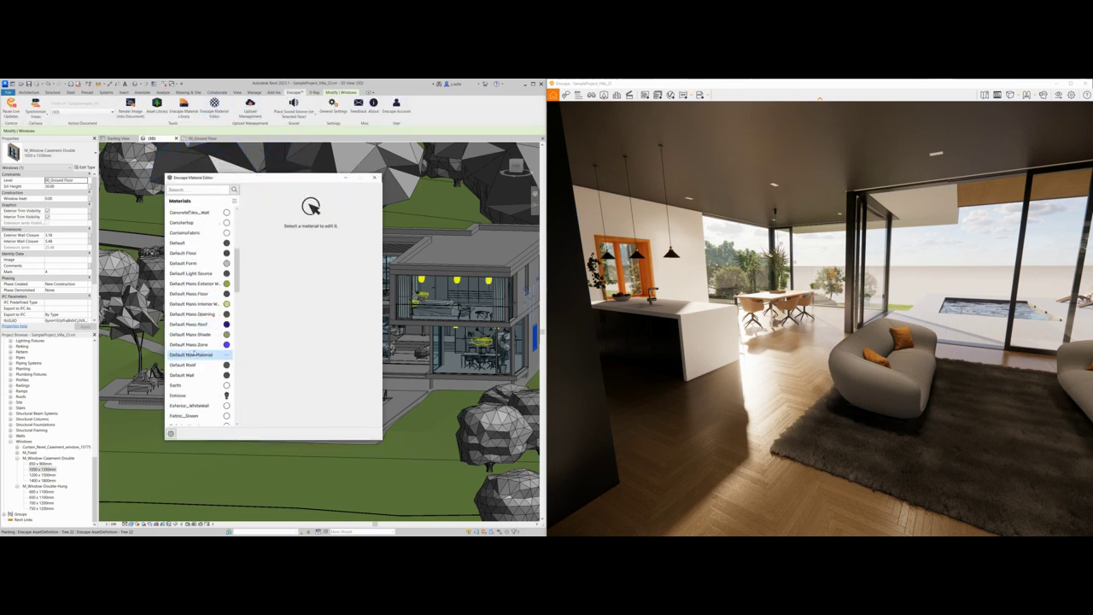
click(193, 324)
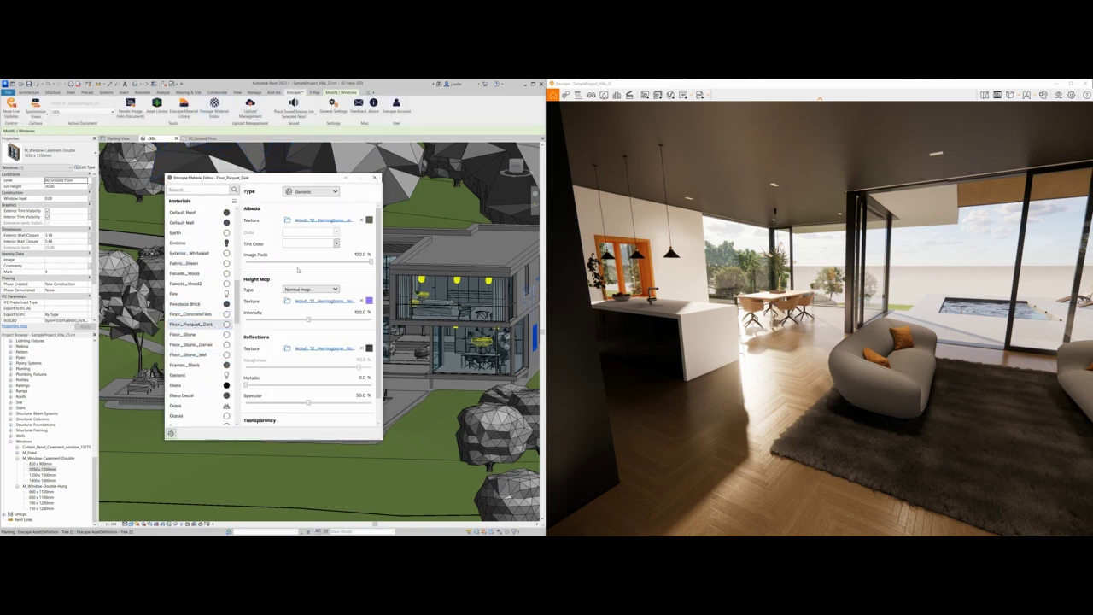
click(370, 220)
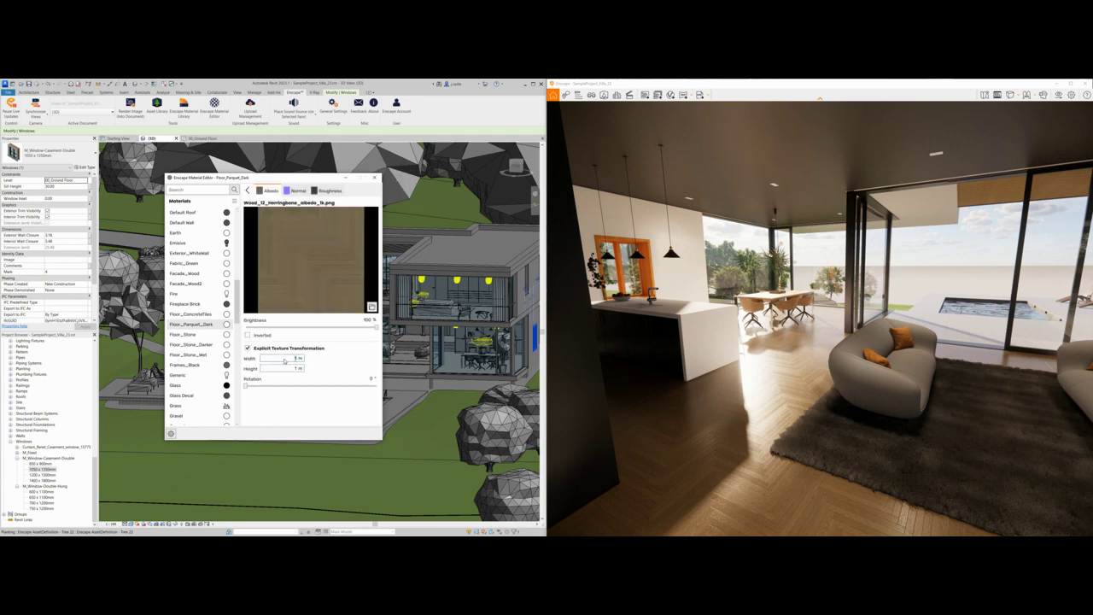
key(Tab)
text(2)
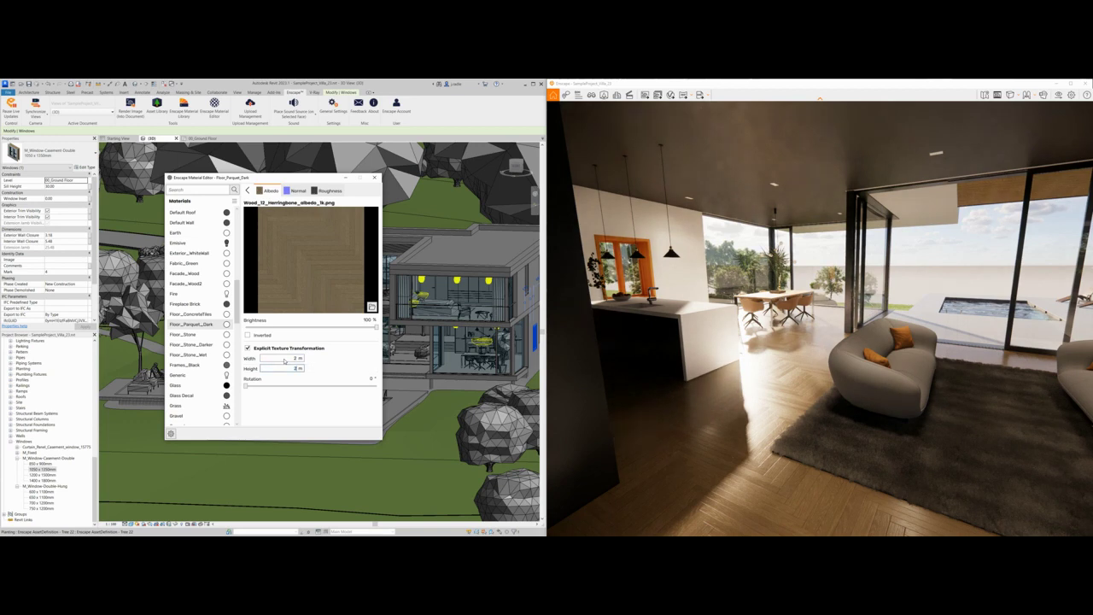
key(Tab)
text(45)
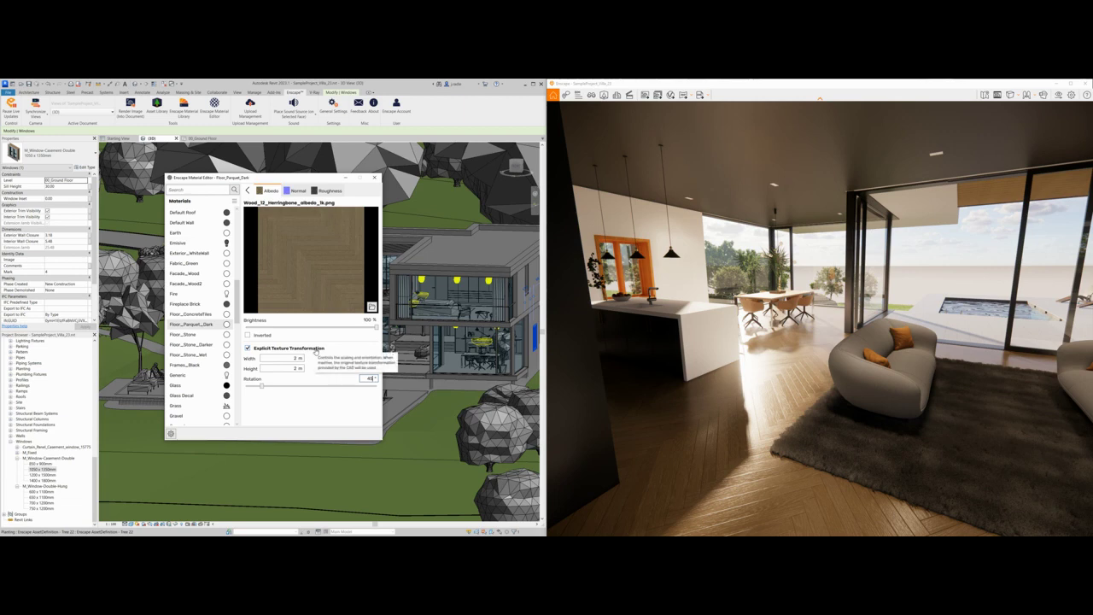
click(299, 307)
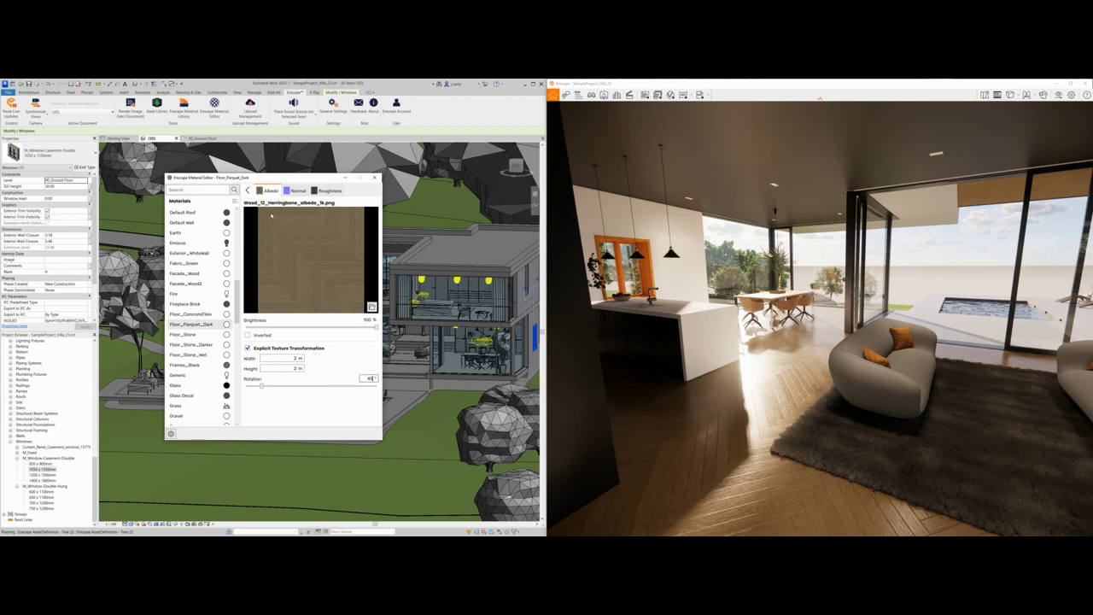
click(247, 191)
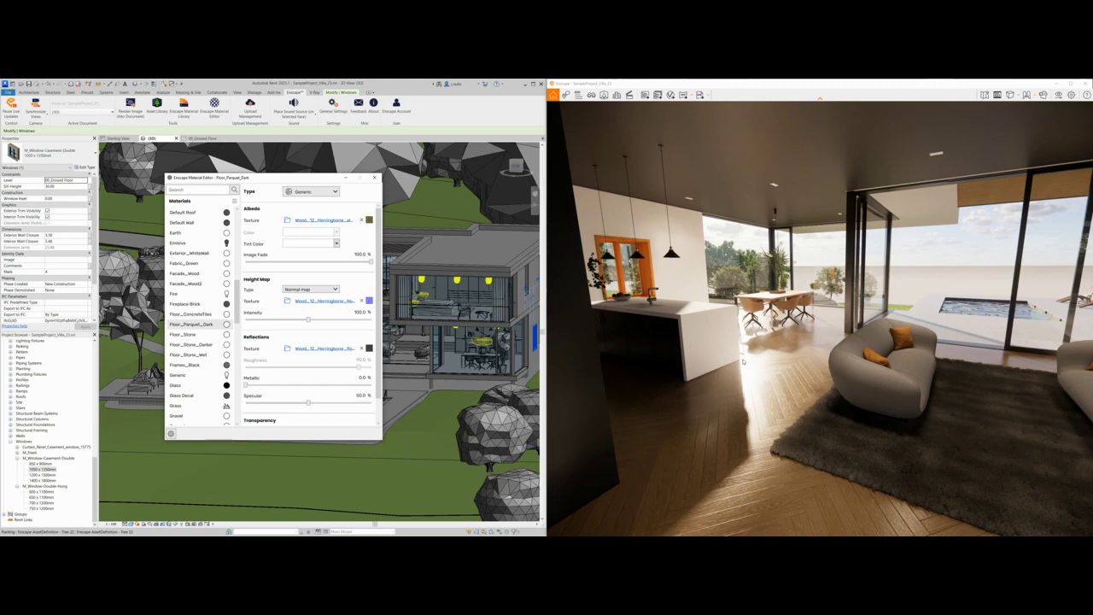
Step: Walk the rendered view out to the pool terrace, open the Grass material and review the available material types
drag(743, 362, 754, 359)
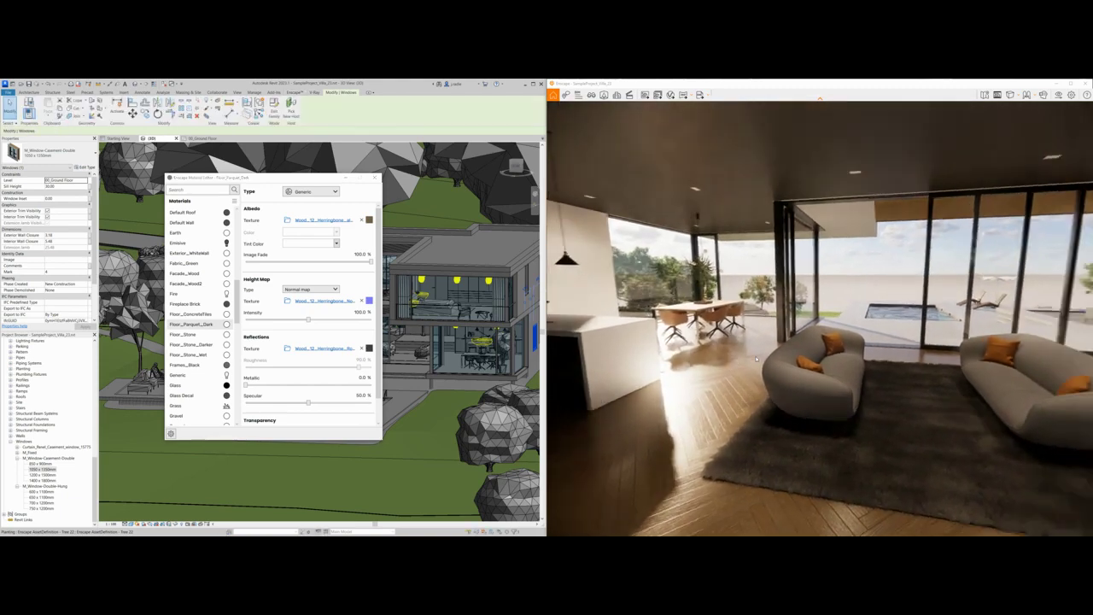
key(w)
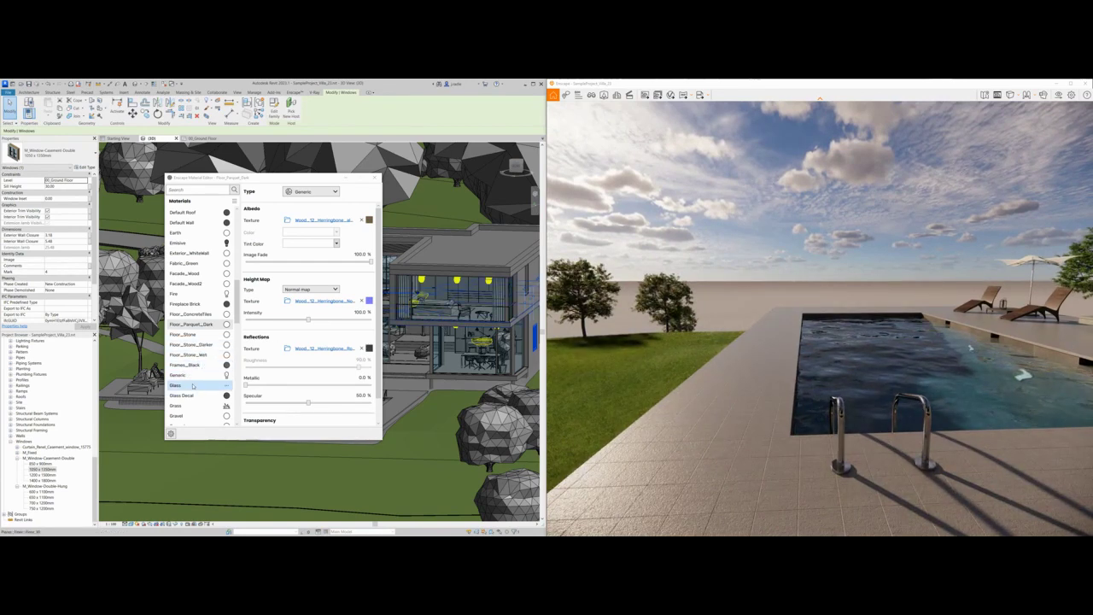
scroll(193, 390, down, 1)
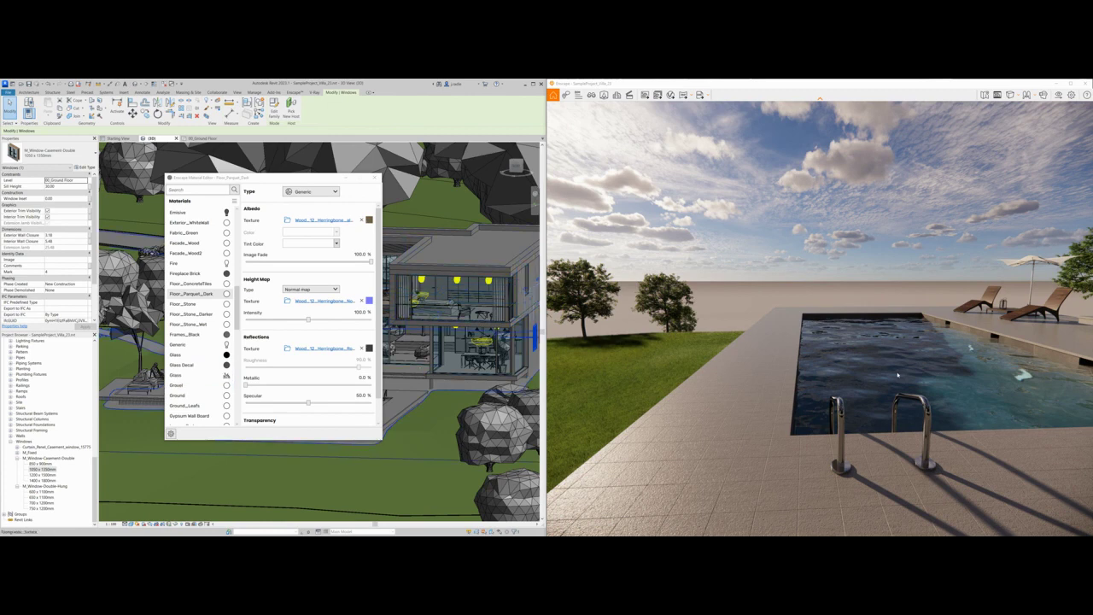
click(192, 374)
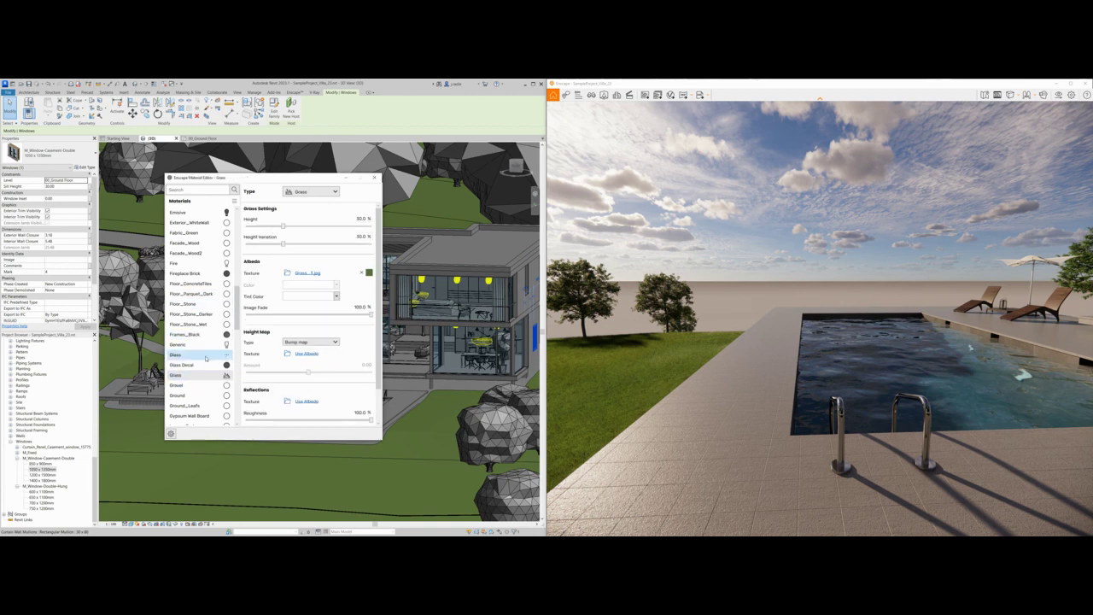
click(315, 191)
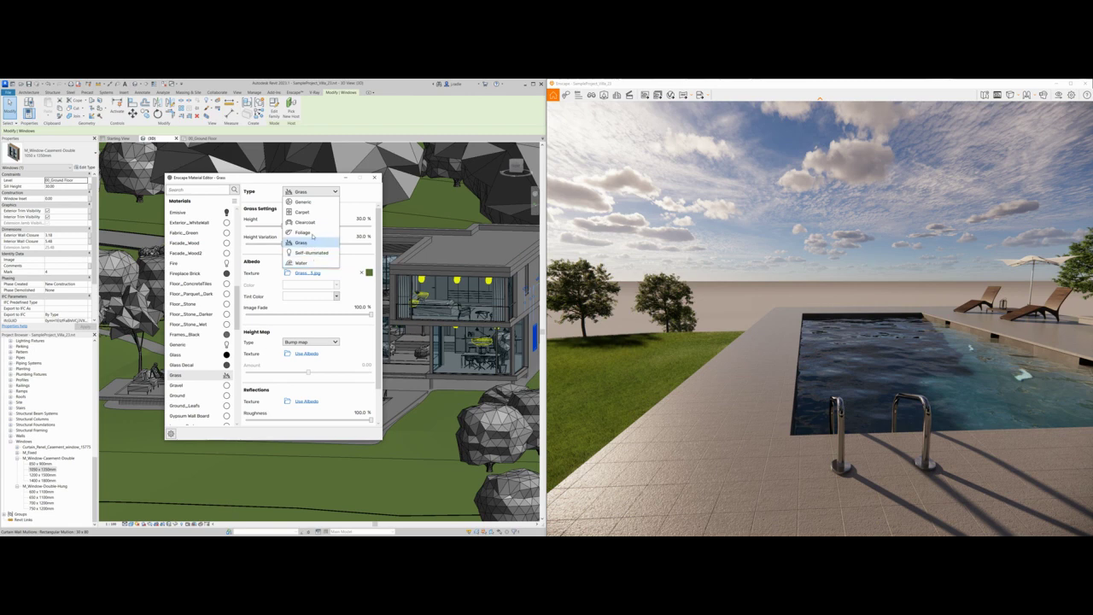
click(307, 191)
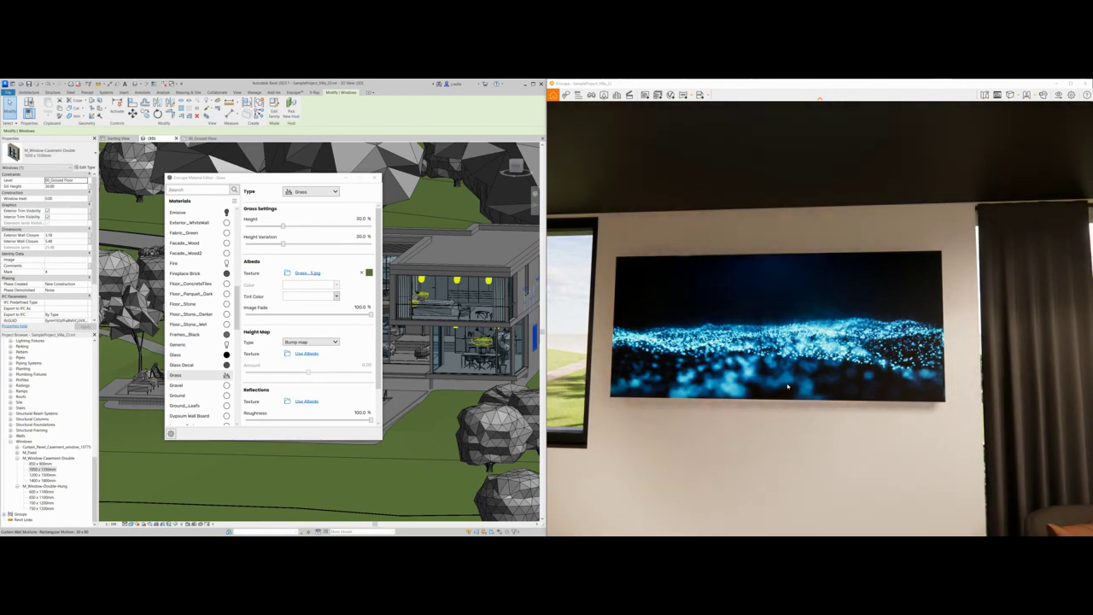
Step: With the rendered view facing the television, inspect the Tv Screen display material's self-illuminated settings, and close the material editor
scroll(193, 375, down, 4)
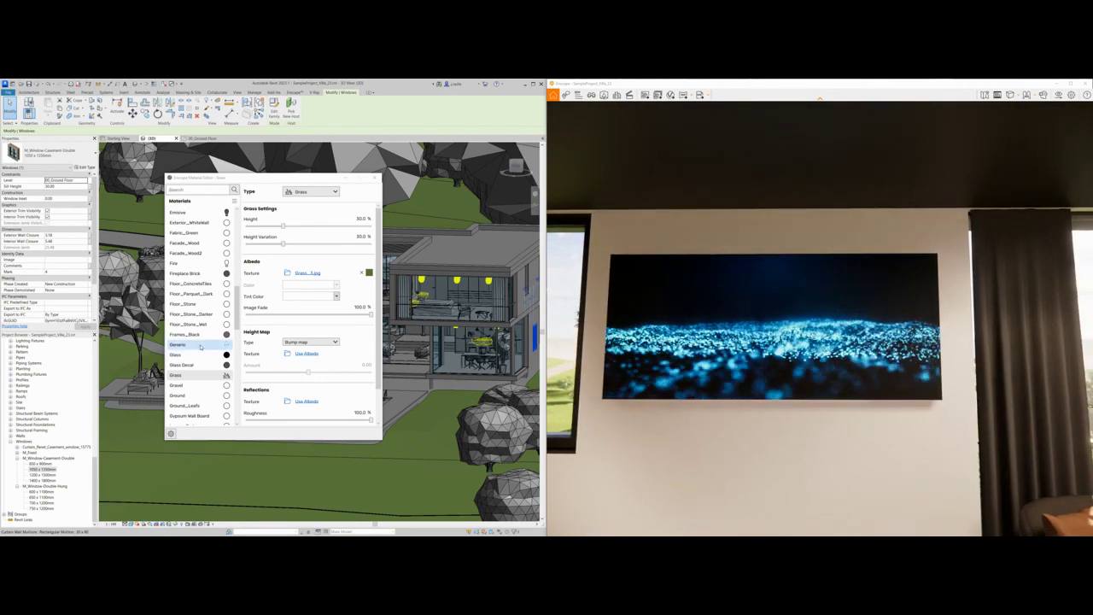
scroll(193, 375, down, 7)
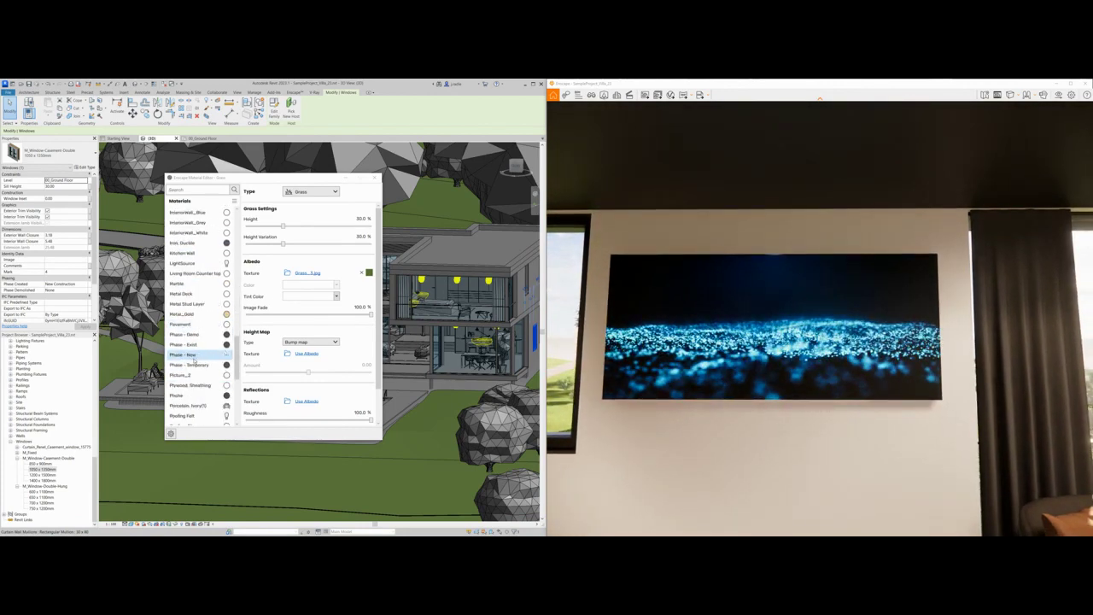
scroll(195, 365, down, 4)
click(188, 325)
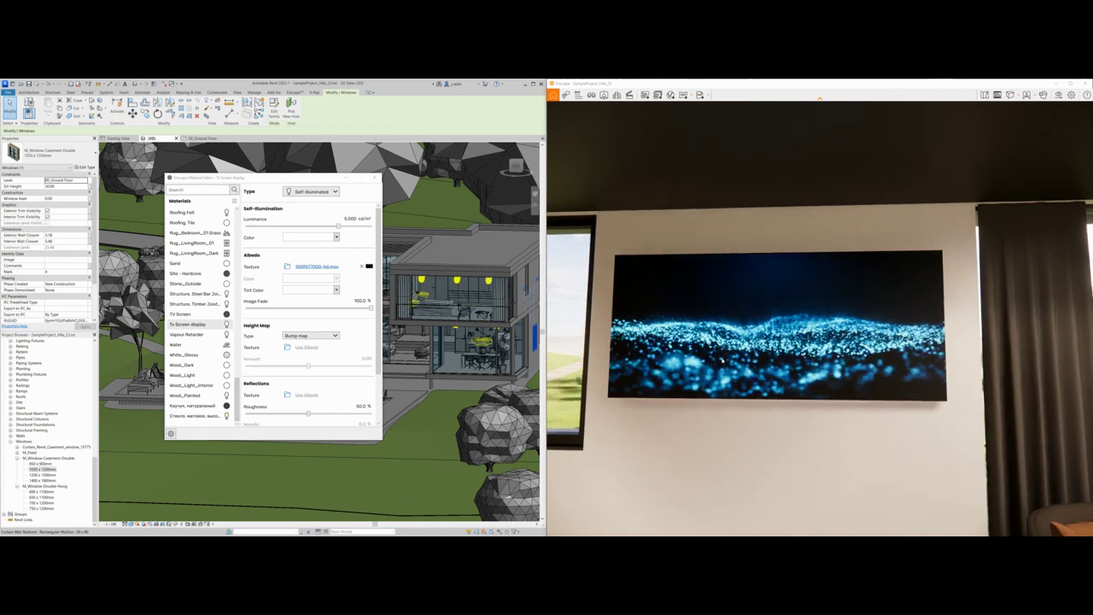
click(376, 178)
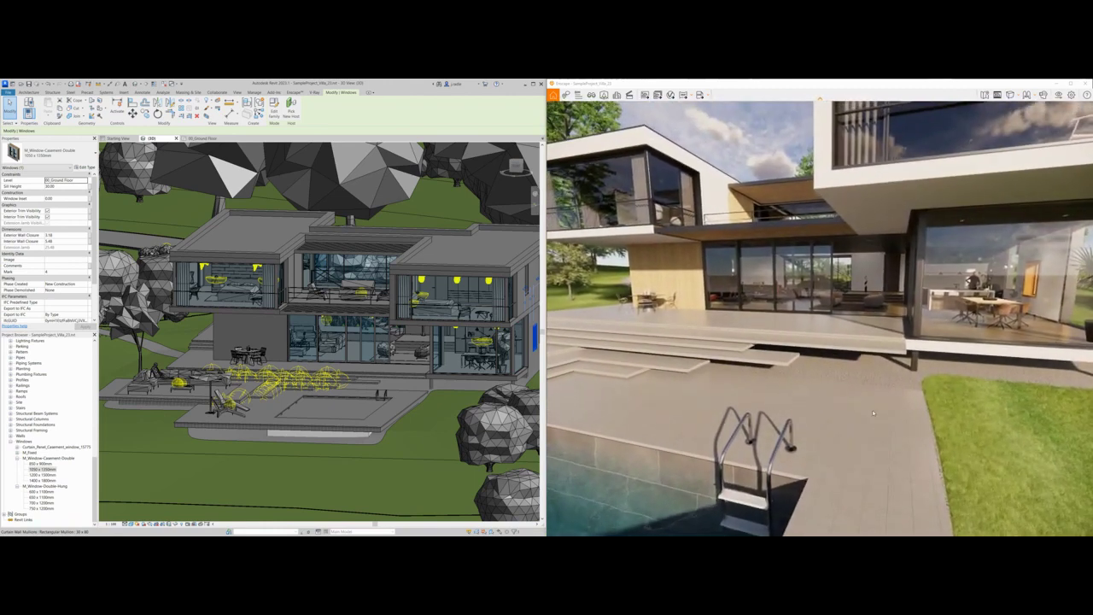
Step: Open the Enscape Asset Library from Revit, move it clear of the rendered view, and show the People category
click(294, 91)
click(158, 111)
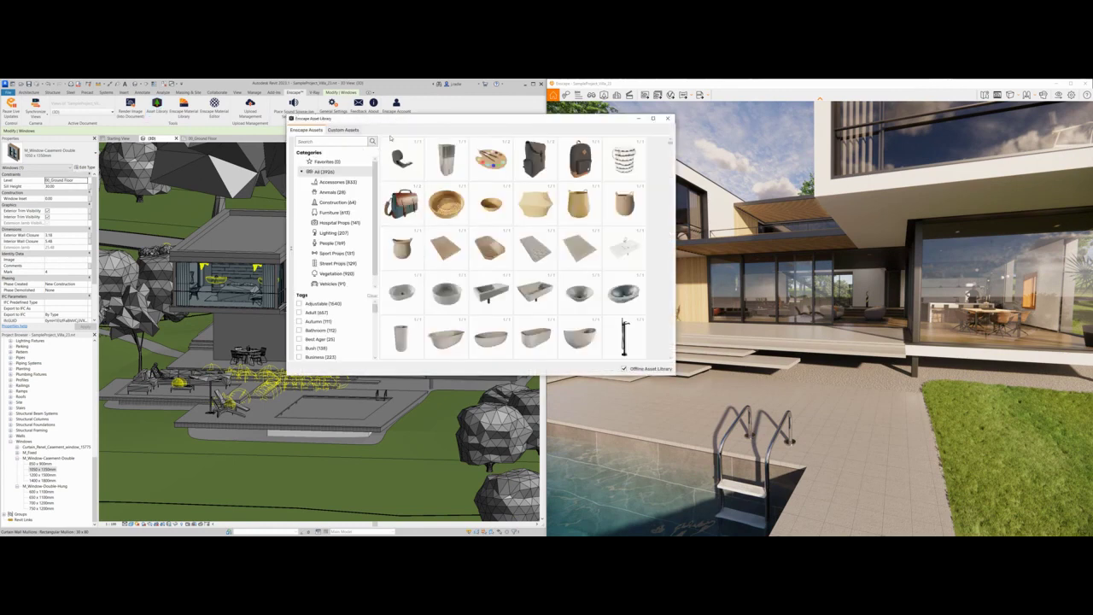
drag(396, 118, 240, 147)
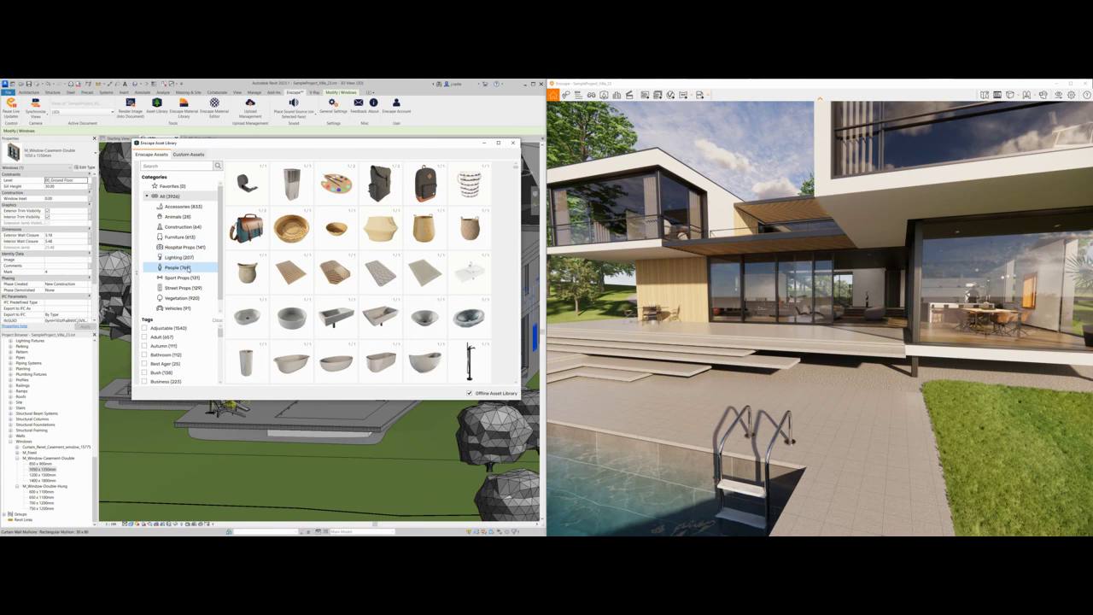
click(188, 268)
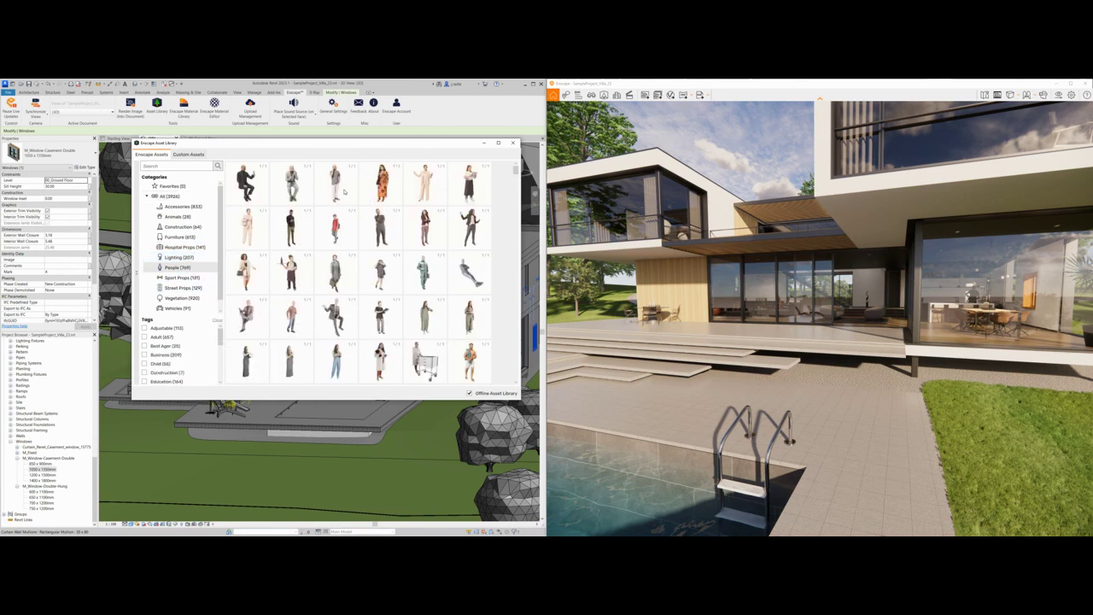
Step: Place the standing adult man talking on the phone on the terrace surface beside the pool and close the library
mouse_move(341, 196)
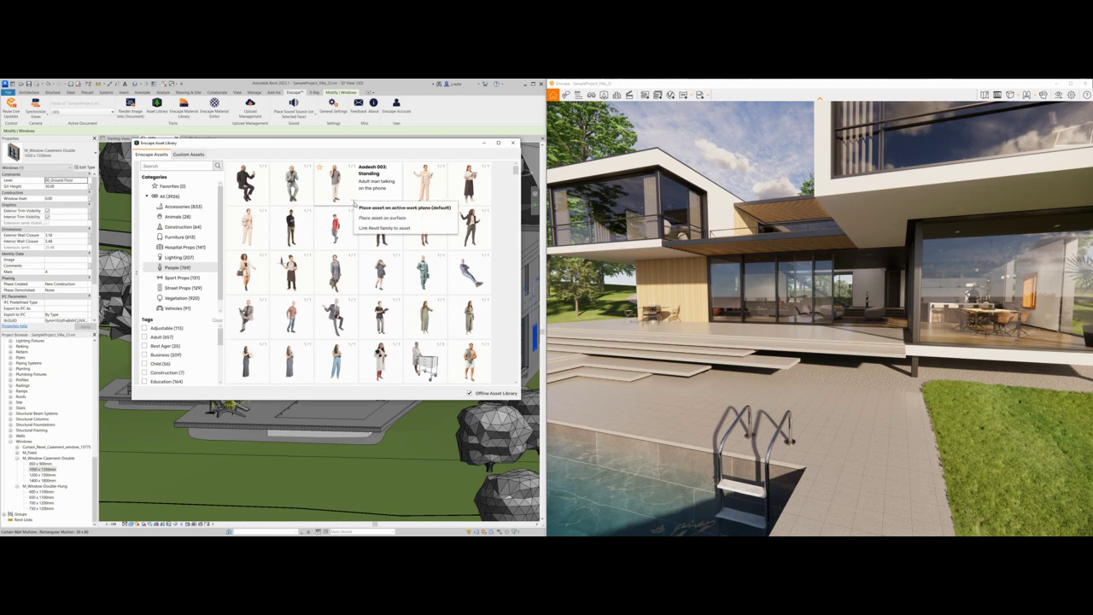
click(357, 221)
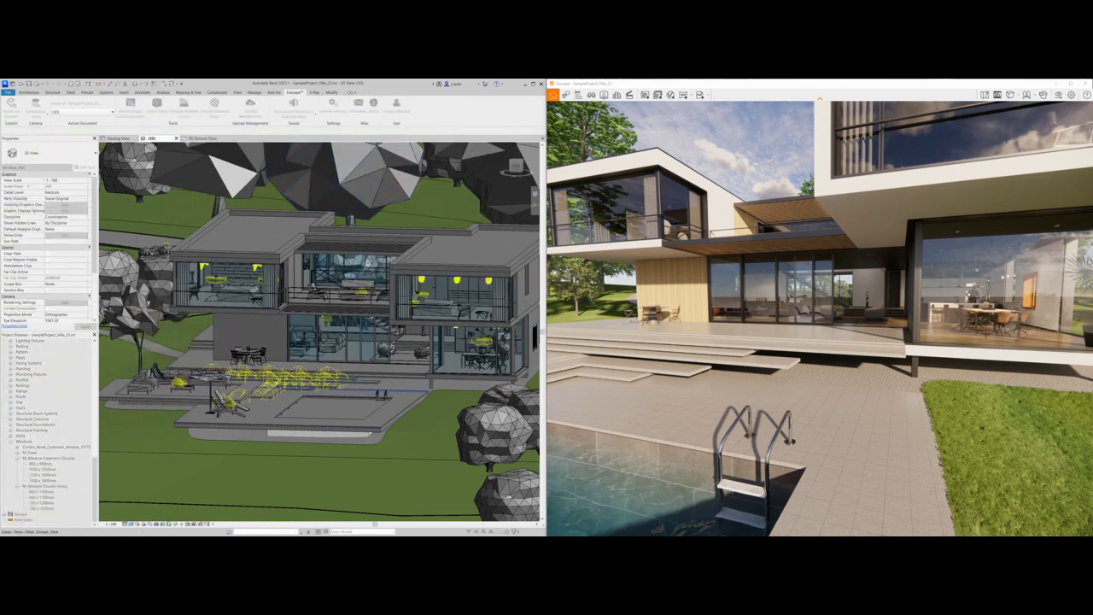
click(353, 395)
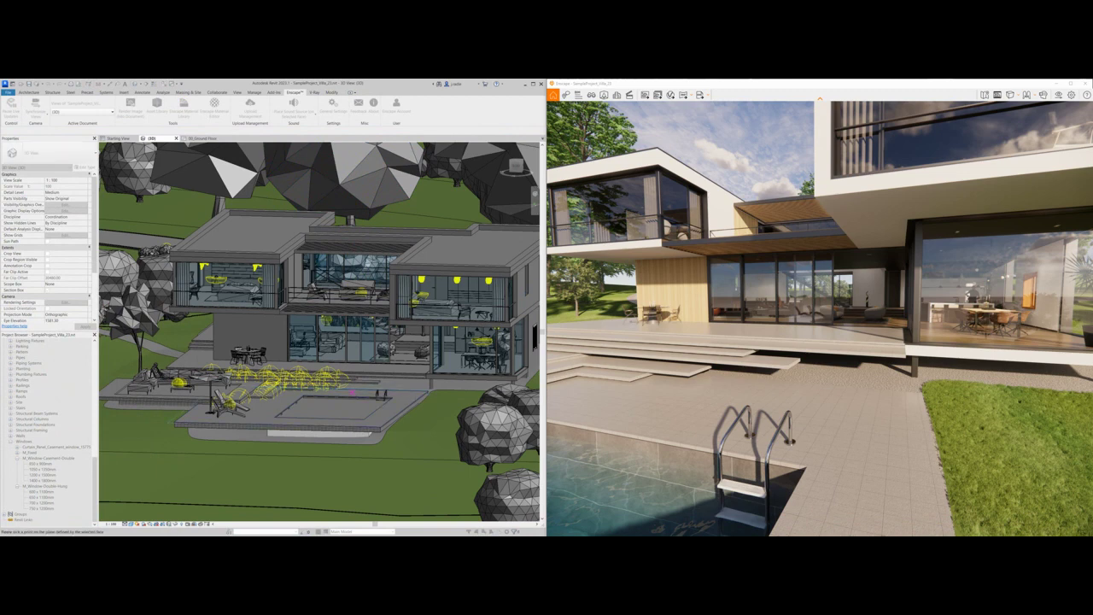
click(354, 395)
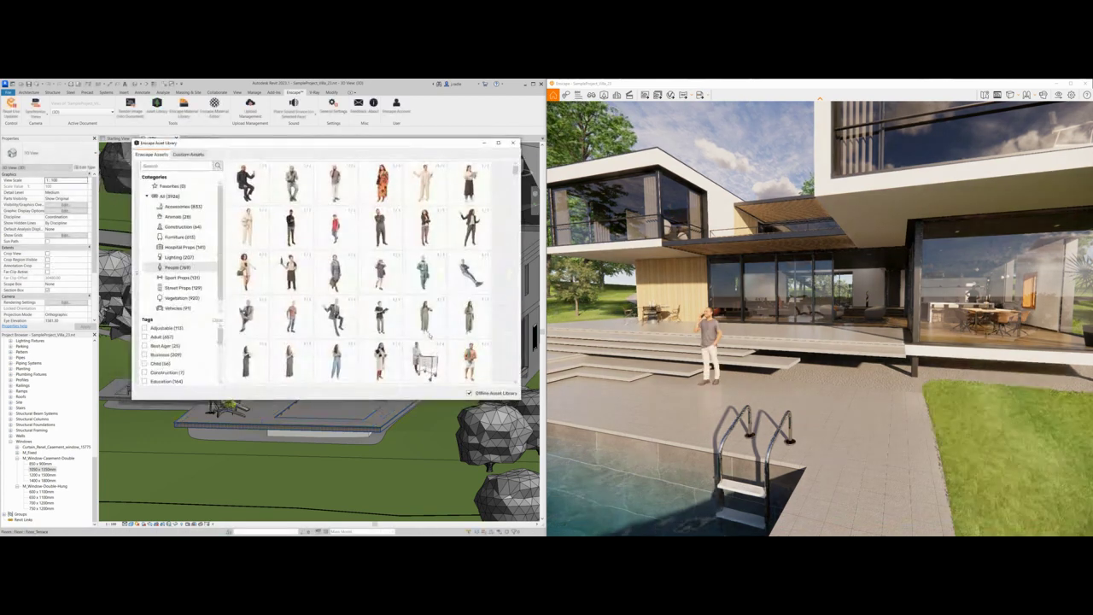
key(Escape)
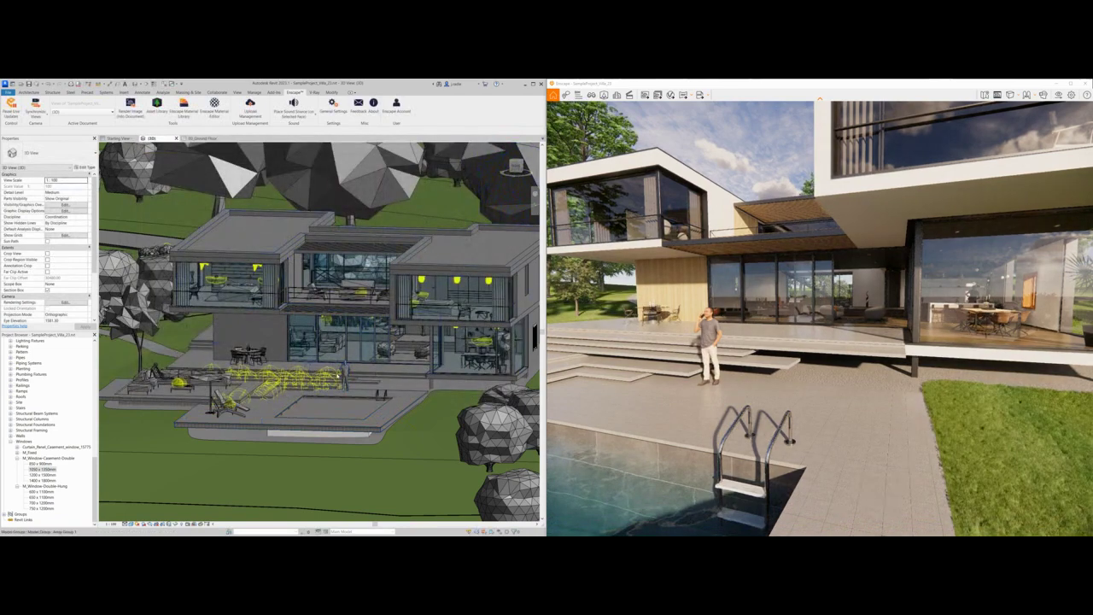
scroll(349, 373, up, 5)
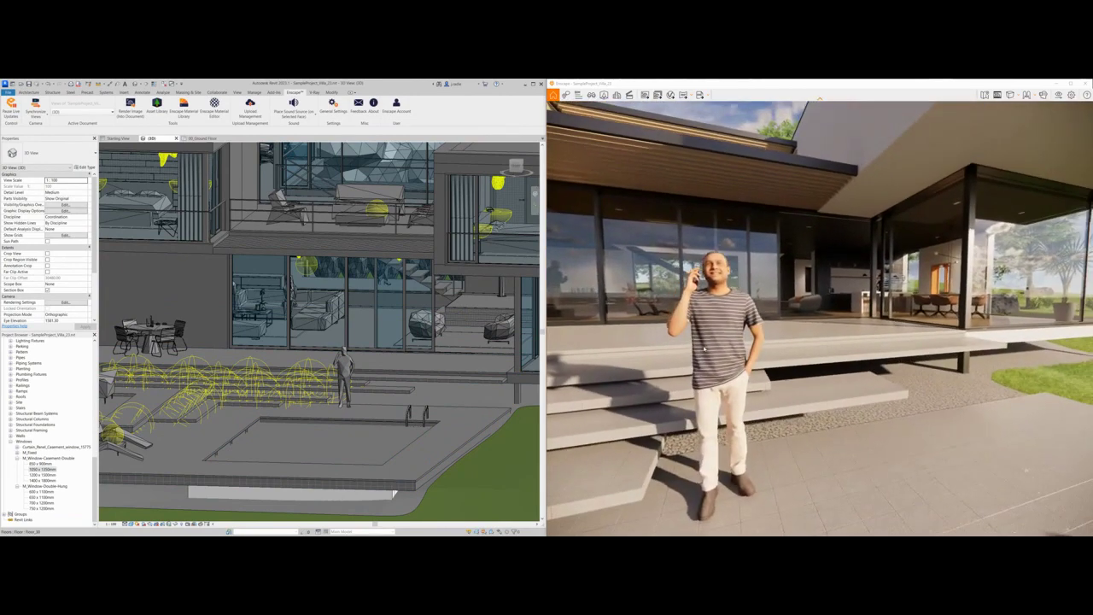
Step: Place a standing woman from the People assets beside the man on the terrace in the rendered view and apply the changes
click(603, 95)
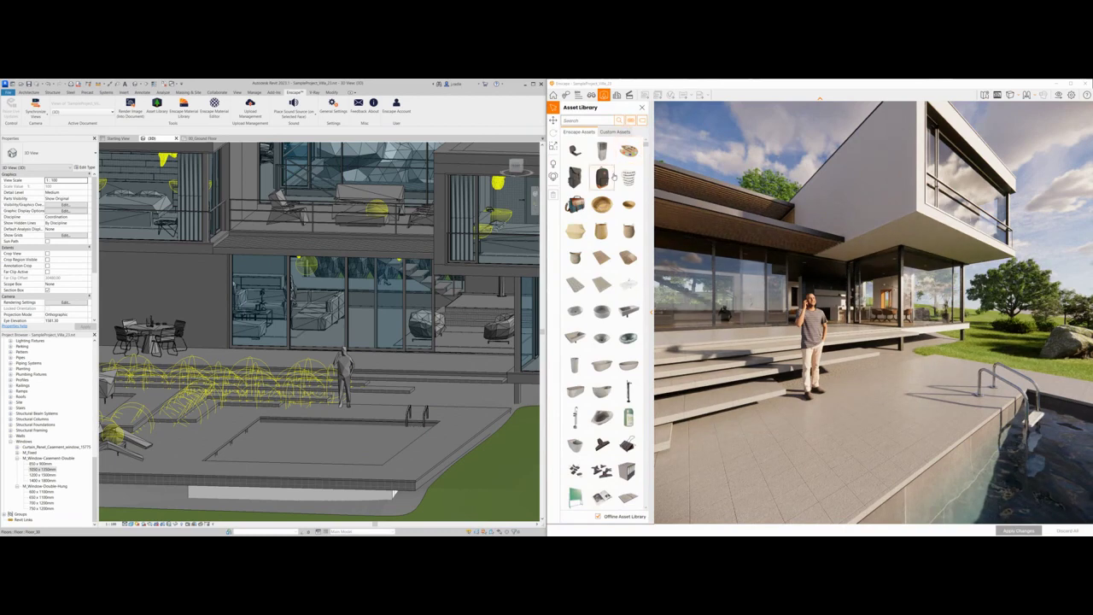
click(630, 123)
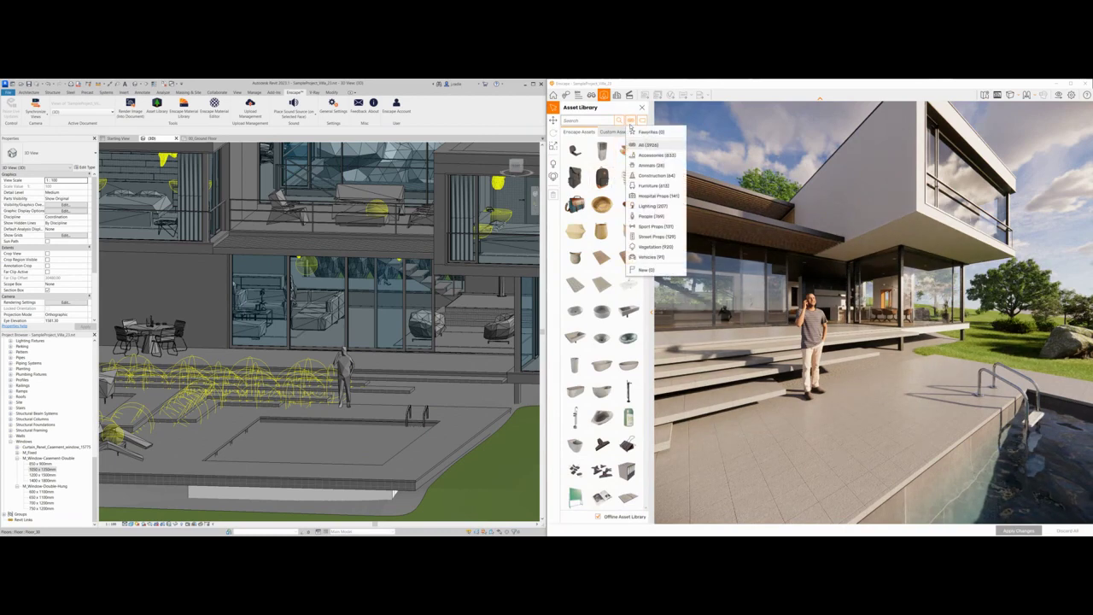
click(647, 216)
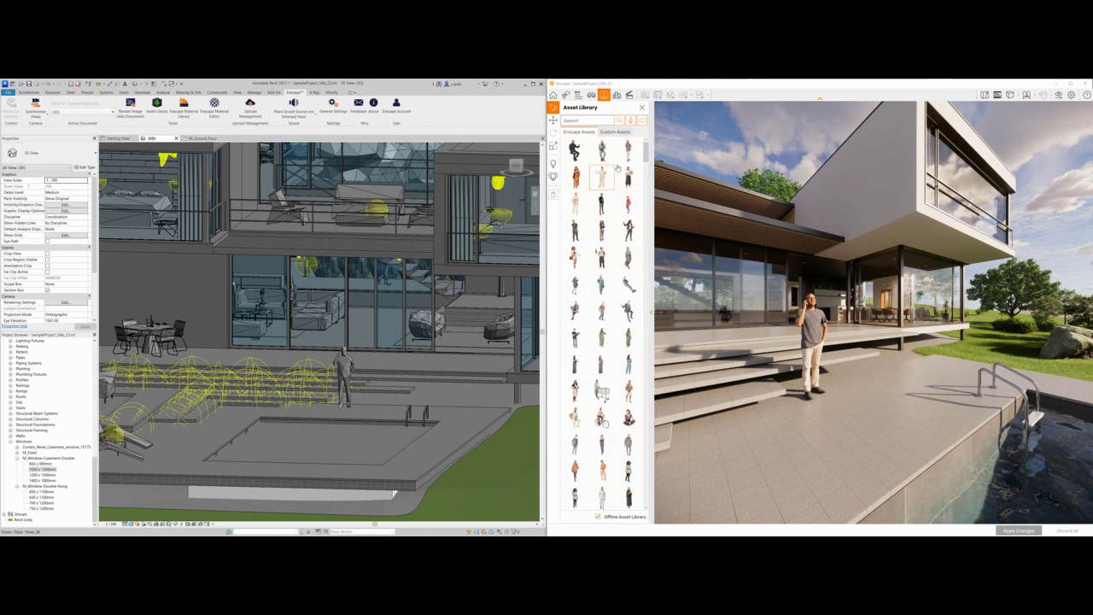
click(575, 175)
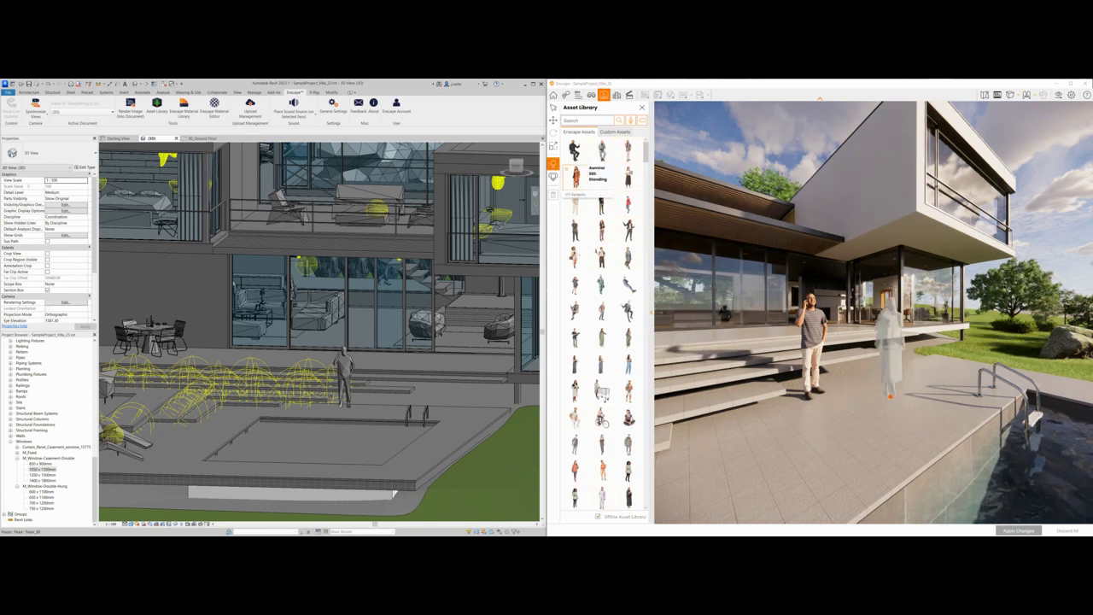
click(867, 390)
key(Escape)
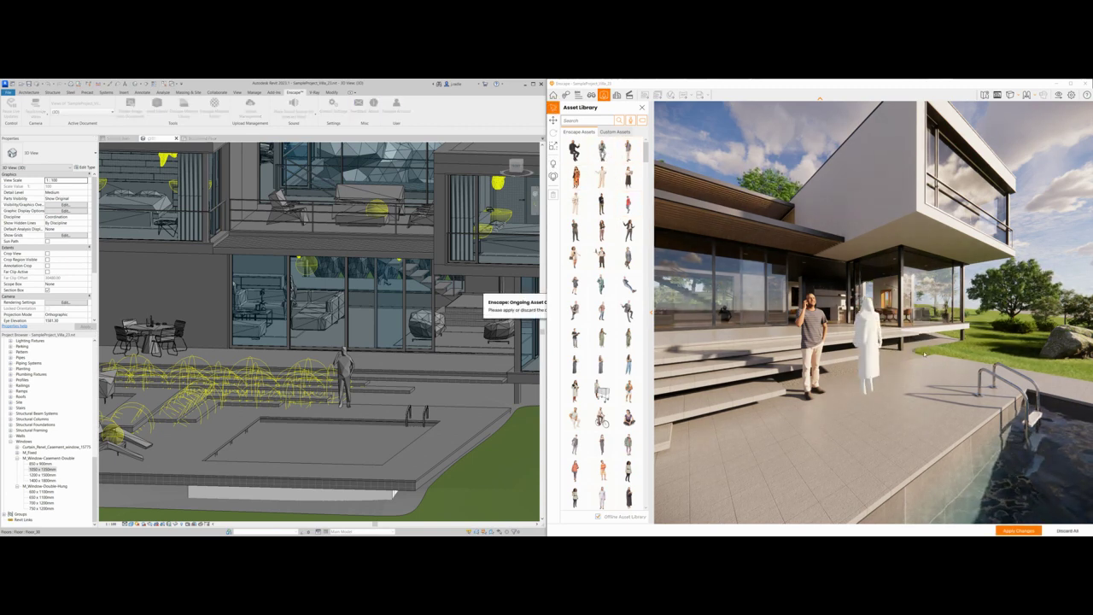
click(1017, 530)
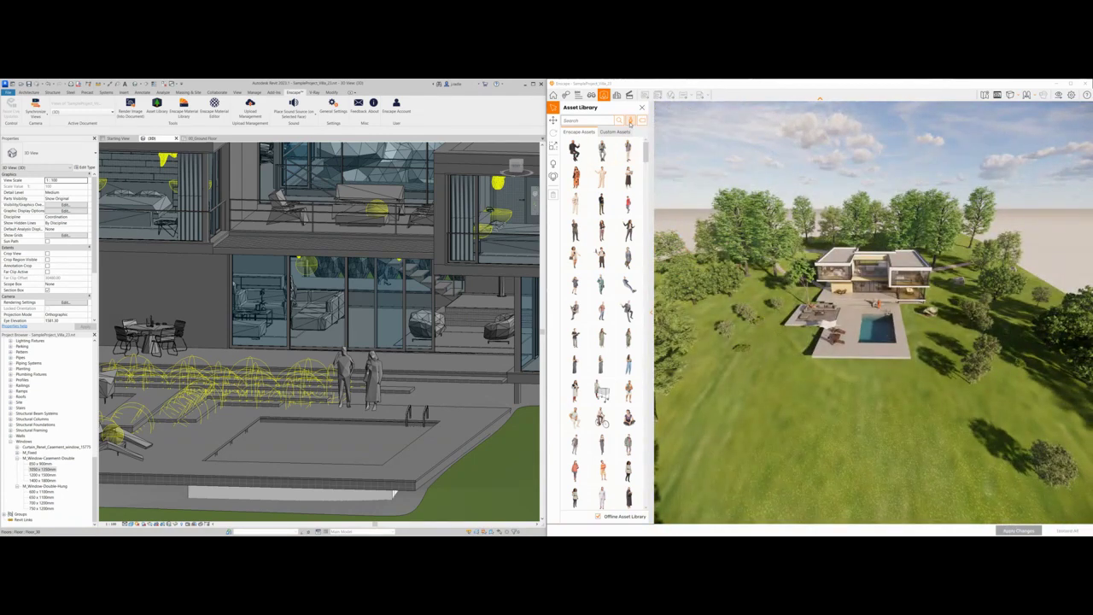
Step: Show the Vegetation assets, start multi-asset placement, and select five low bush and grass plants, including the needle grass
click(630, 121)
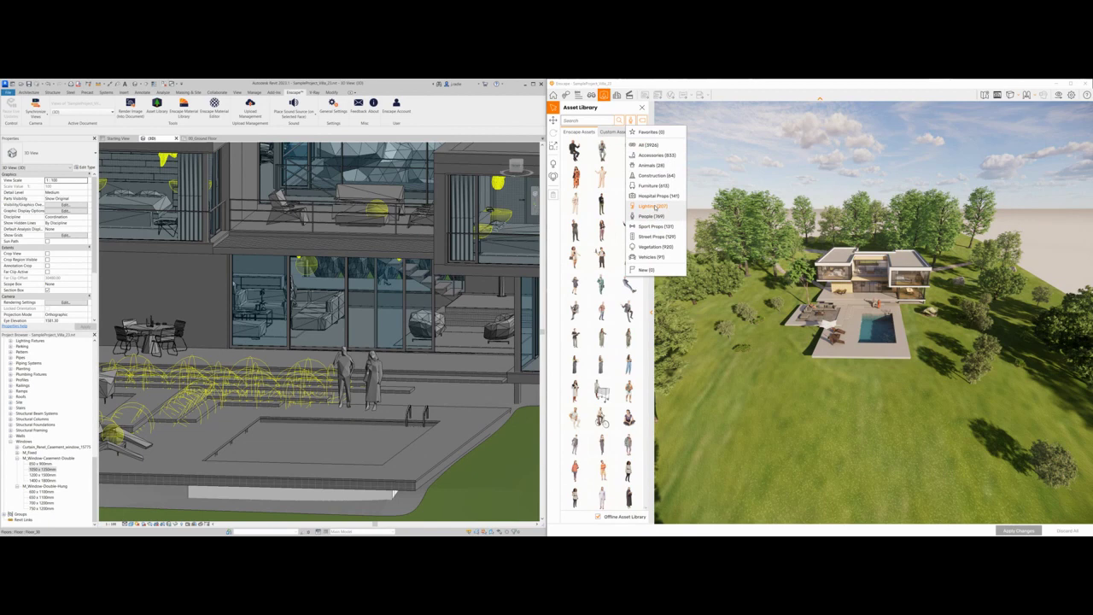
click(653, 247)
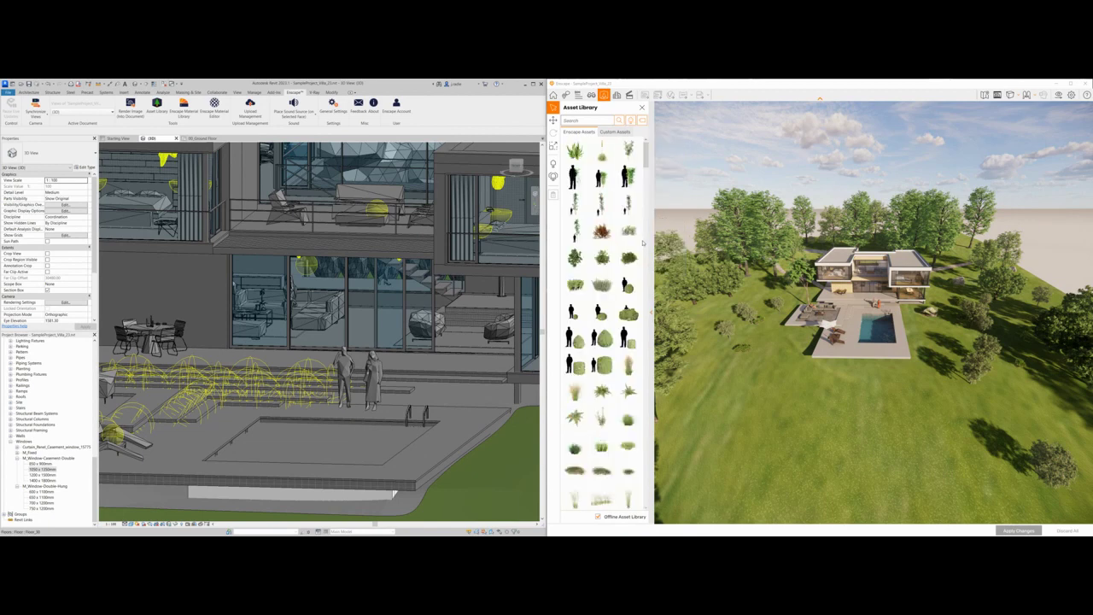
click(553, 176)
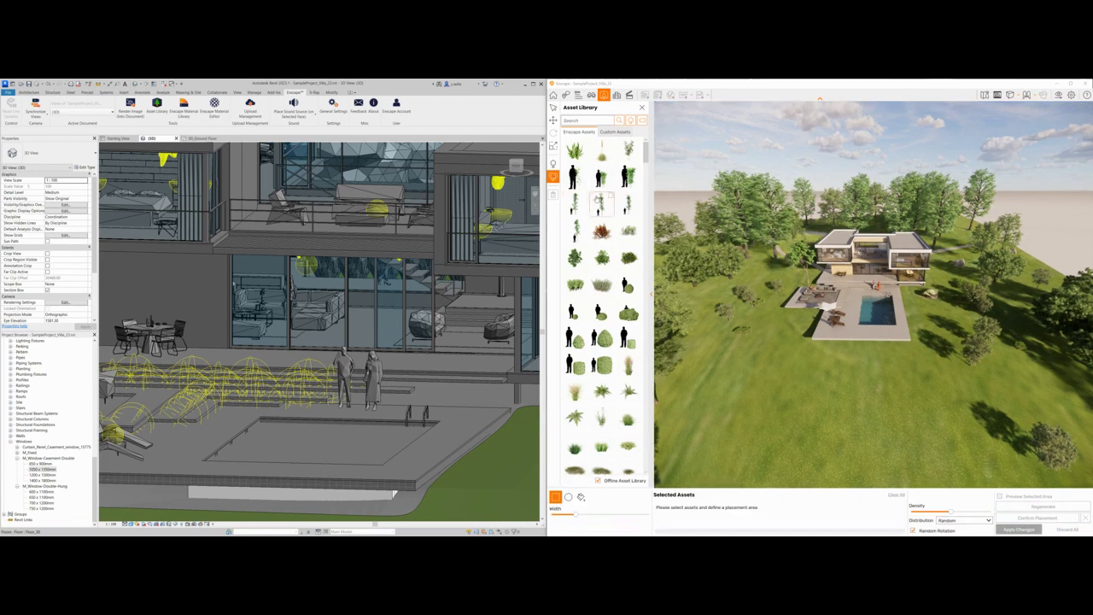
scroll(606, 382, down, 3)
click(628, 288)
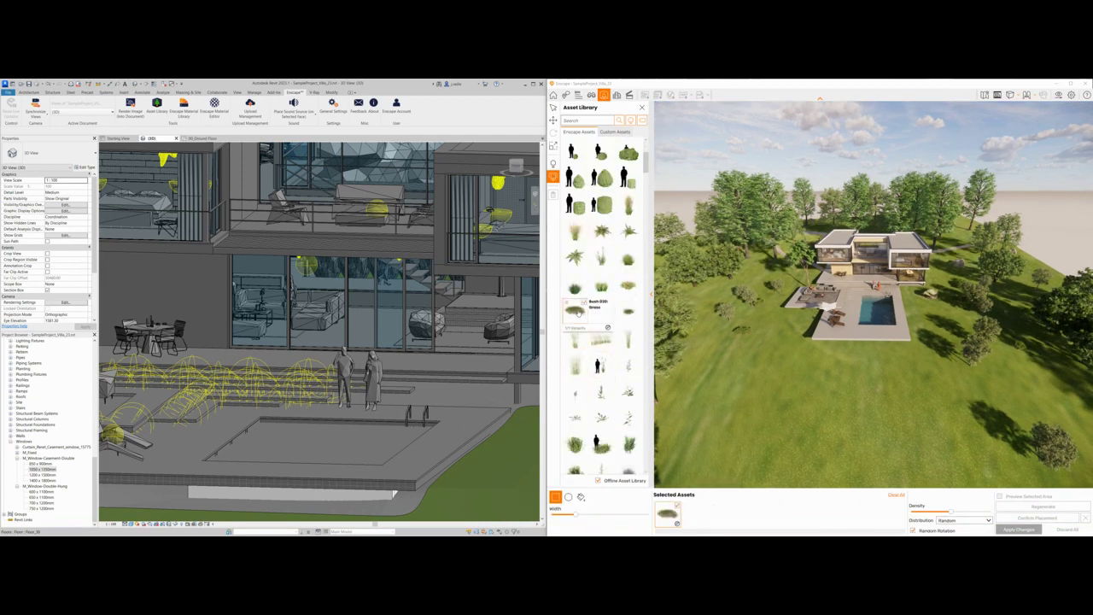
click(575, 287)
click(575, 310)
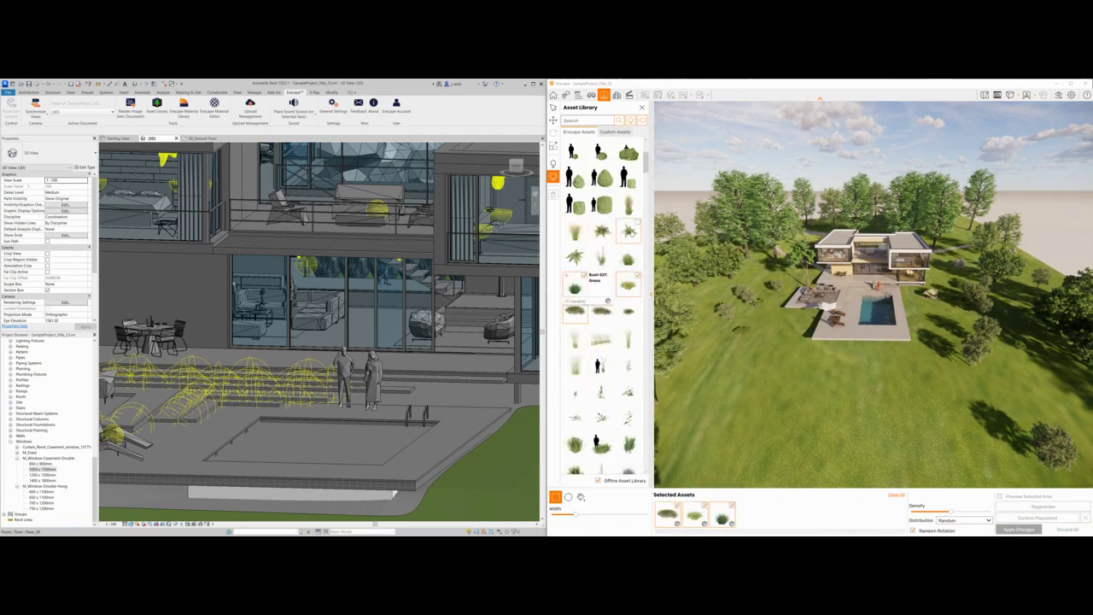
click(629, 230)
click(628, 338)
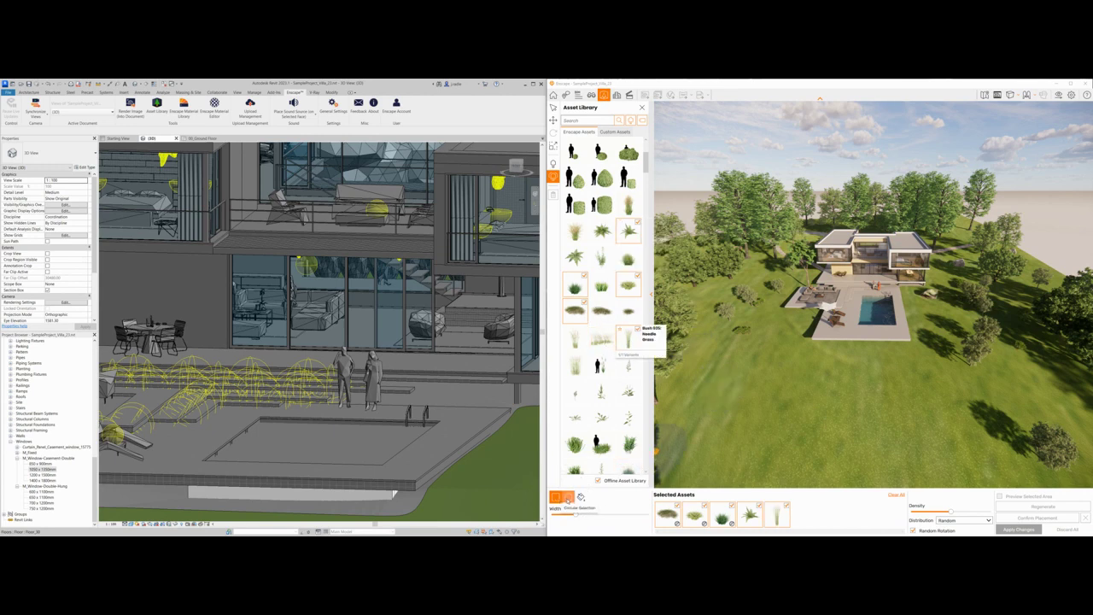
Step: Scatter the selected plants across the whole lawn surface with the fill selection, and leave multi-asset placement with the changes discarded
click(580, 496)
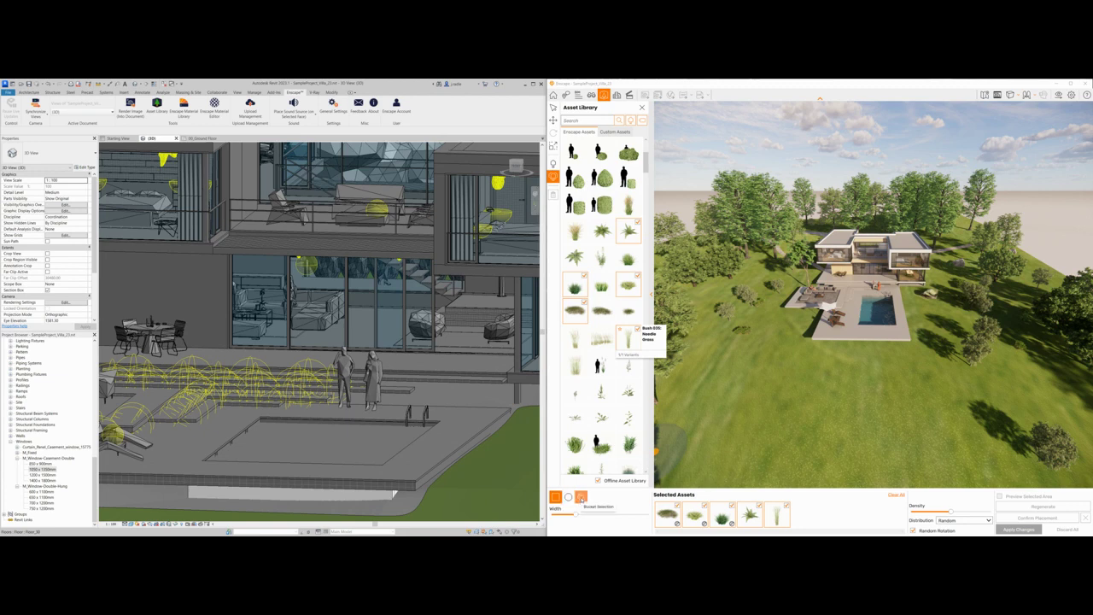
click(761, 377)
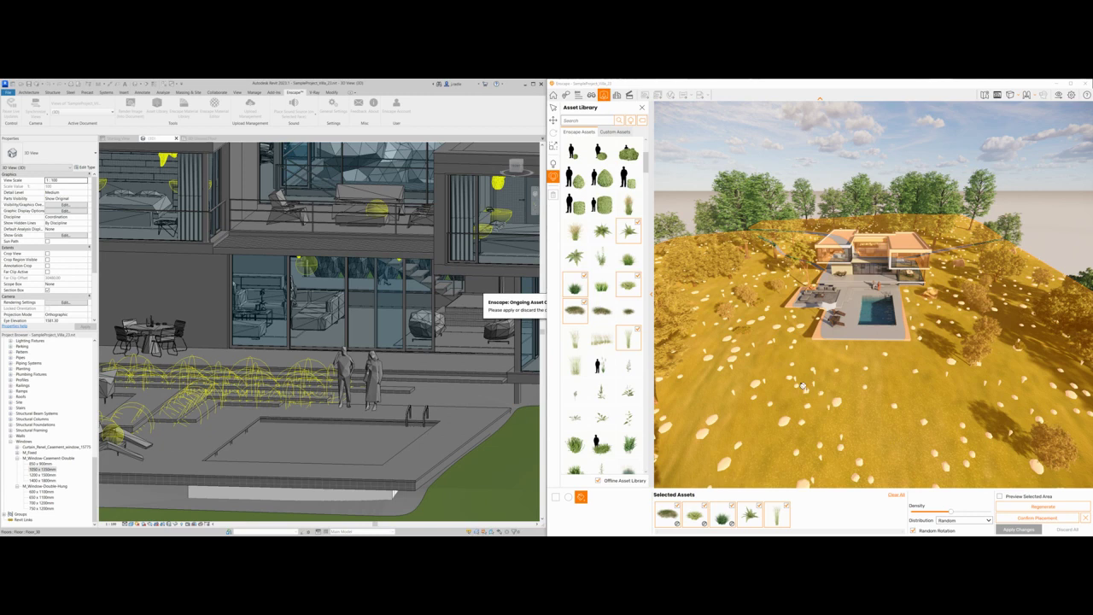
key(Escape)
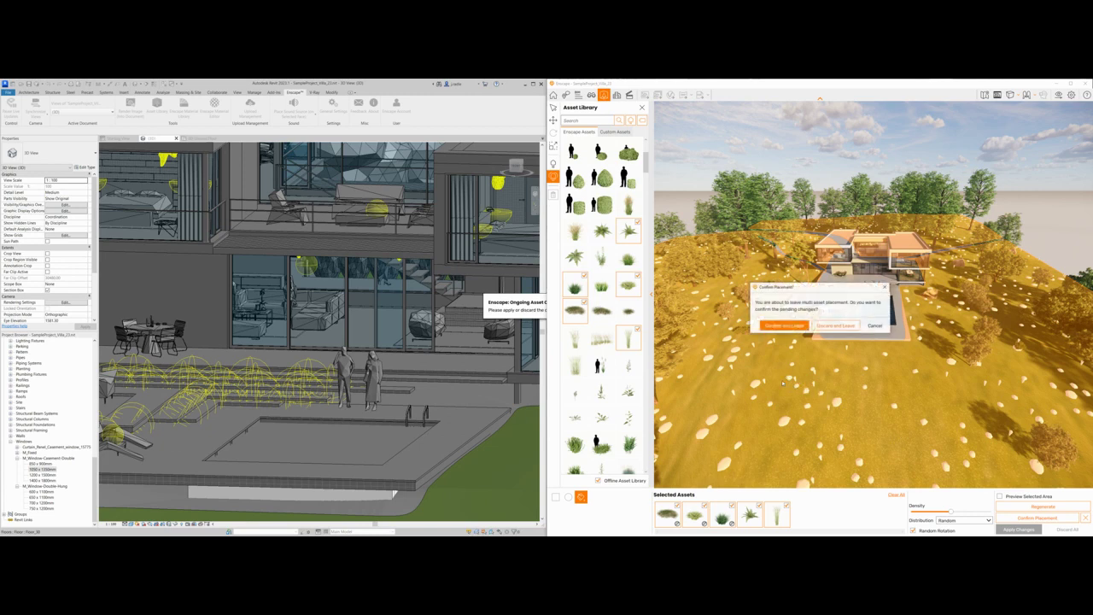
click(835, 325)
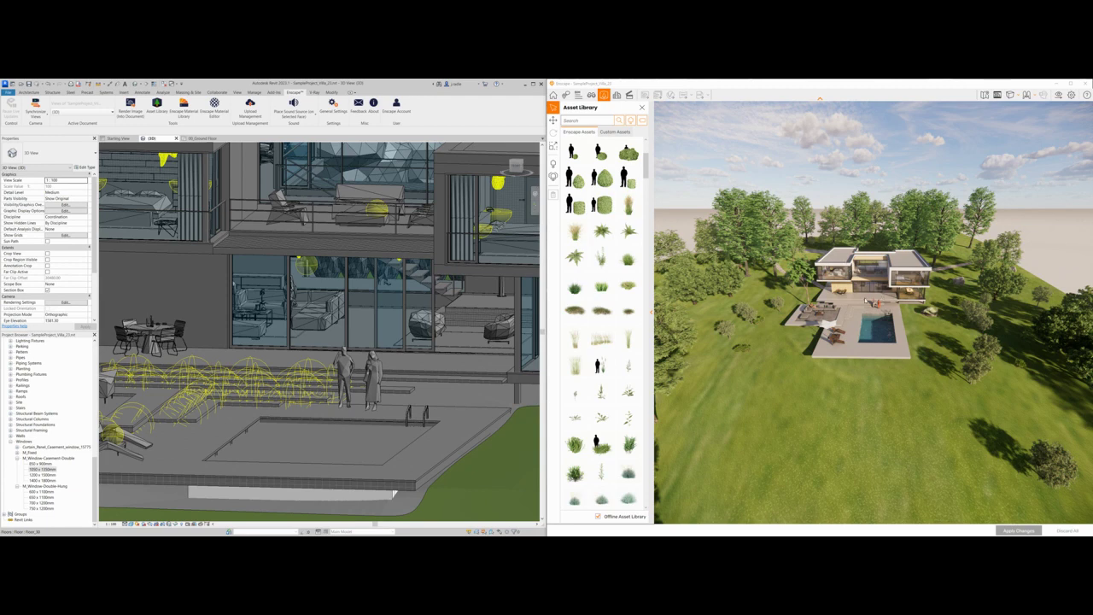
Step: Swap the front dining chair for the Chair 091 variant and apply the changes
key(1)
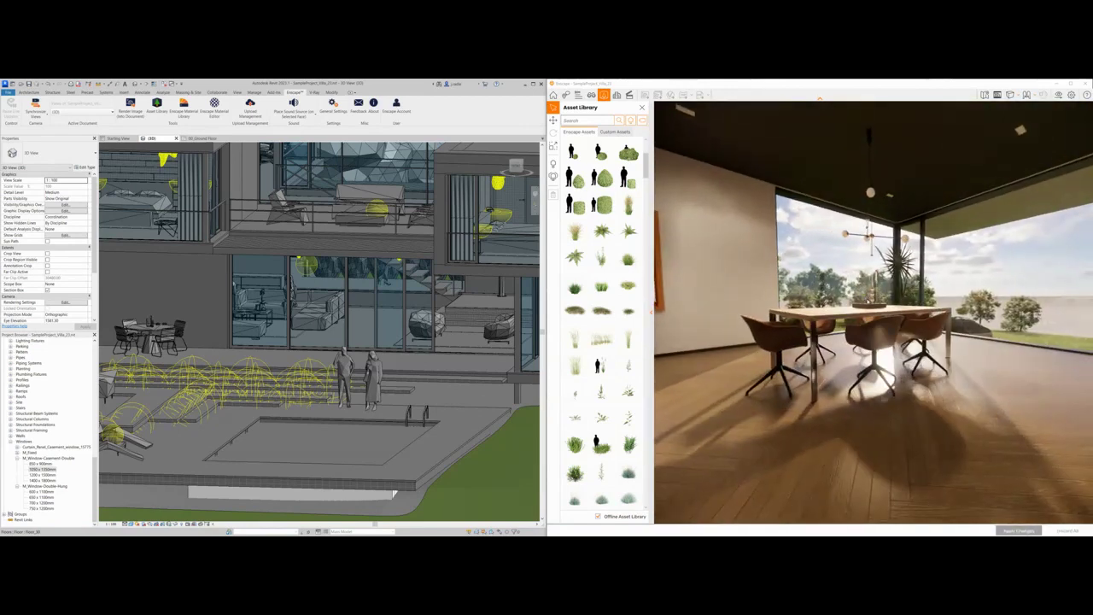
click(875, 350)
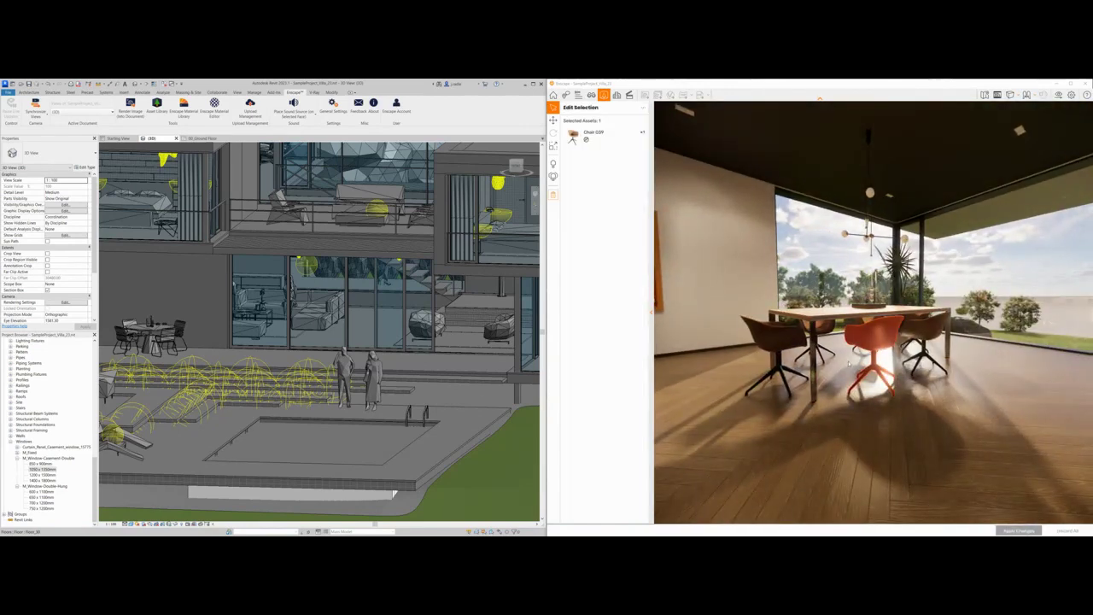
click(589, 139)
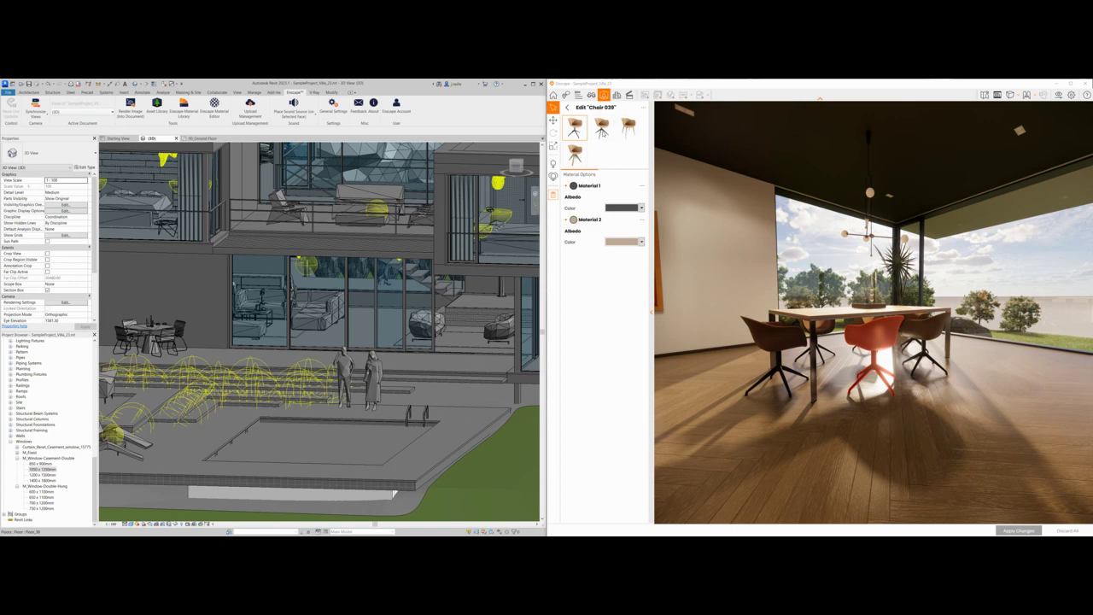
click(601, 127)
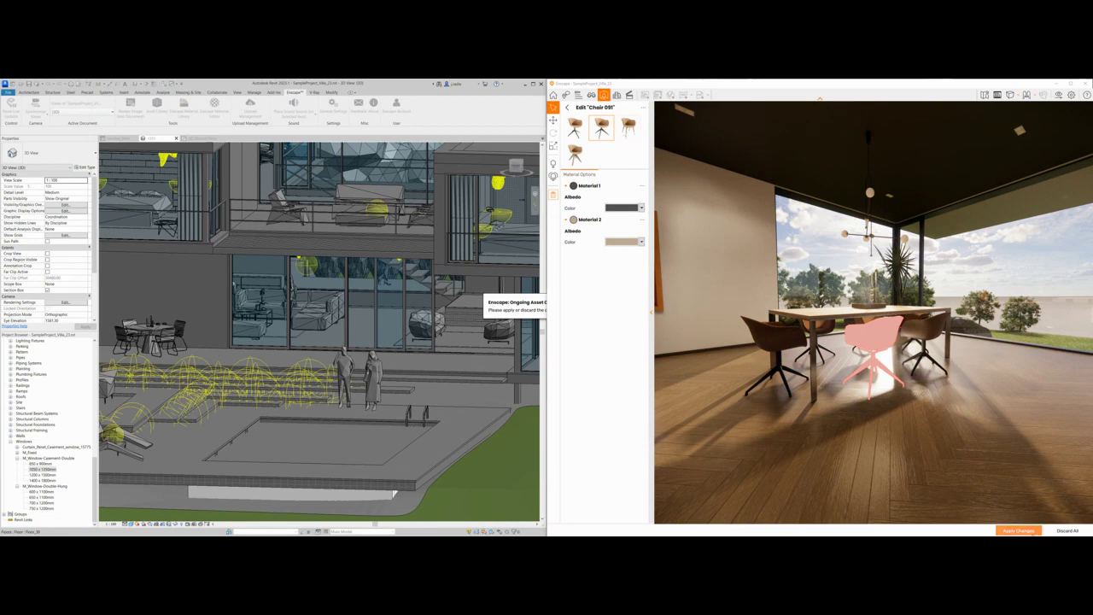
click(1018, 530)
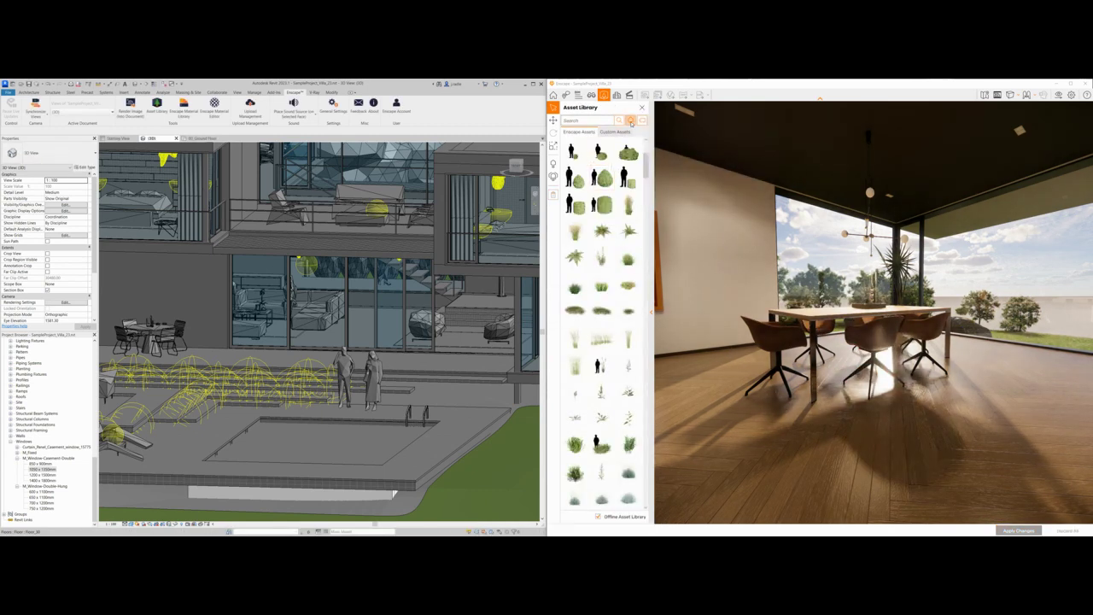
Step: Filter the Vegetation assets by the Adjustable tag, browse the matching plants, and close the asset library
click(630, 121)
click(642, 121)
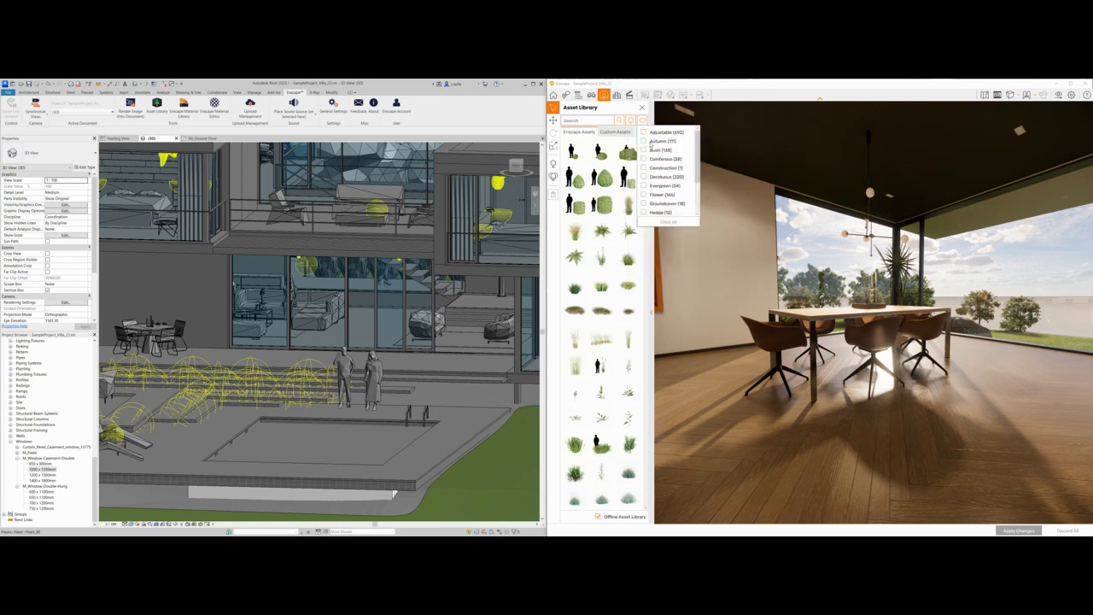
click(645, 133)
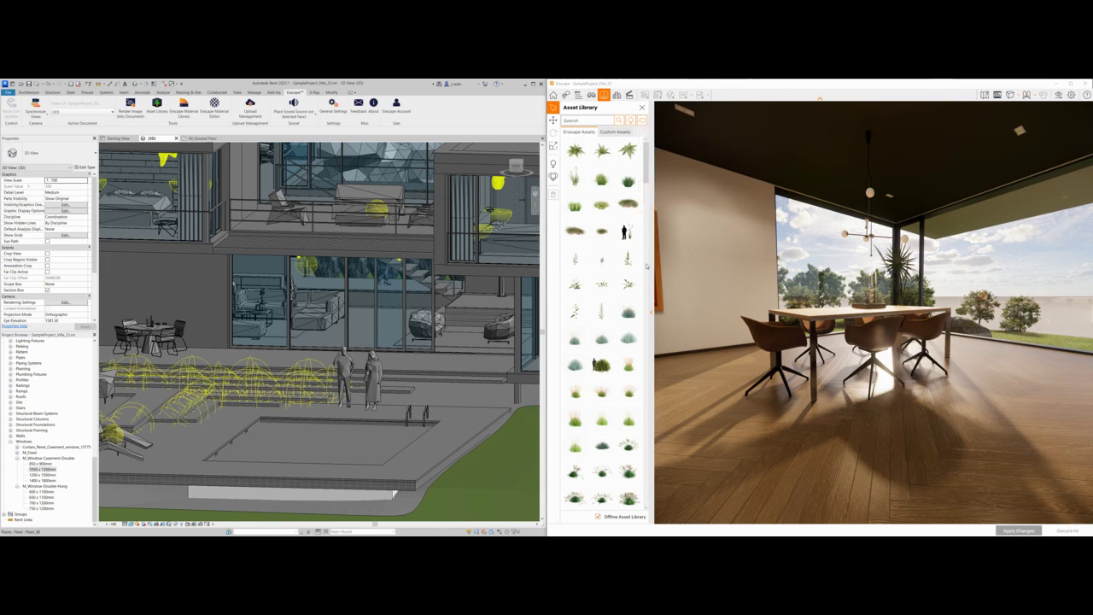
mouse_move(645, 175)
mouse_down()
mouse_move(656, 270)
mouse_move(647, 158)
mouse_up()
click(641, 108)
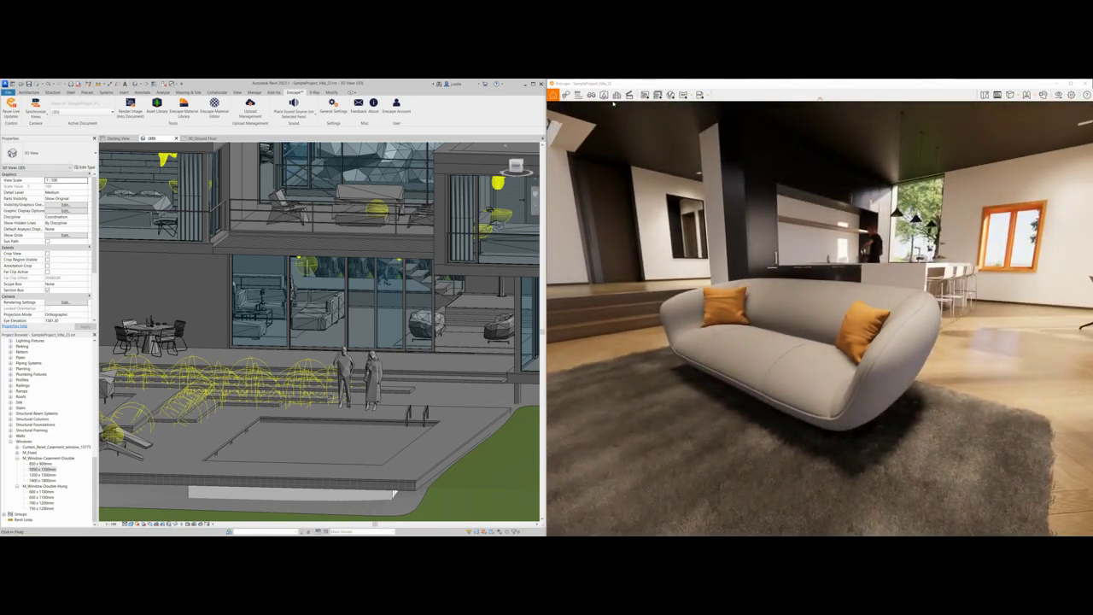
Step: Try a dark red colour for Material 2 of the Sofa 017 asset, and leave the asset editor with the changes discarded
click(758, 350)
click(811, 338)
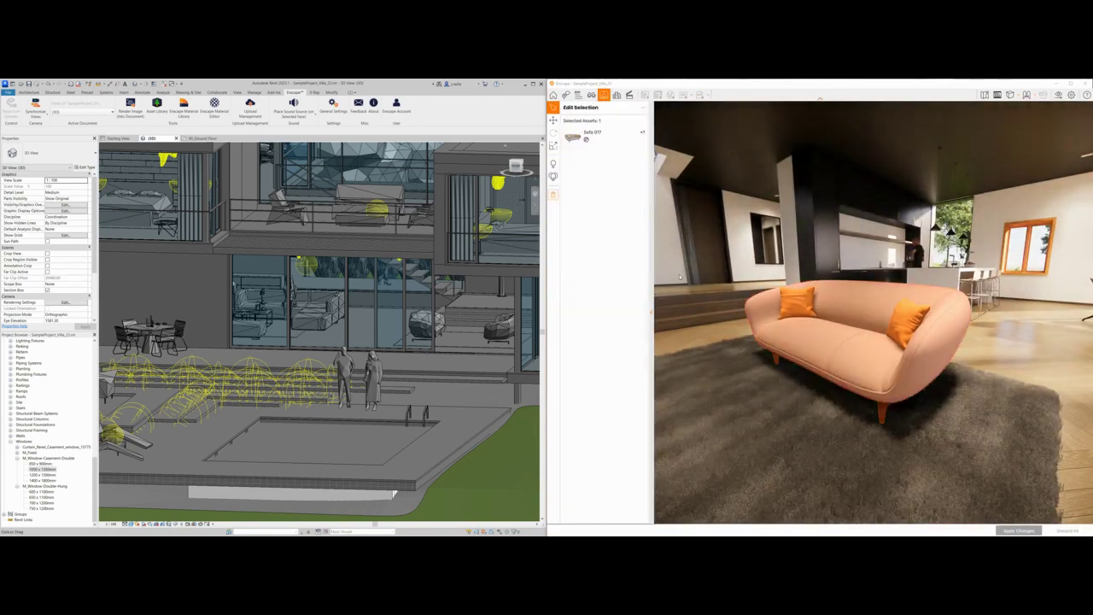
click(592, 139)
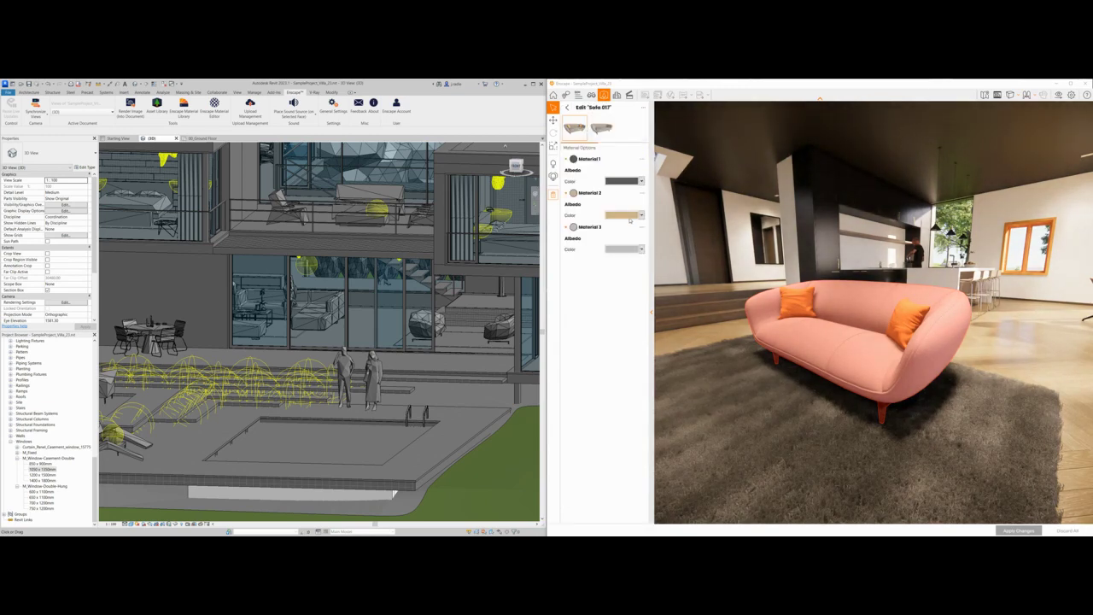
click(642, 216)
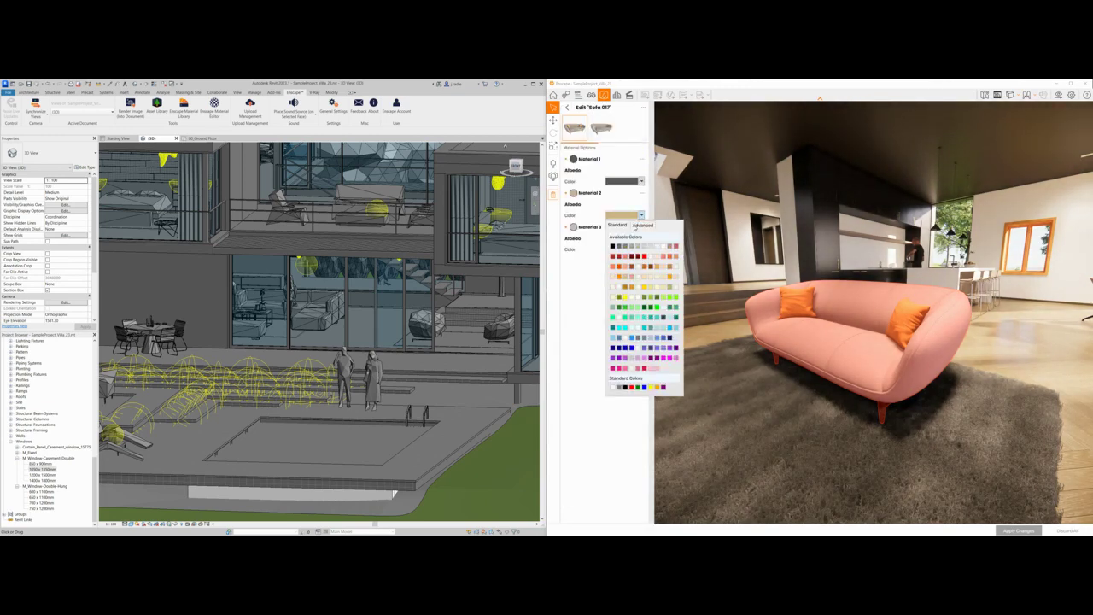
click(639, 256)
click(646, 216)
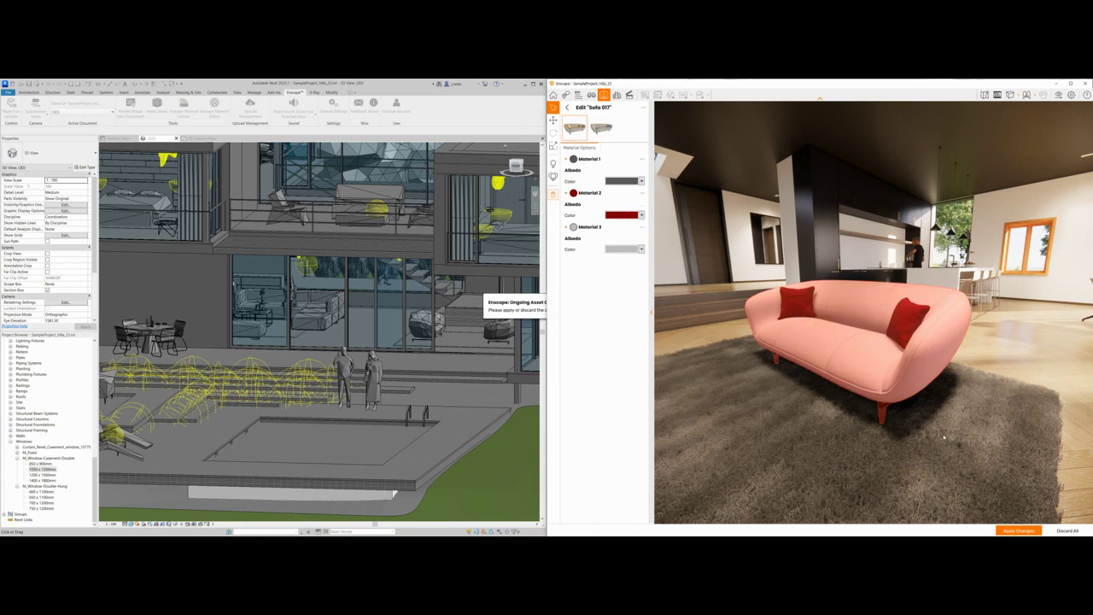
click(968, 461)
click(835, 325)
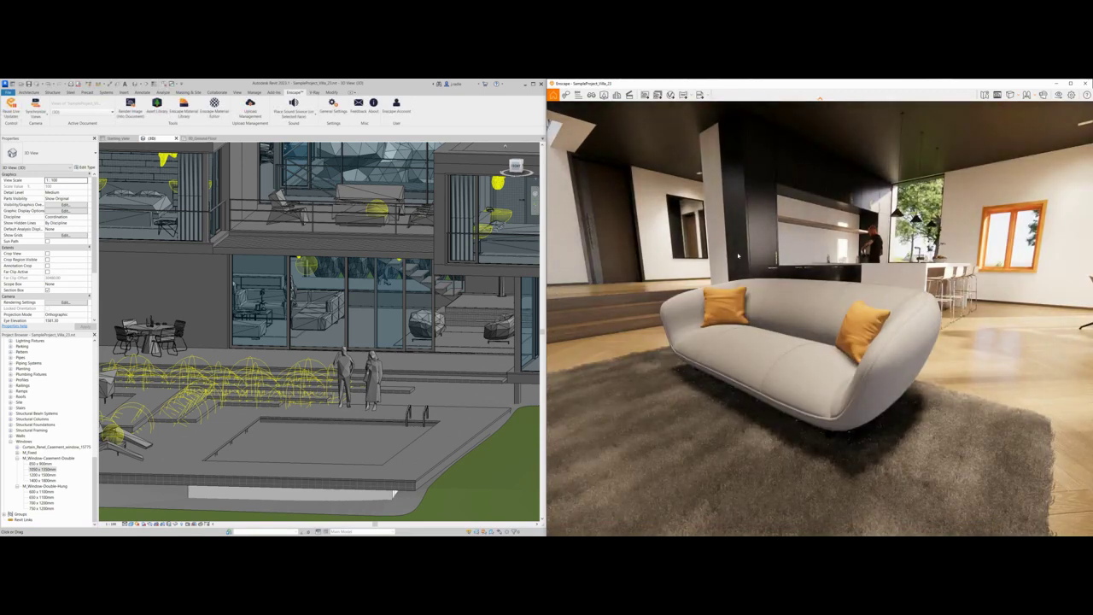
Step: Open the Visual Settings over the exterior pool view of the villa and move the dialog off the rendering
key(a)
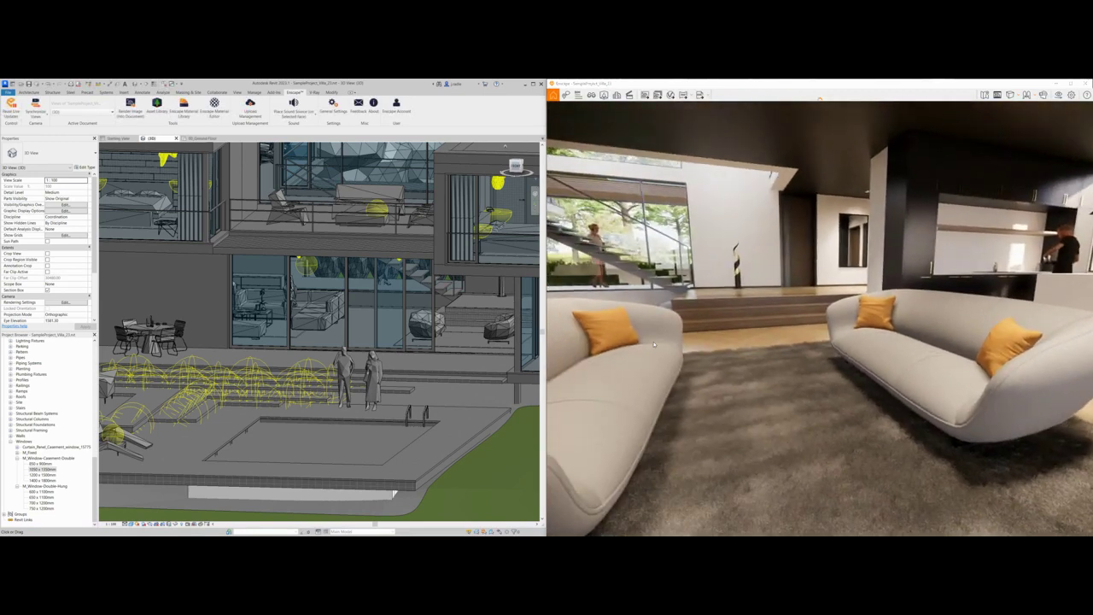
key(1)
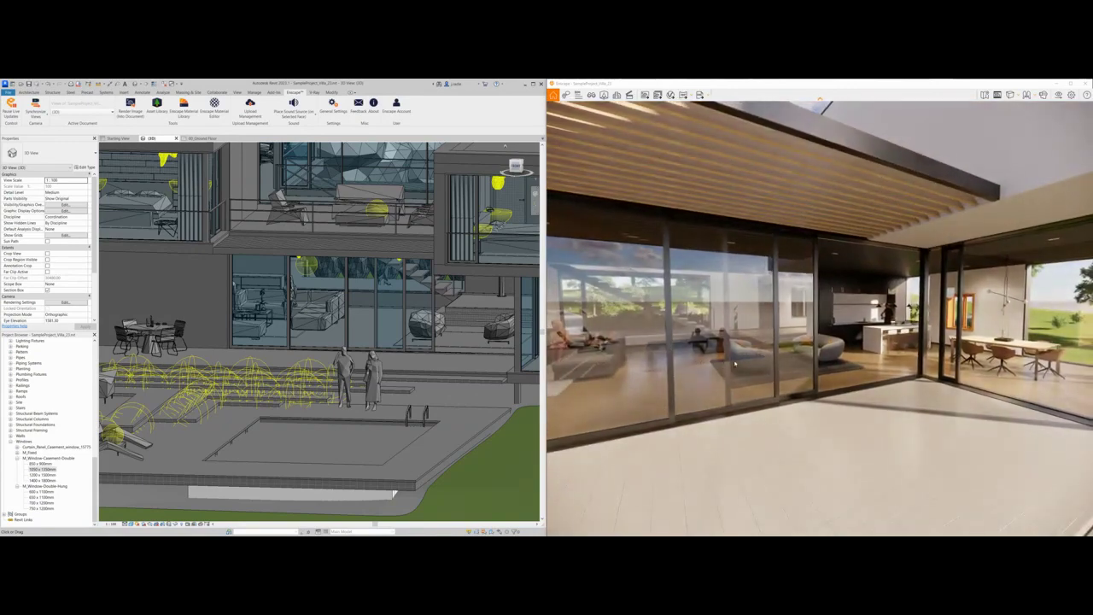
key(2)
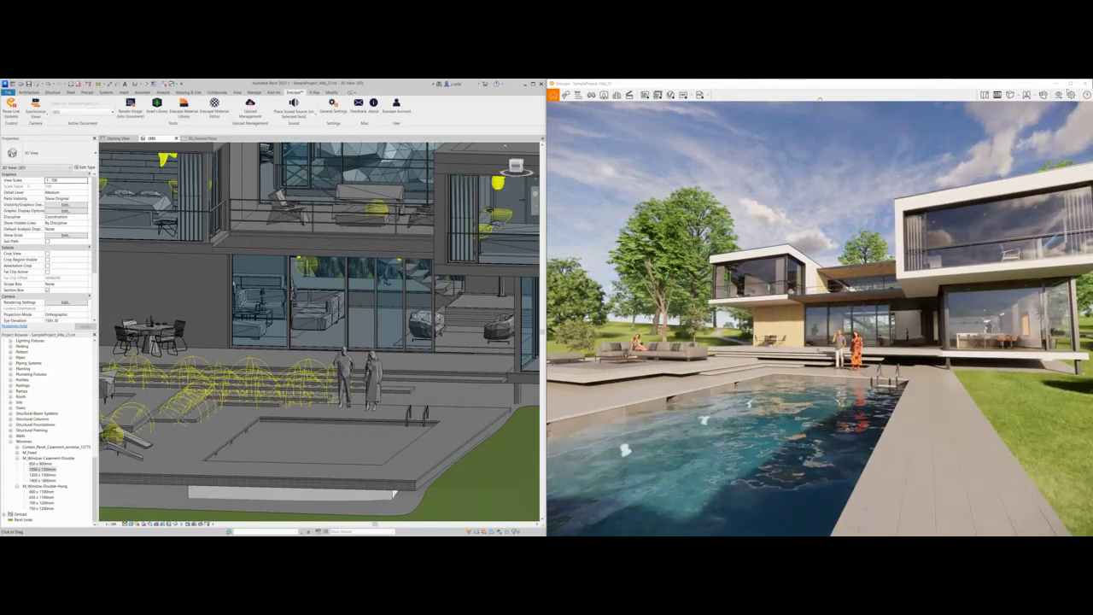
click(1059, 95)
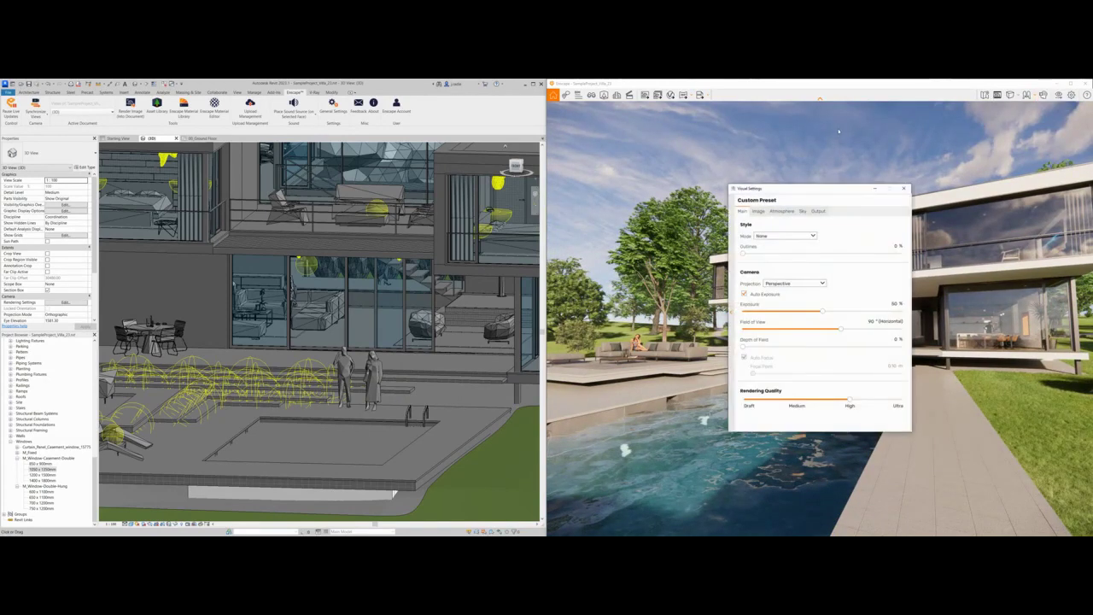
drag(814, 189, 433, 148)
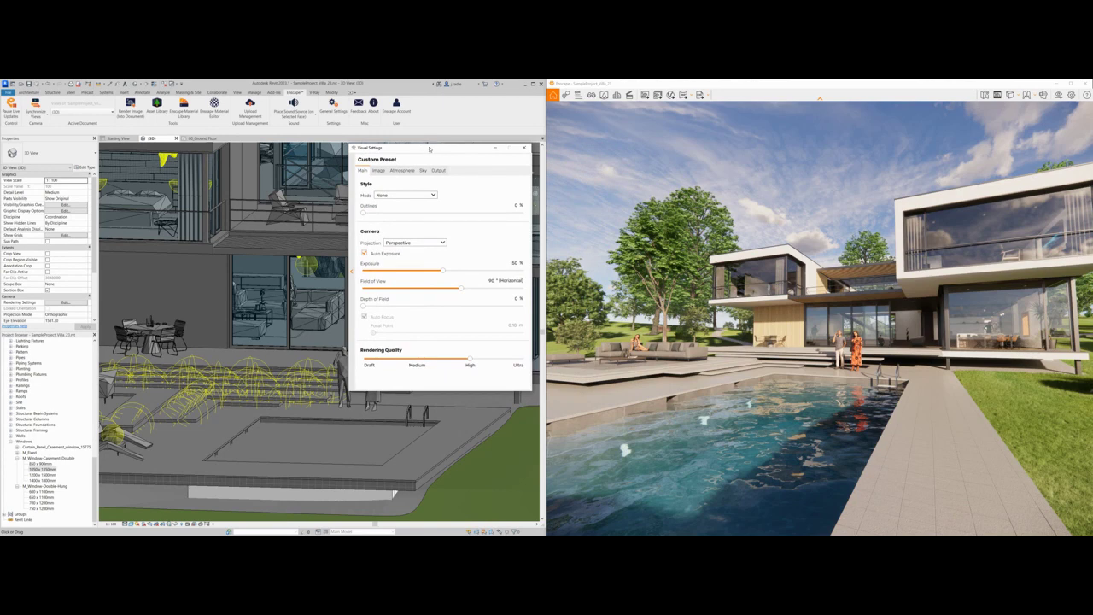
Step: Set the style mode to White, try outlines at 41%, and bring the outlines back to 0%
mouse_move(424, 195)
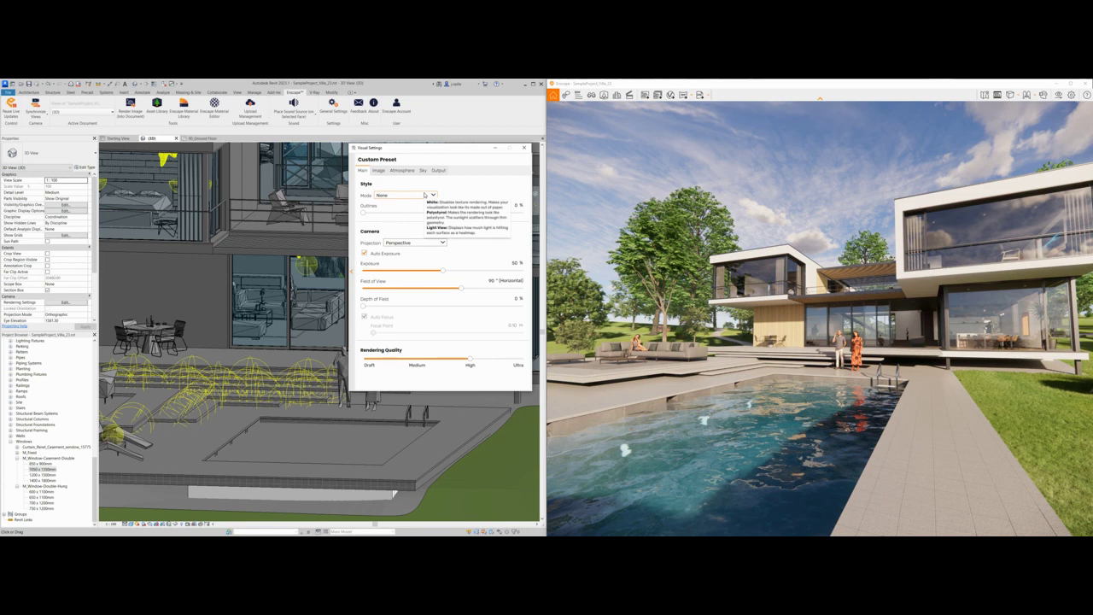
click(425, 196)
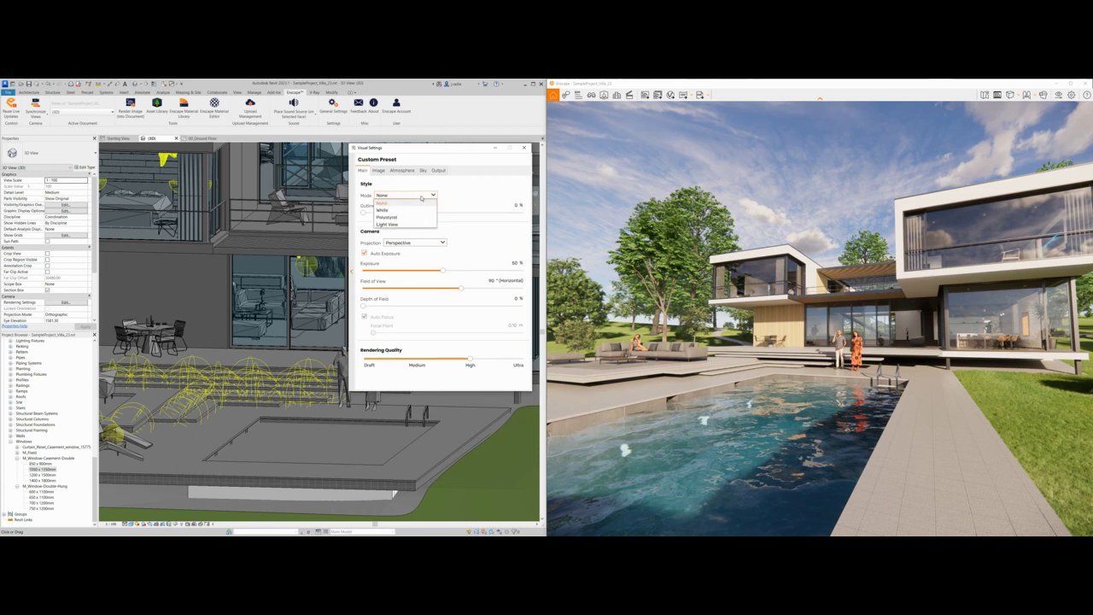
click(415, 210)
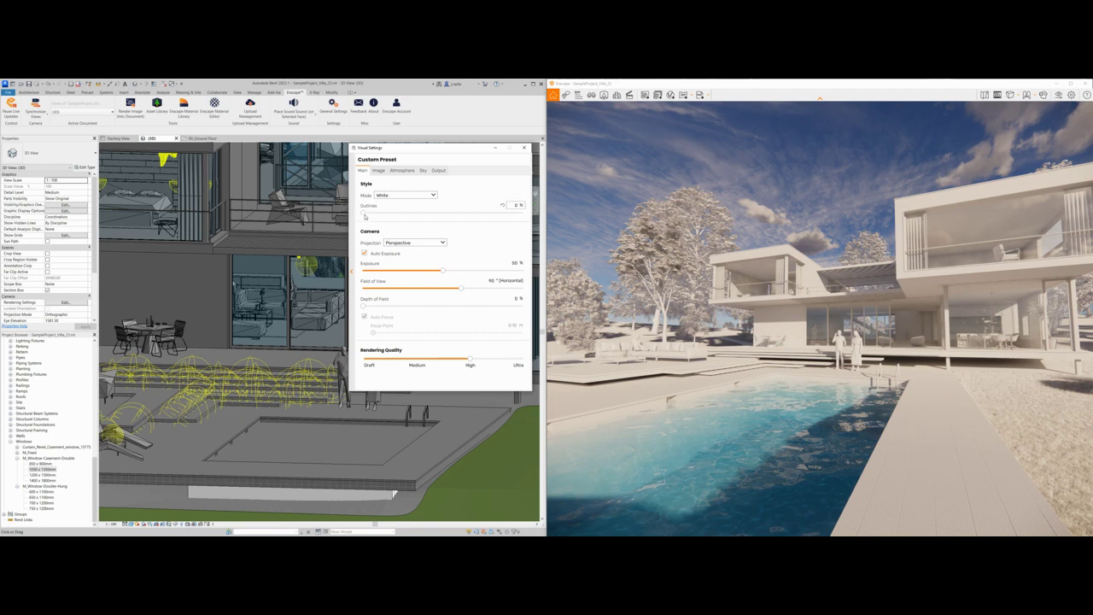
drag(365, 215, 430, 216)
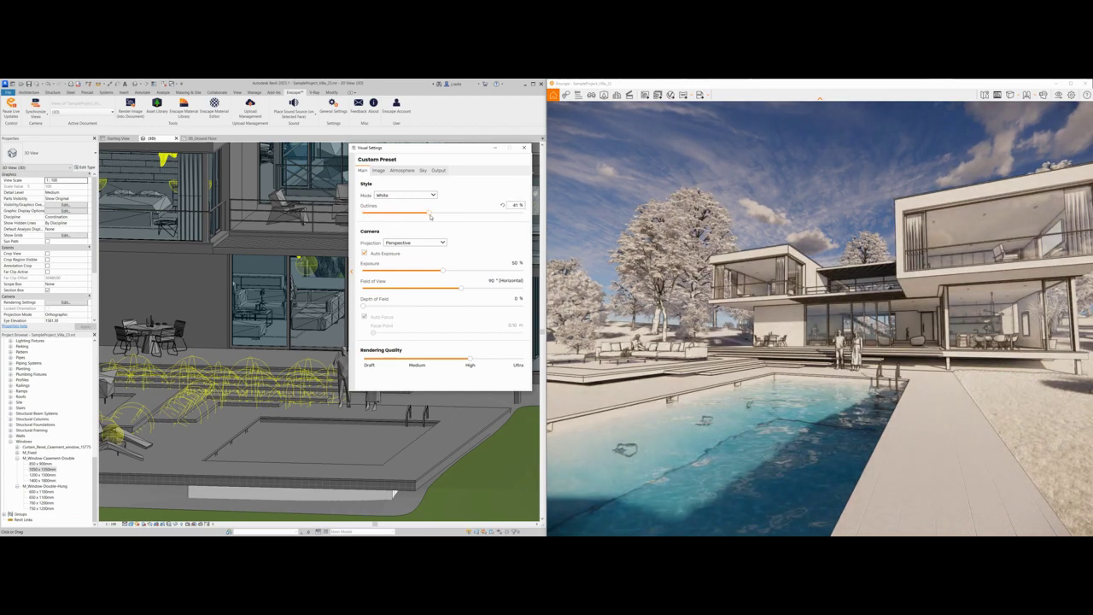
drag(431, 216, 363, 215)
Step: Show the villa's surface lighting in Light View mode, and return the style mode to None
click(405, 195)
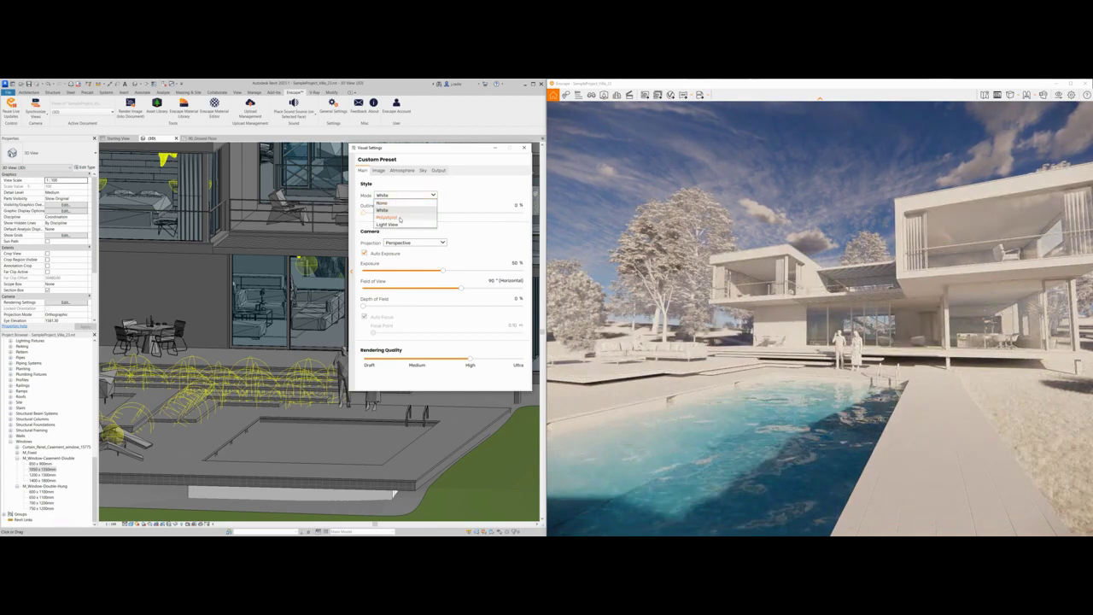
click(397, 224)
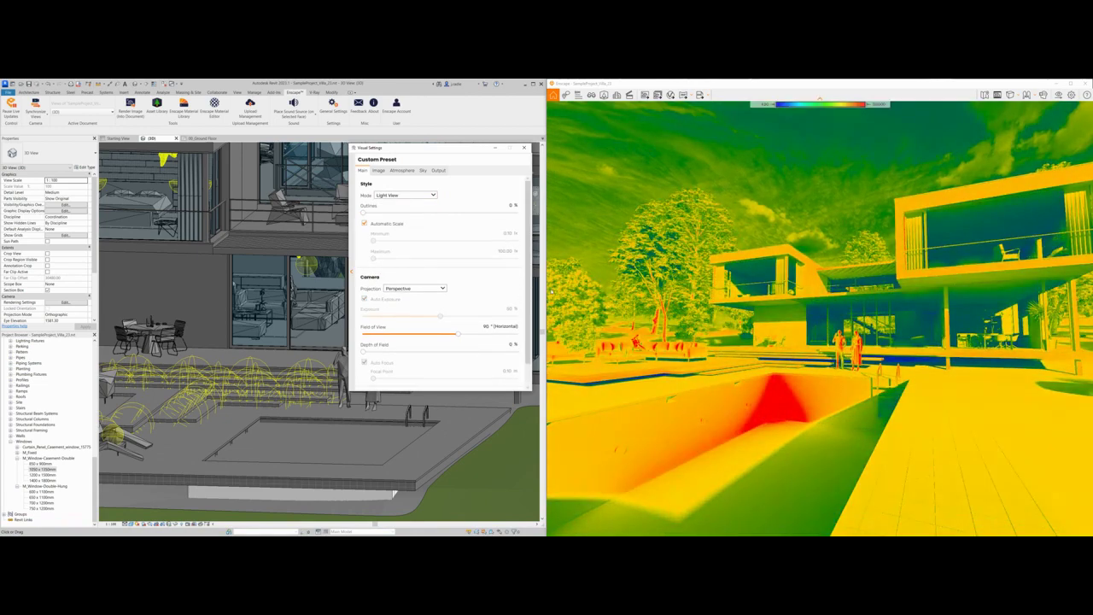
right_drag(720, 282, 733, 291)
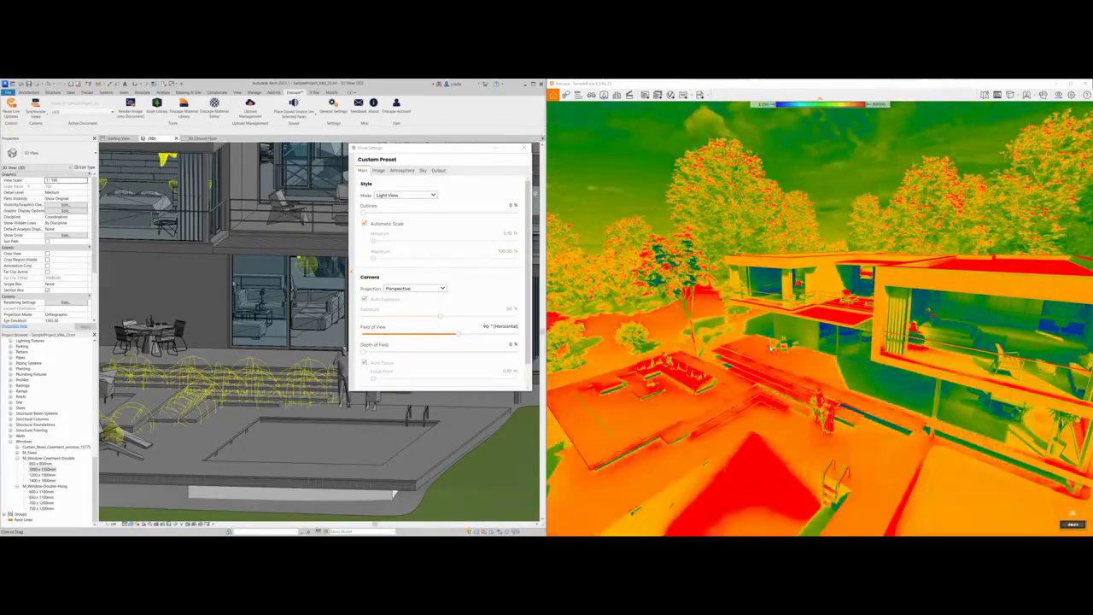
click(405, 195)
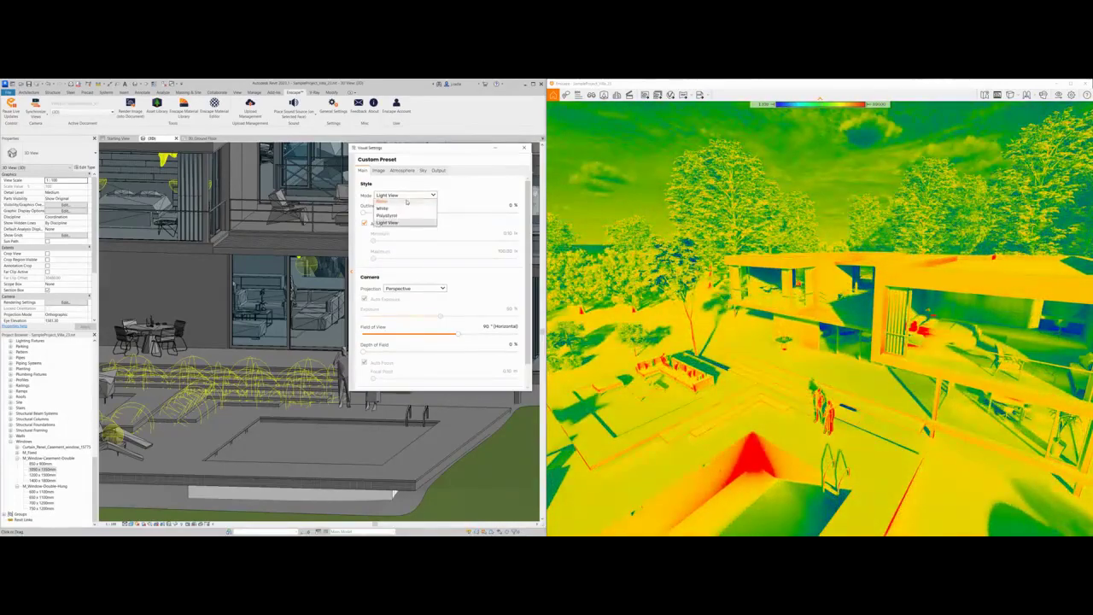
click(388, 201)
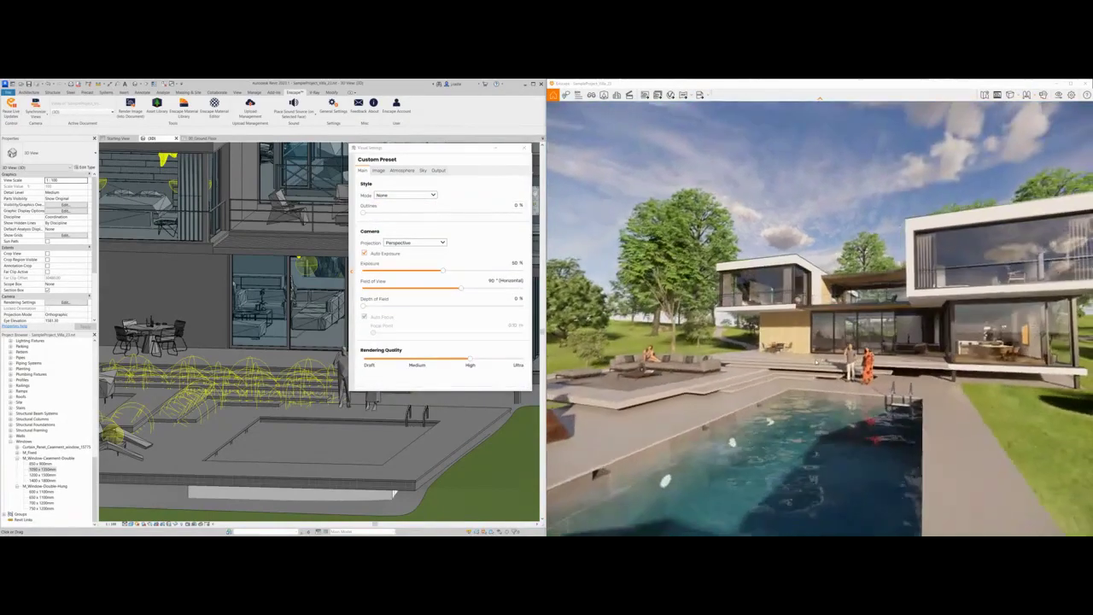
Step: Go through the image and atmosphere settings, and set the sky's cloud density to 60% and cloud variety to 69%
click(377, 171)
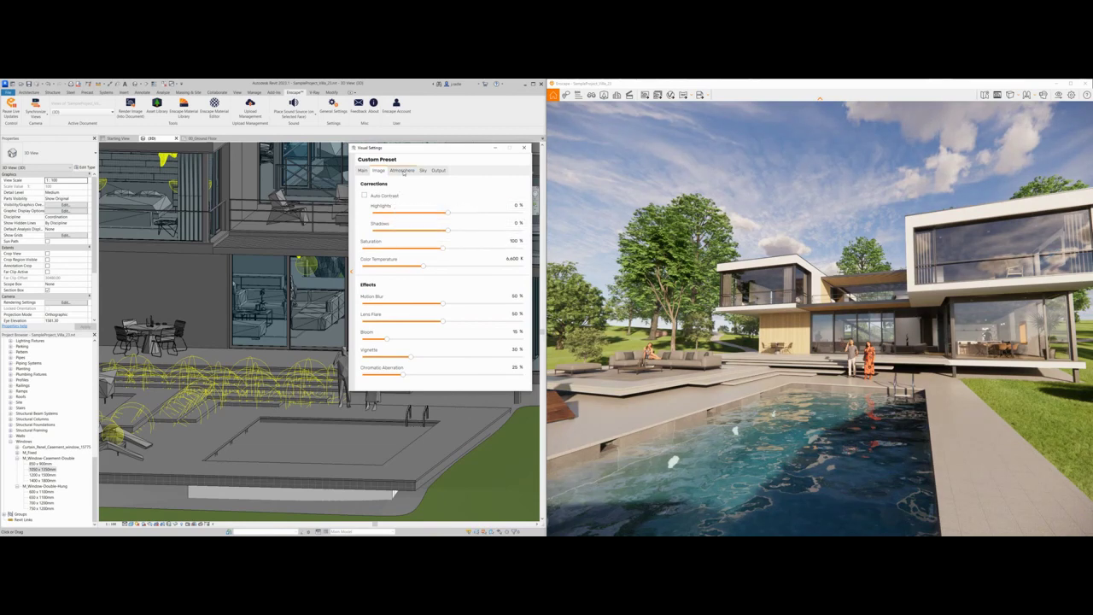
click(403, 171)
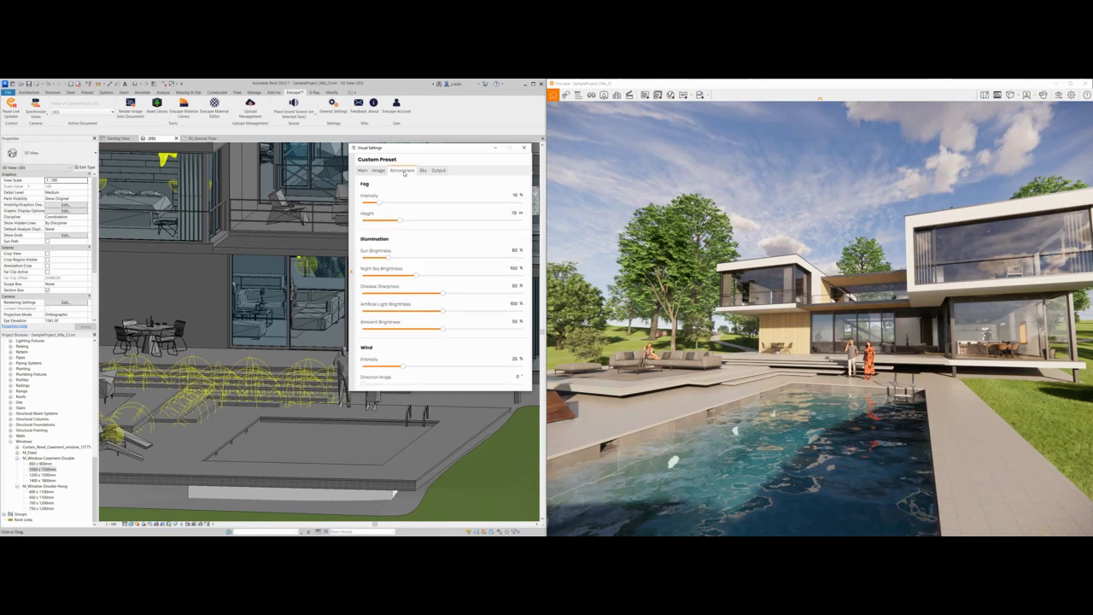
click(423, 170)
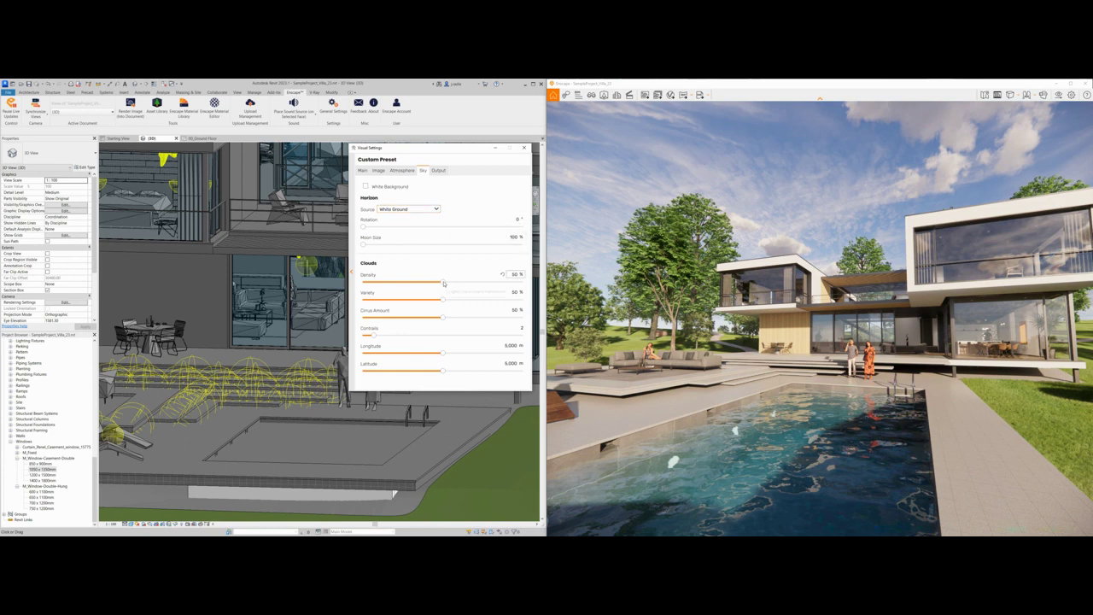
drag(443, 282, 472, 298)
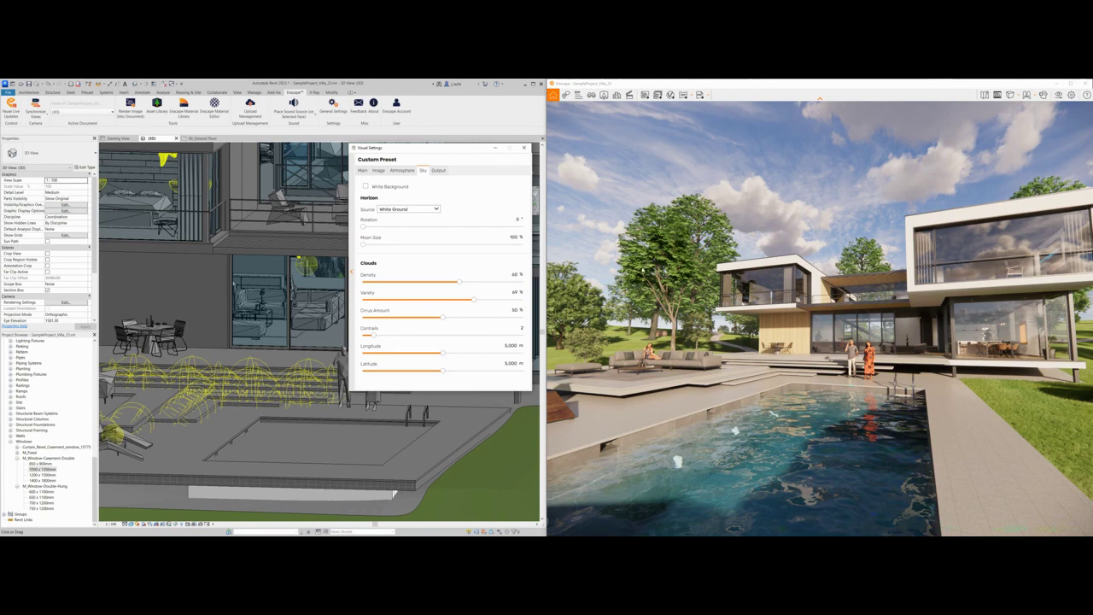
Step: Try the Forest and Mountains presets as the horizon source behind the living room windows
click(424, 209)
click(459, 199)
click(918, 349)
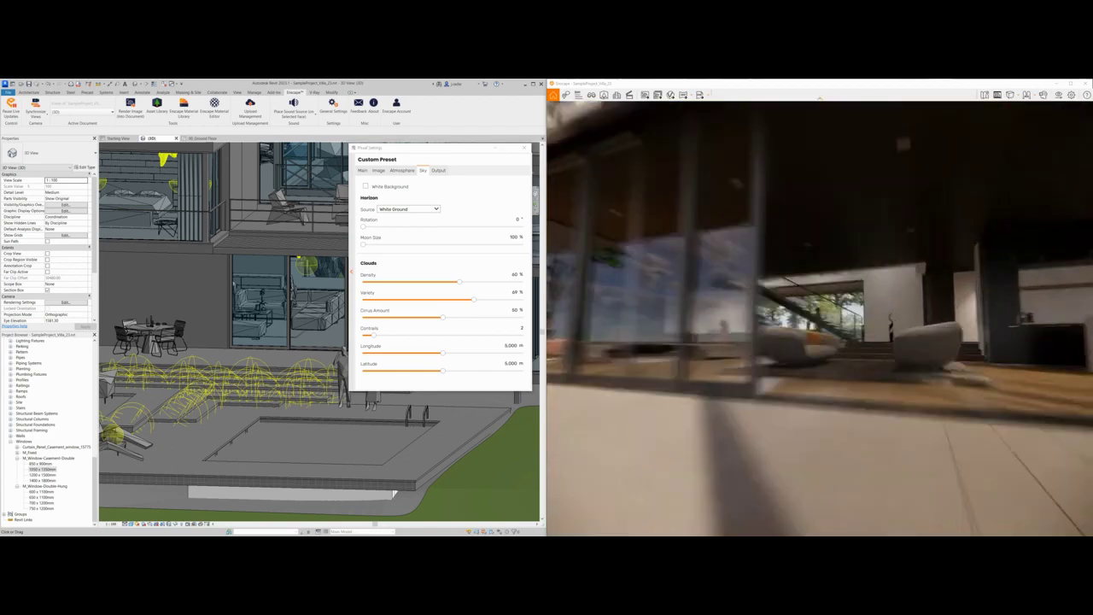
key(s)
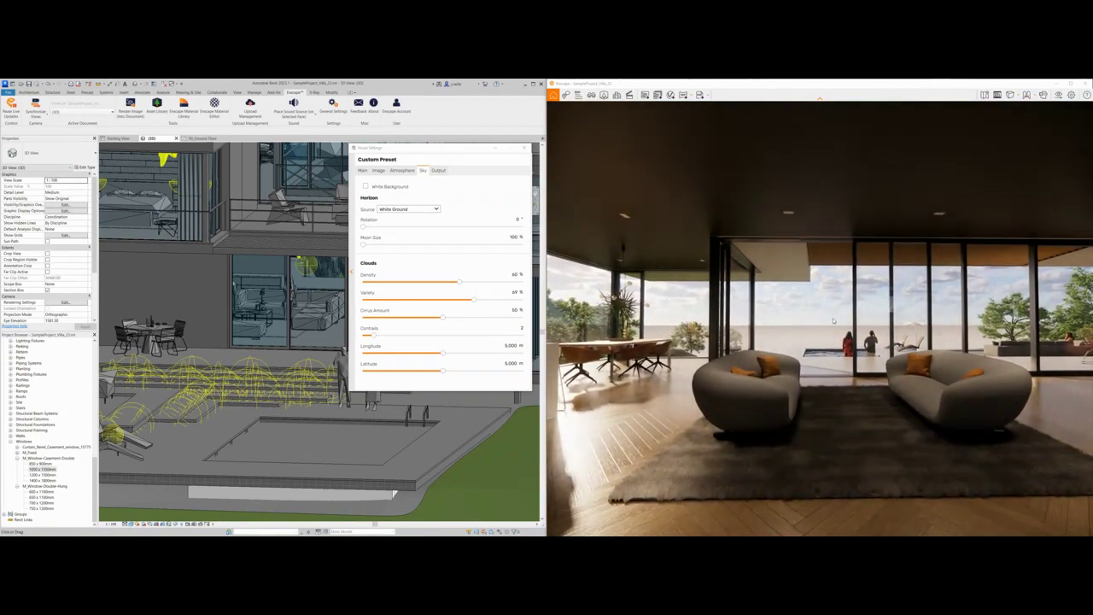
click(436, 209)
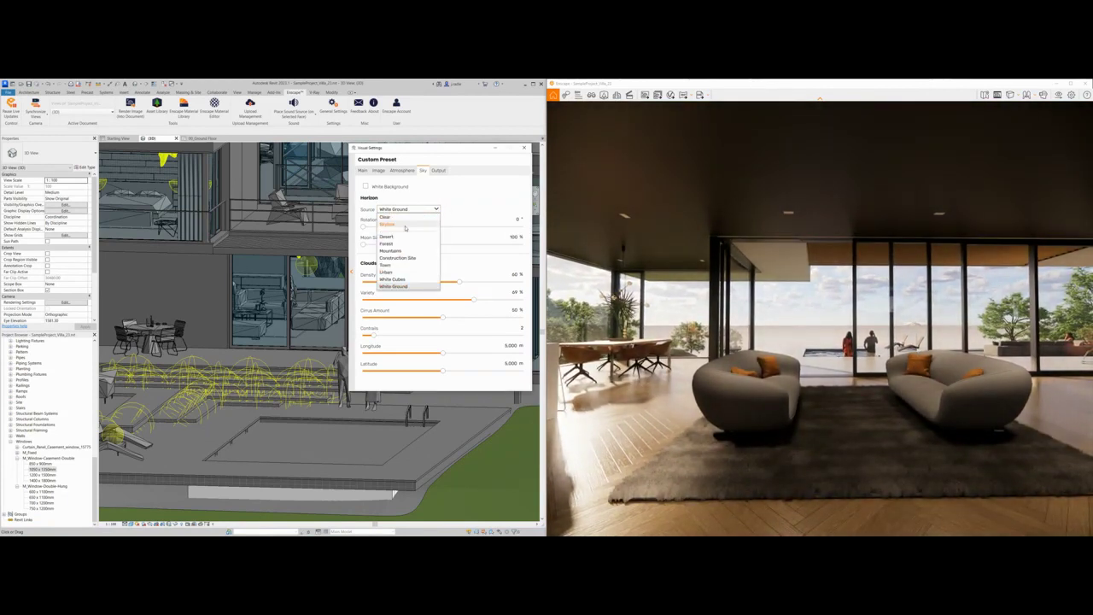
click(405, 238)
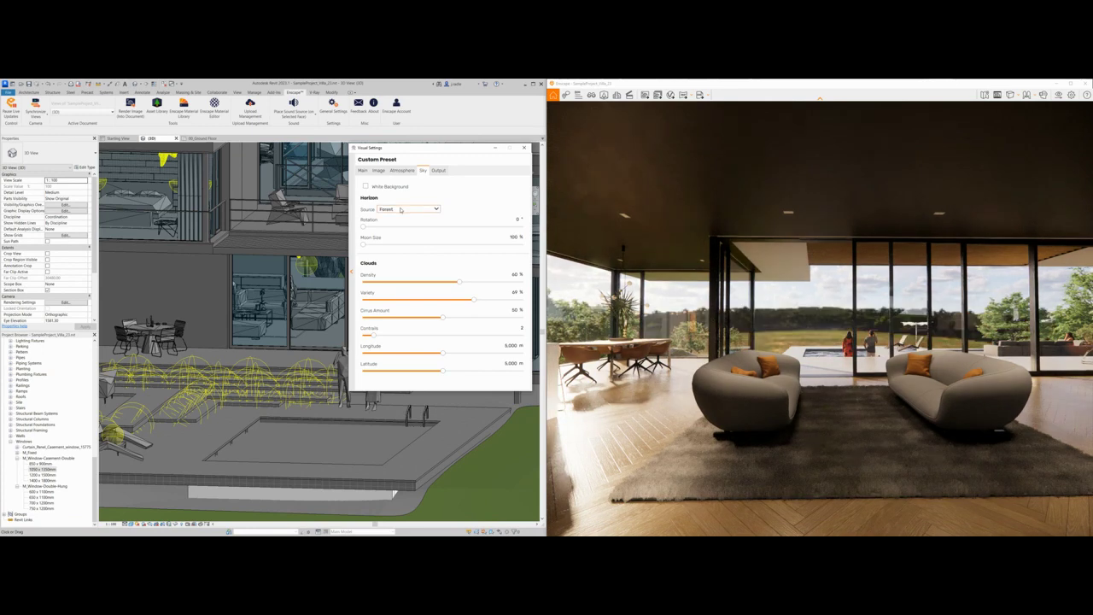
scroll(401, 208, down, 2)
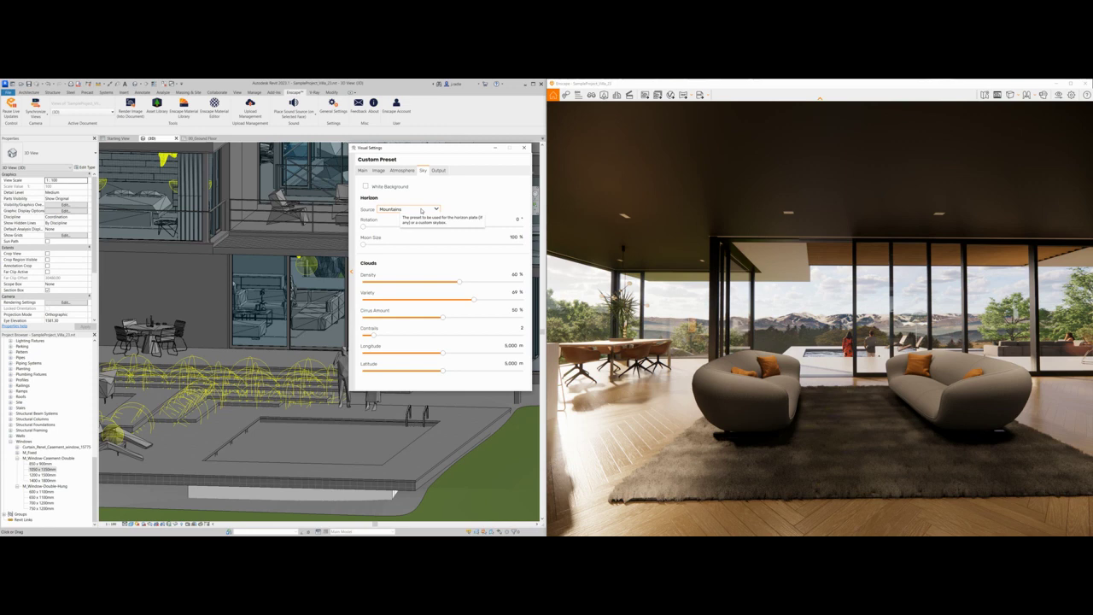
Step: Set the horizon source to Skybox, load the bell_park_pier HDR file from the HDRI folder, and rotate it to 24 degrees
click(421, 211)
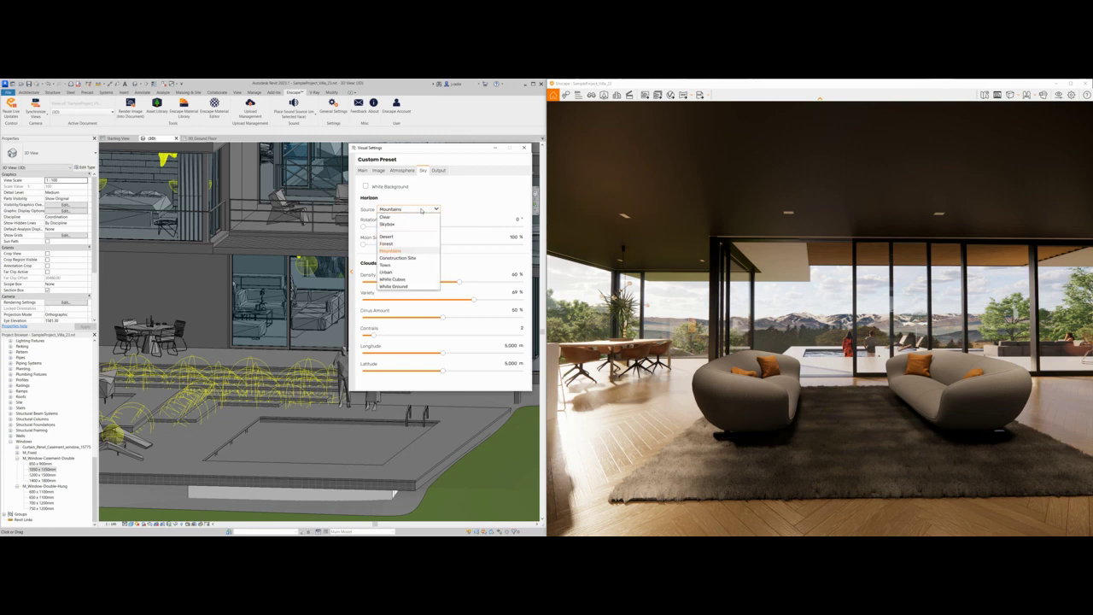
click(391, 224)
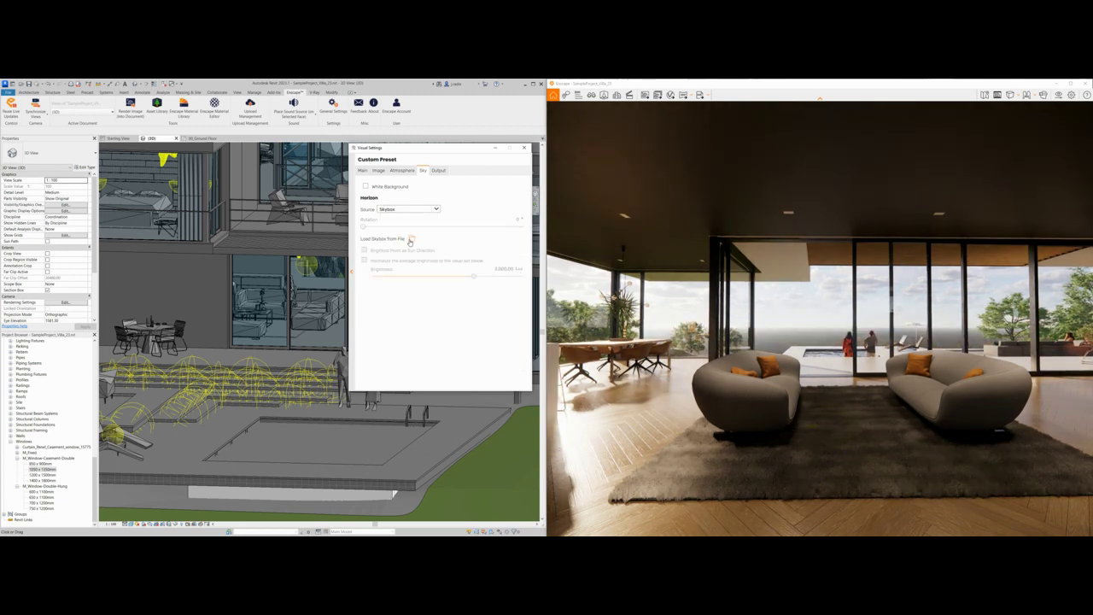
click(411, 239)
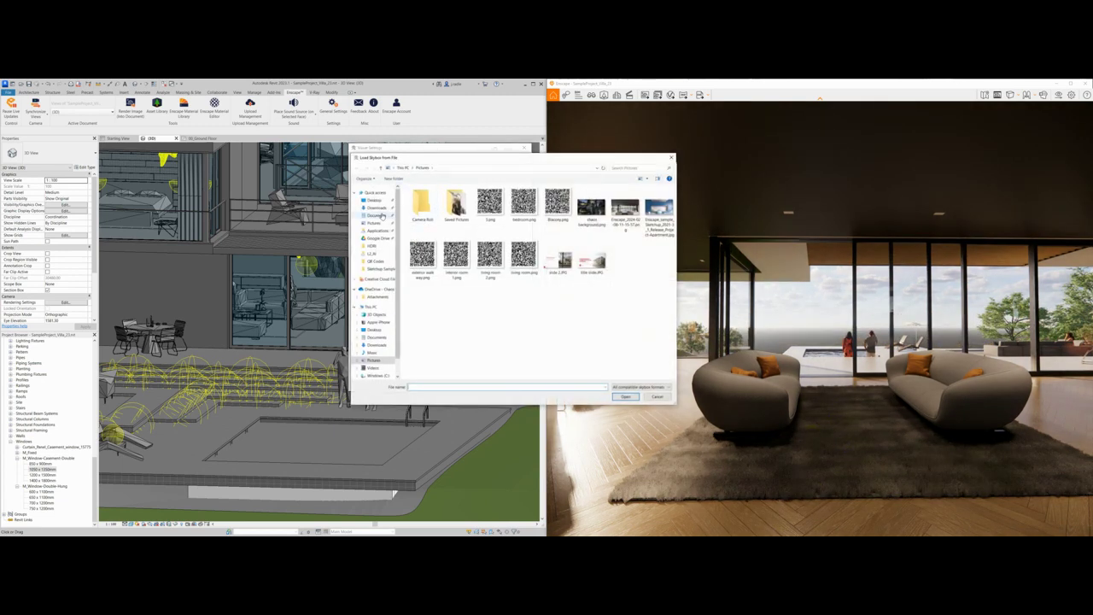
click(373, 247)
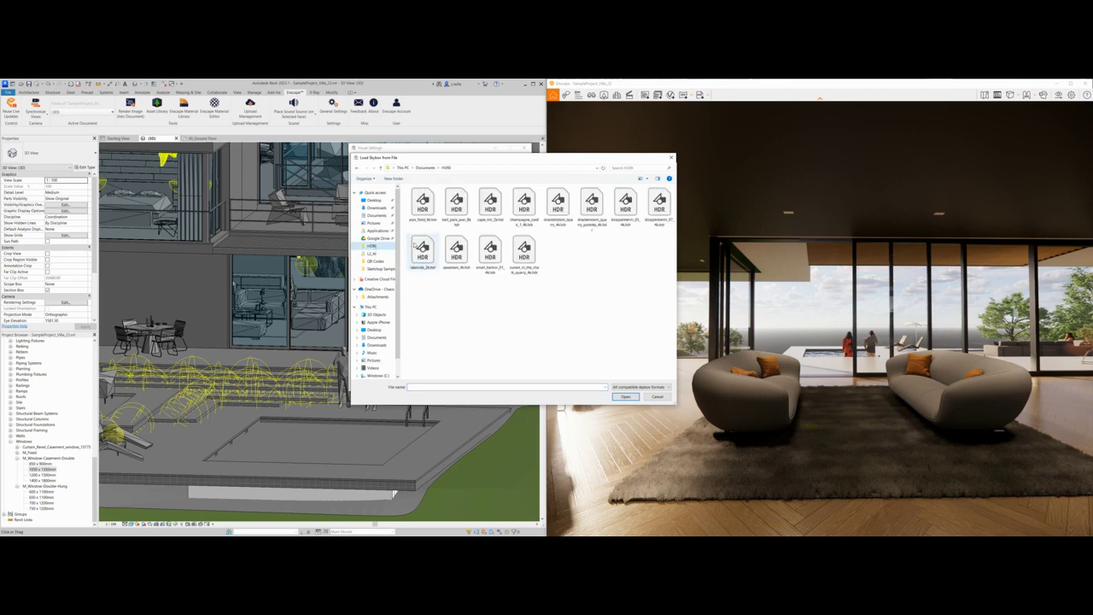
click(462, 215)
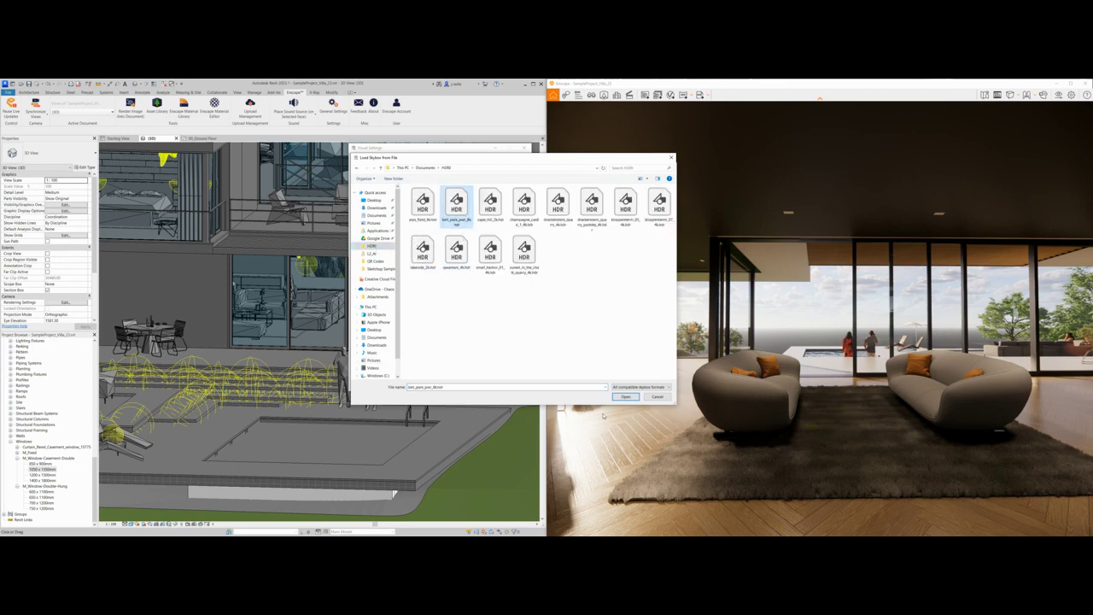
click(633, 400)
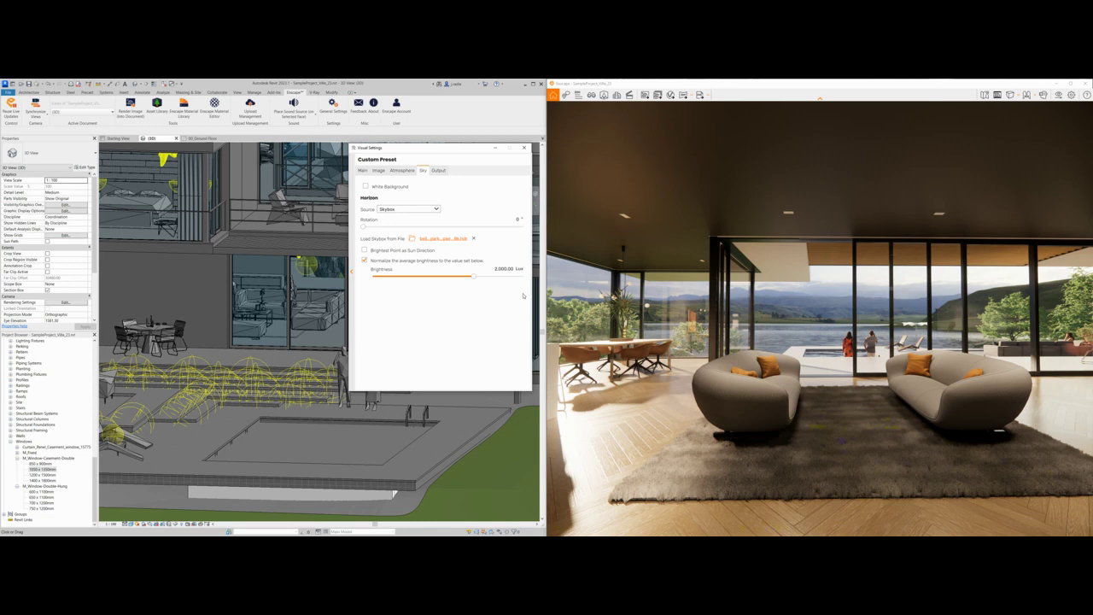
drag(364, 228, 374, 229)
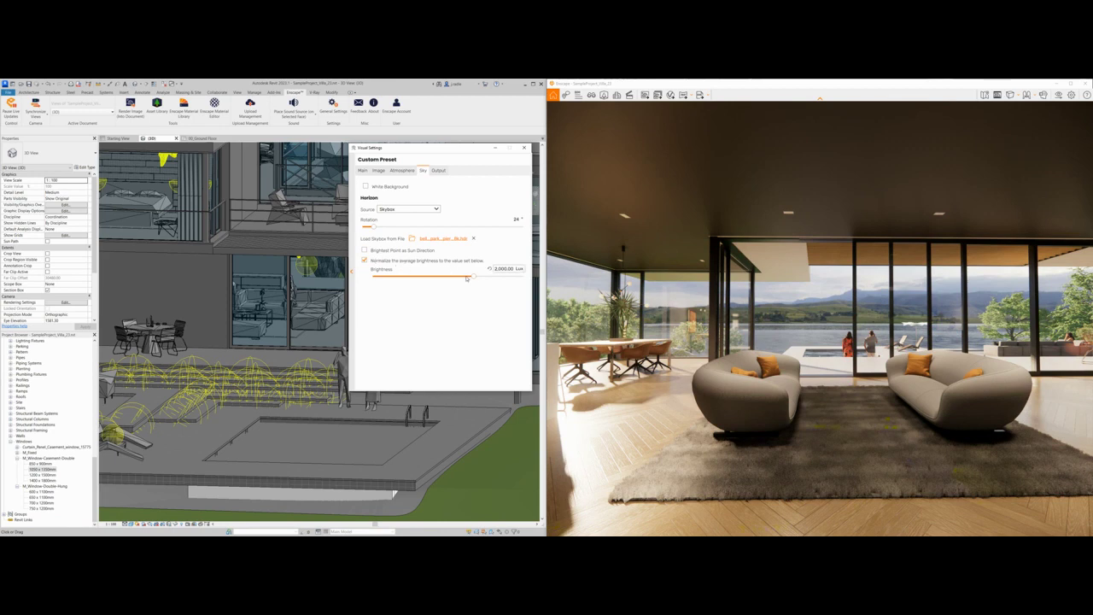
Step: Raise the skybox brightness to about 6,657 lux, use its brightest point as the sun direction, and rotate it to 25 degrees
drag(473, 278, 485, 278)
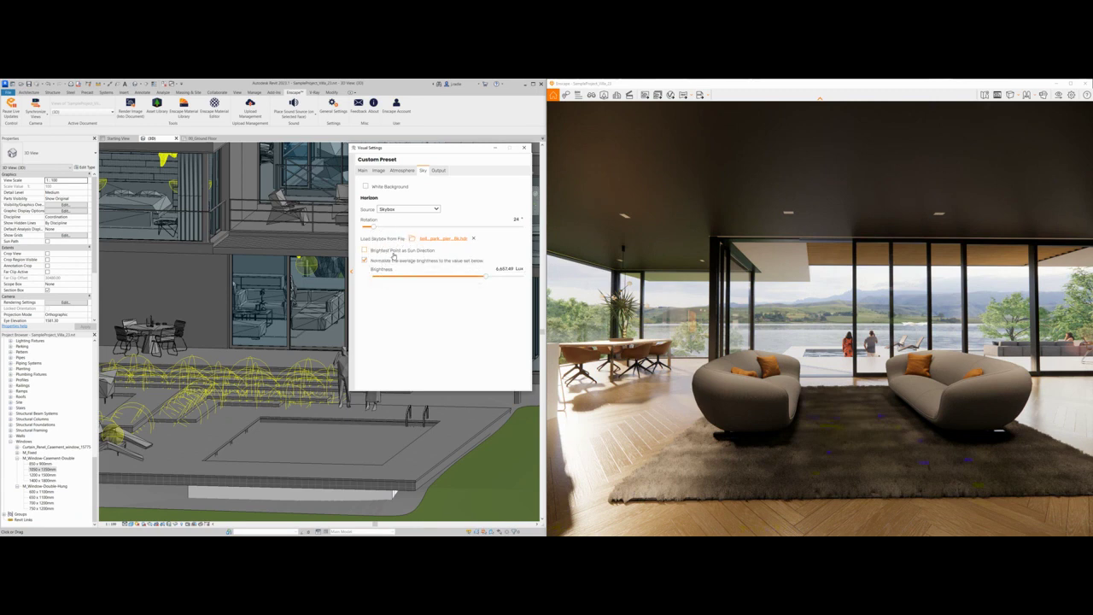
click(393, 253)
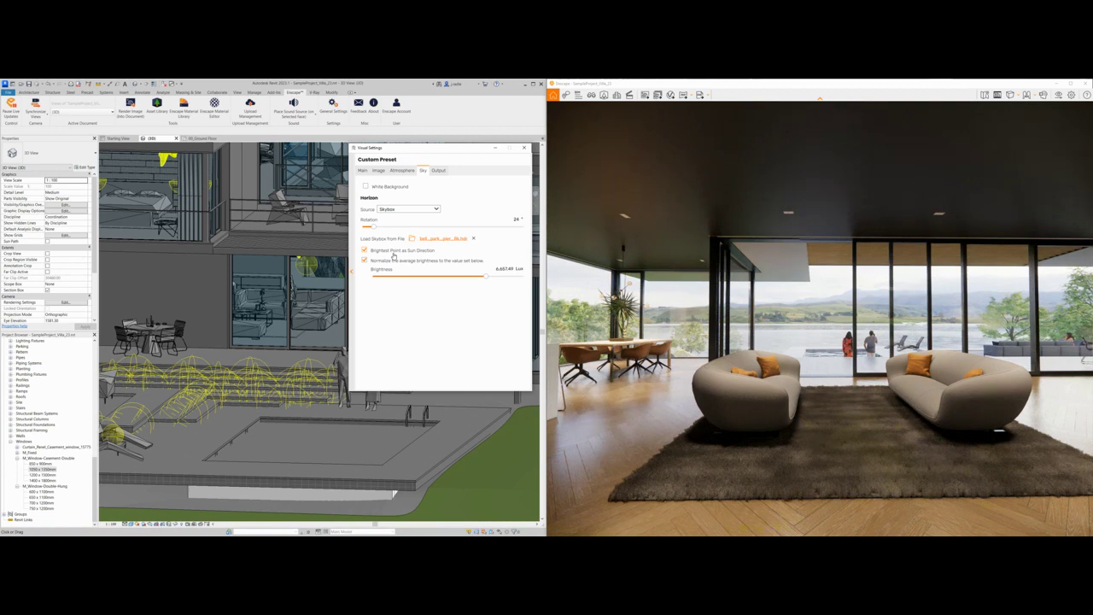
drag(369, 227, 373, 229)
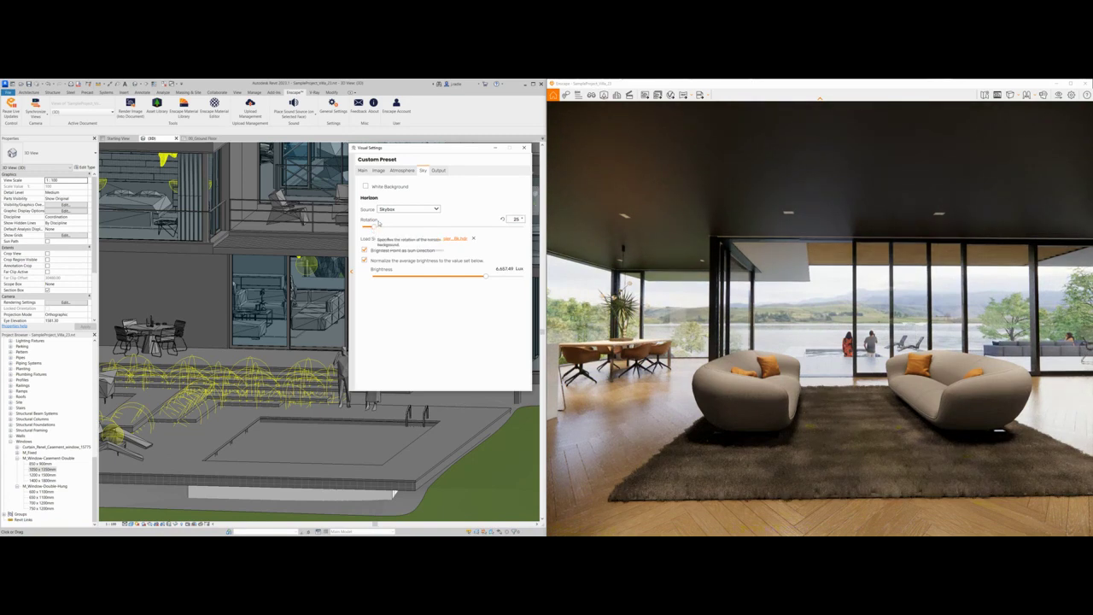
Step: Try the Custom output resolution, set it back to Full HD, and show the safe frame in the render window
click(438, 170)
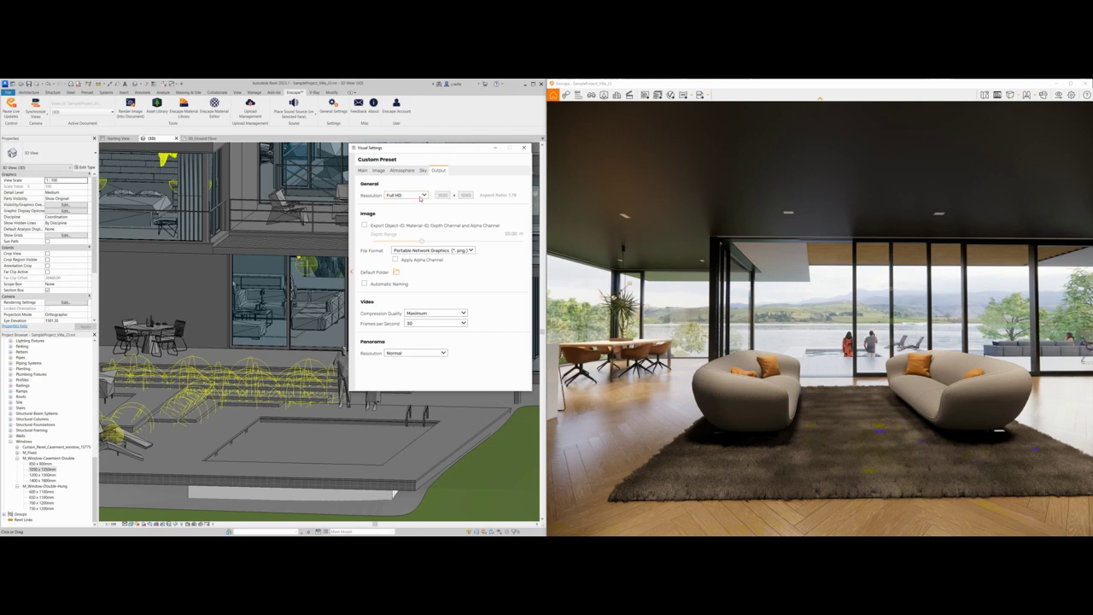
click(420, 196)
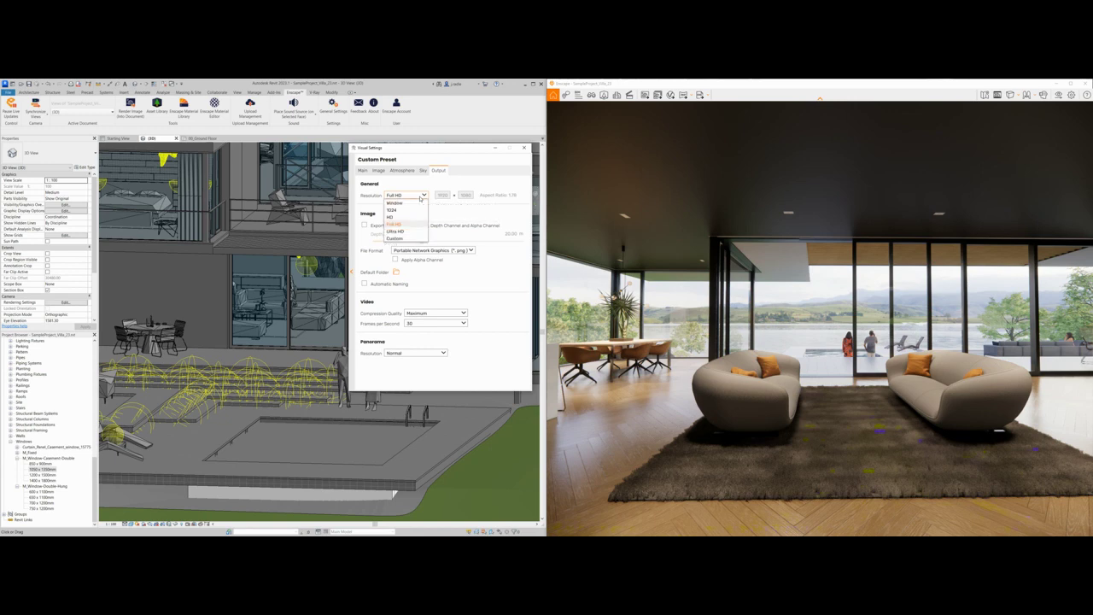
click(406, 239)
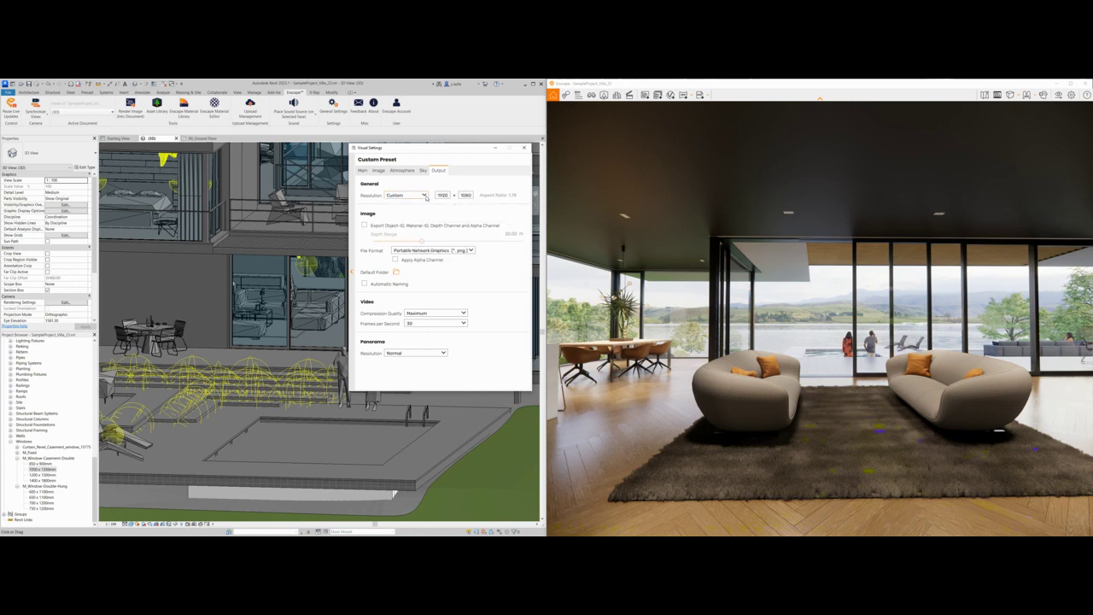
click(423, 195)
click(394, 223)
click(997, 96)
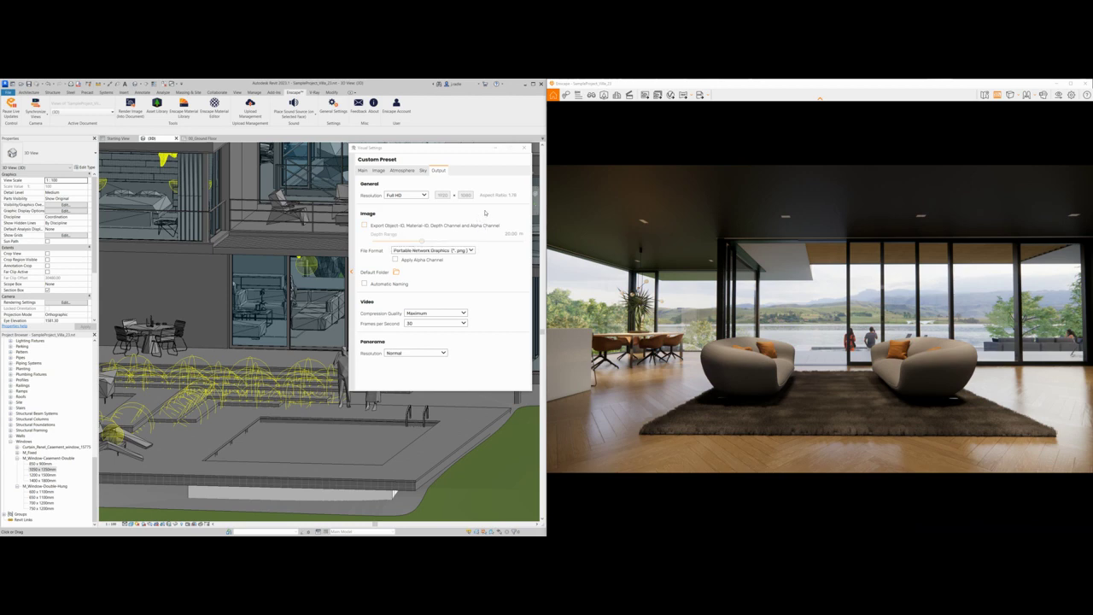
click(524, 148)
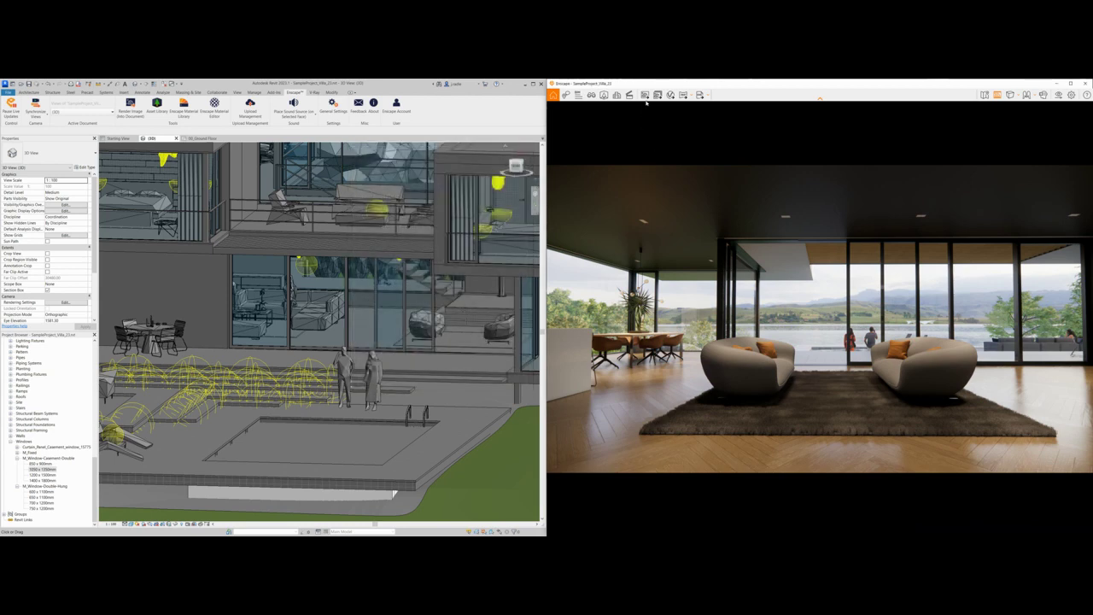
Step: Save a PNG screenshot of the living room view in the Pictures folder
click(646, 99)
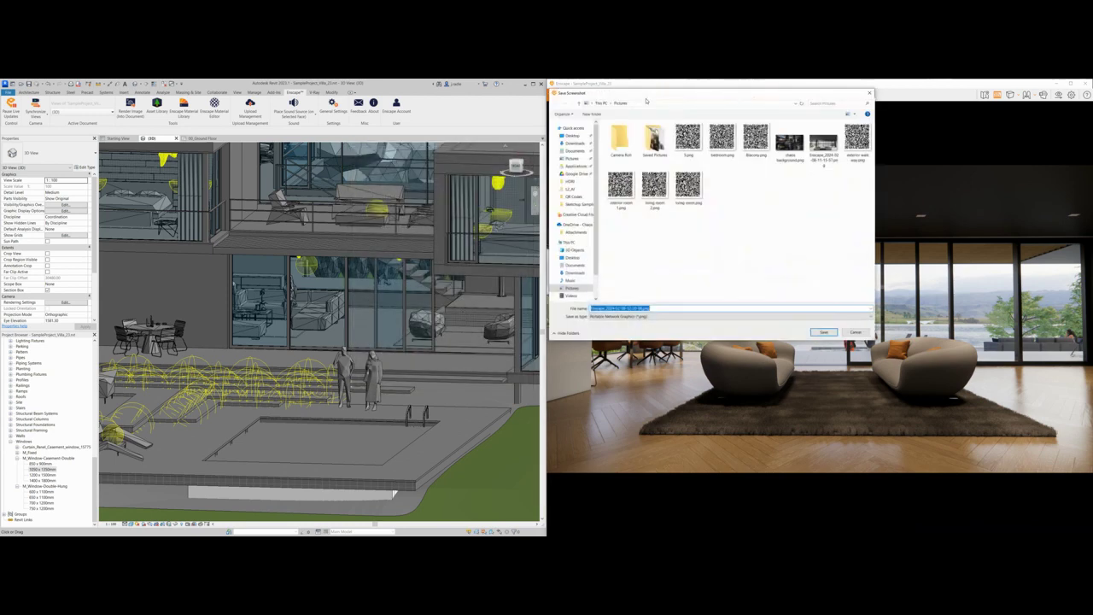
key(Return)
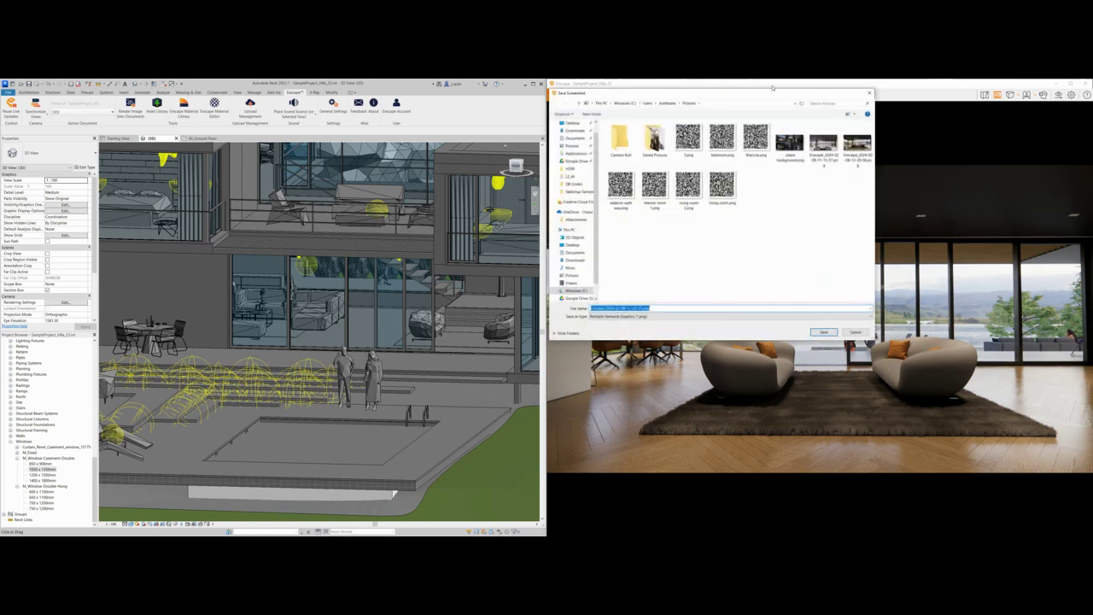
click(869, 93)
Step: Look over the batch rendering view list, and close the living room QR code image
click(657, 95)
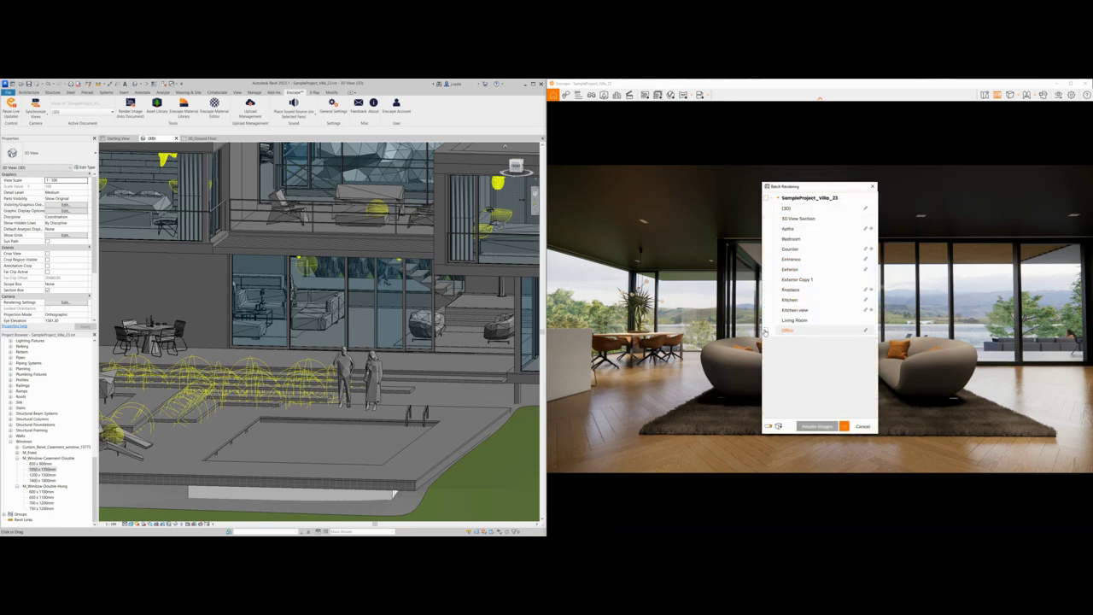
click(871, 186)
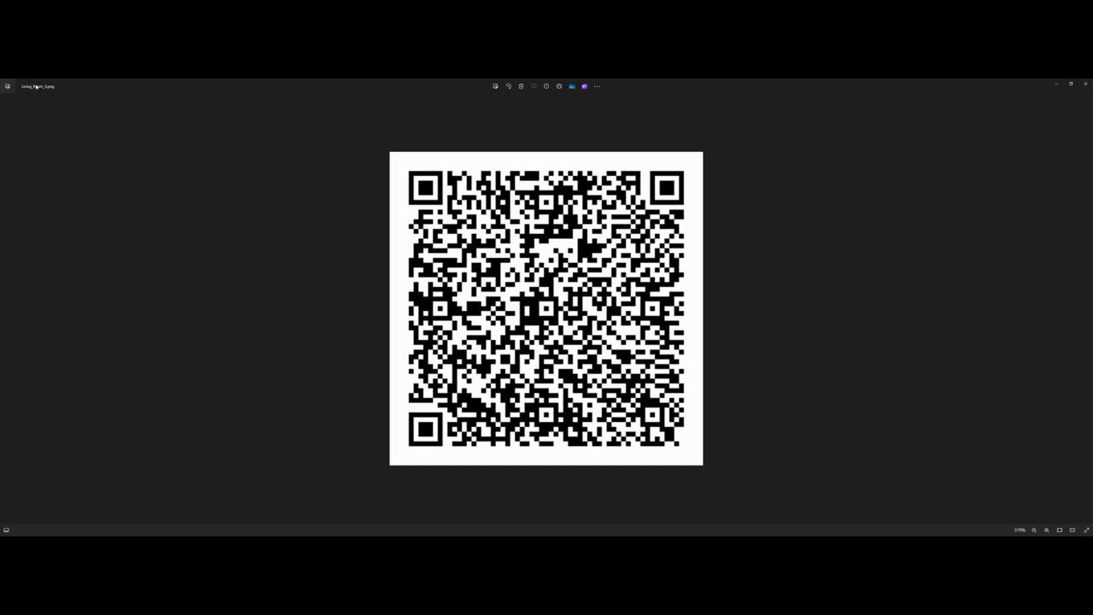
click(1086, 85)
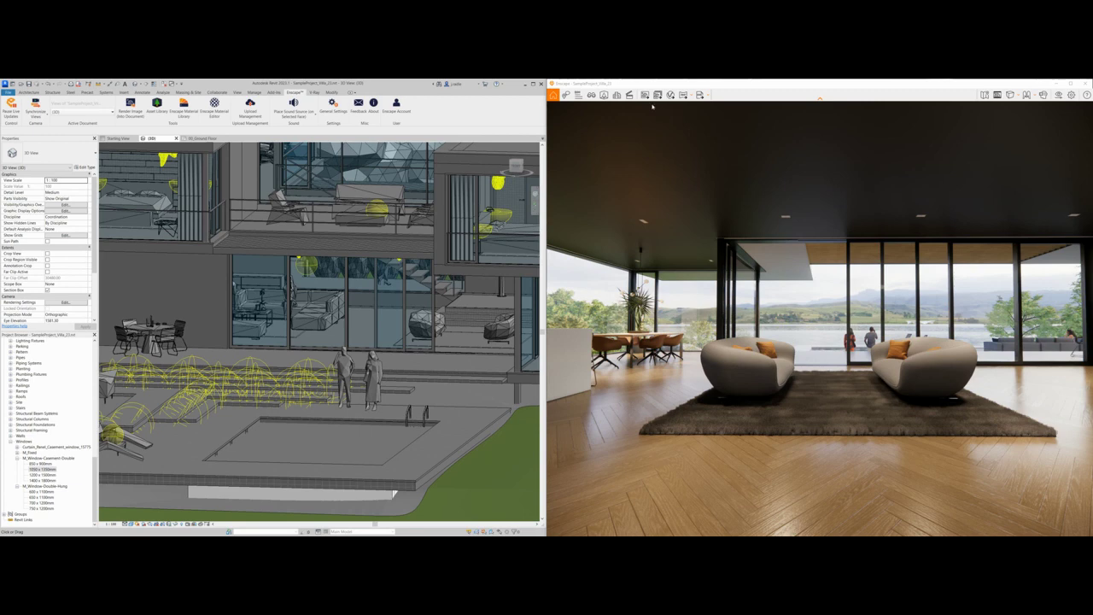
Step: Start a video path with a keyframe in the living room and a second one at the open glass door
click(630, 95)
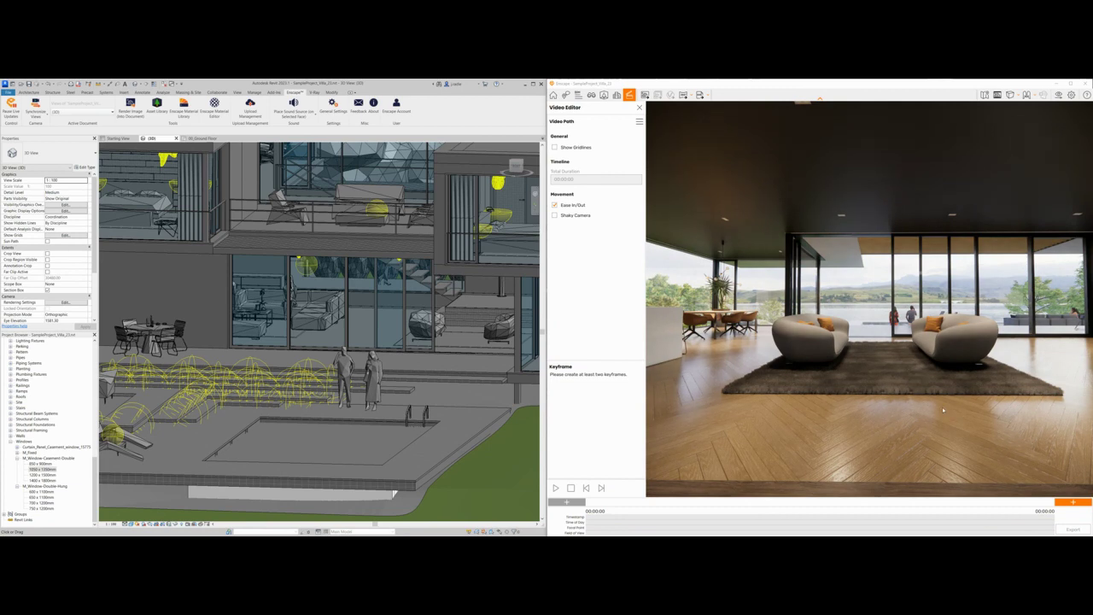
click(1062, 501)
key(w)
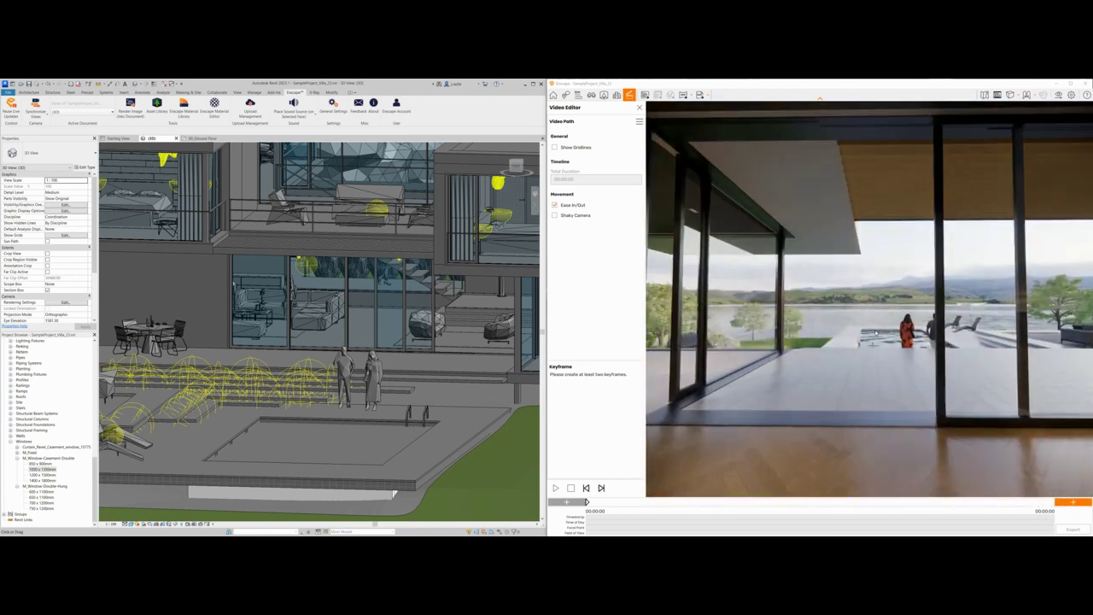
key(k)
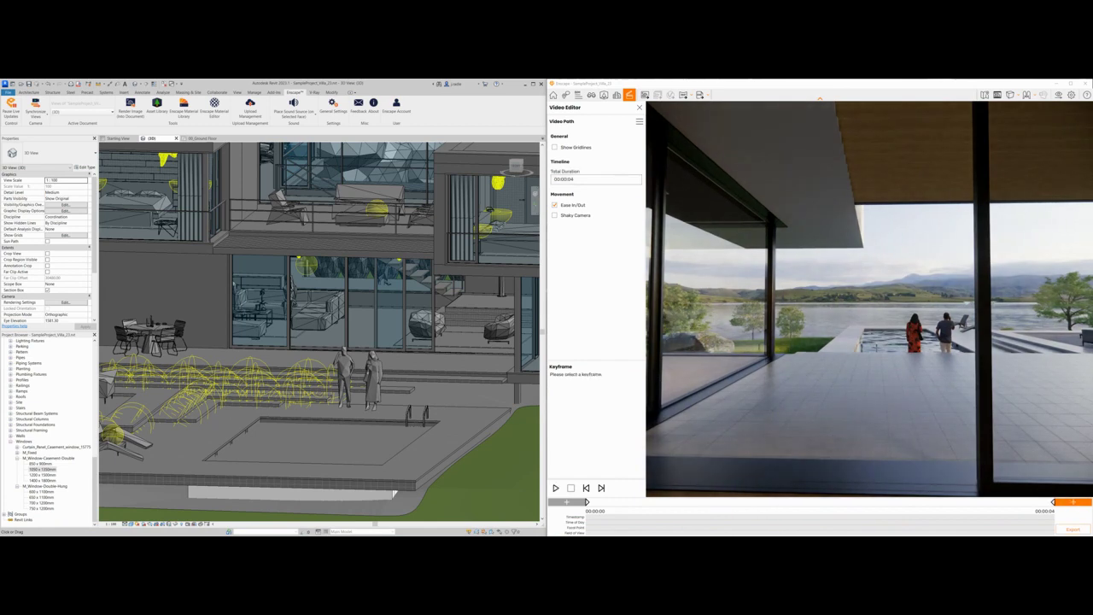
Step: Add a third video keyframe outside on the terrace facing the pool, and preview the camera path
key(w)
key(w)
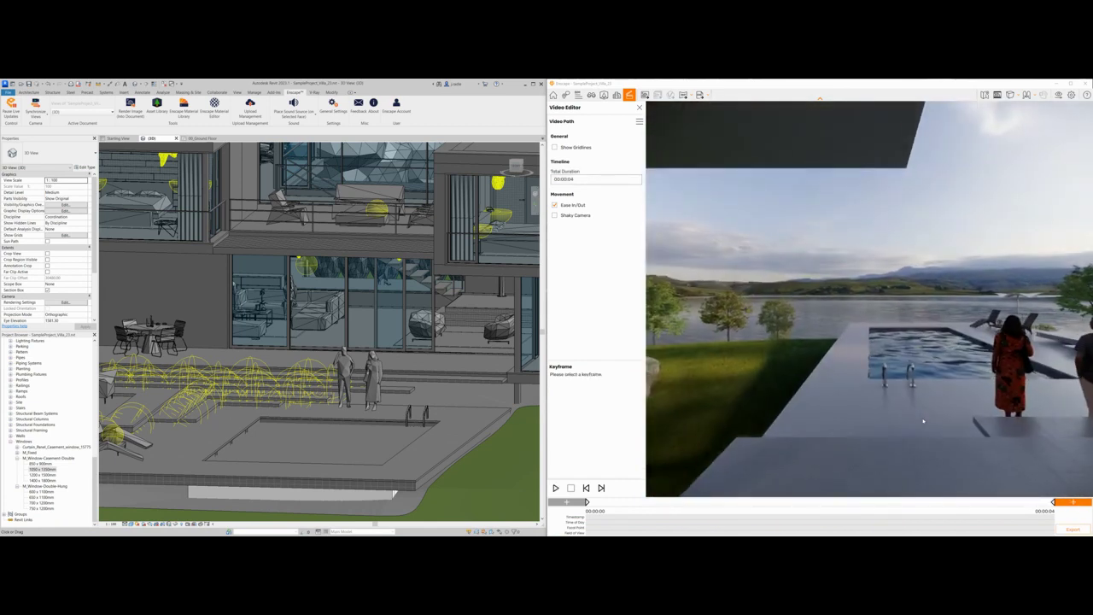
key(k)
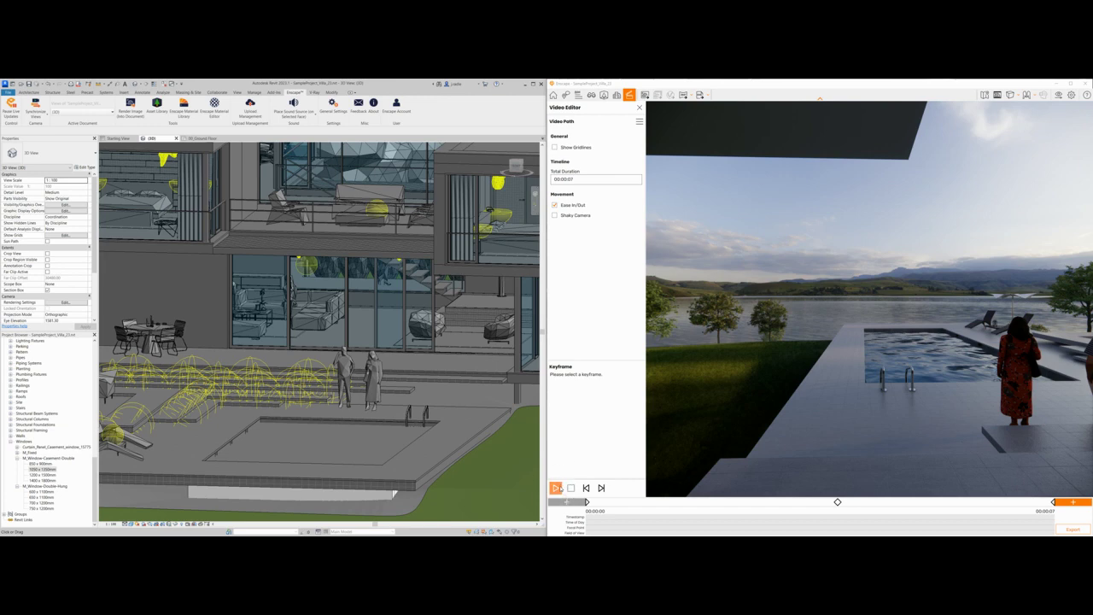
click(557, 488)
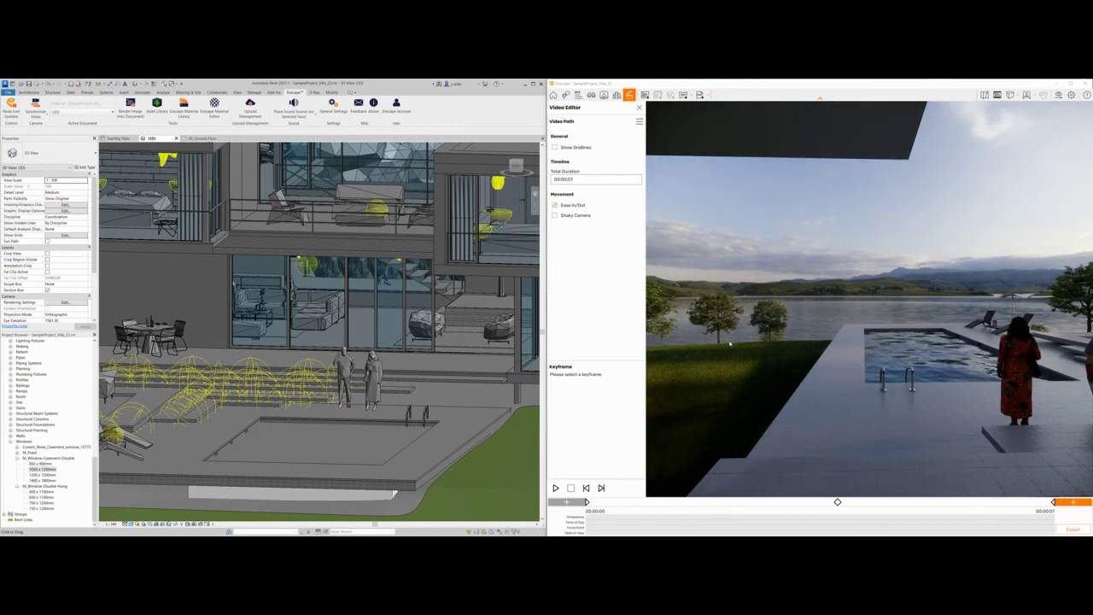
Step: Check the video export's resolution options, keeping Full HD, and leave the export settings
click(1071, 528)
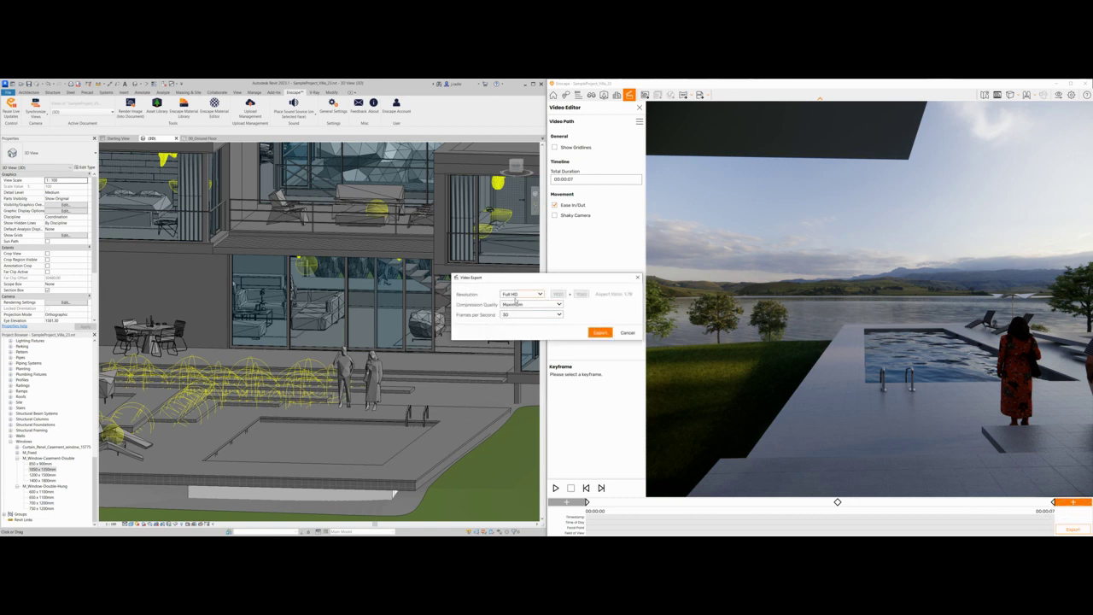
click(537, 294)
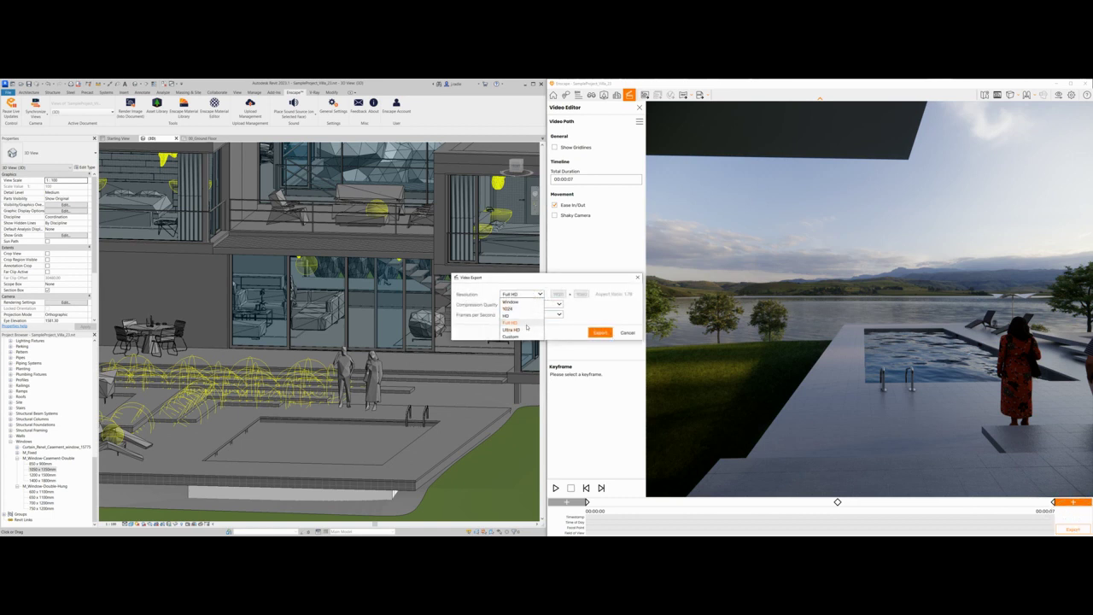
click(597, 330)
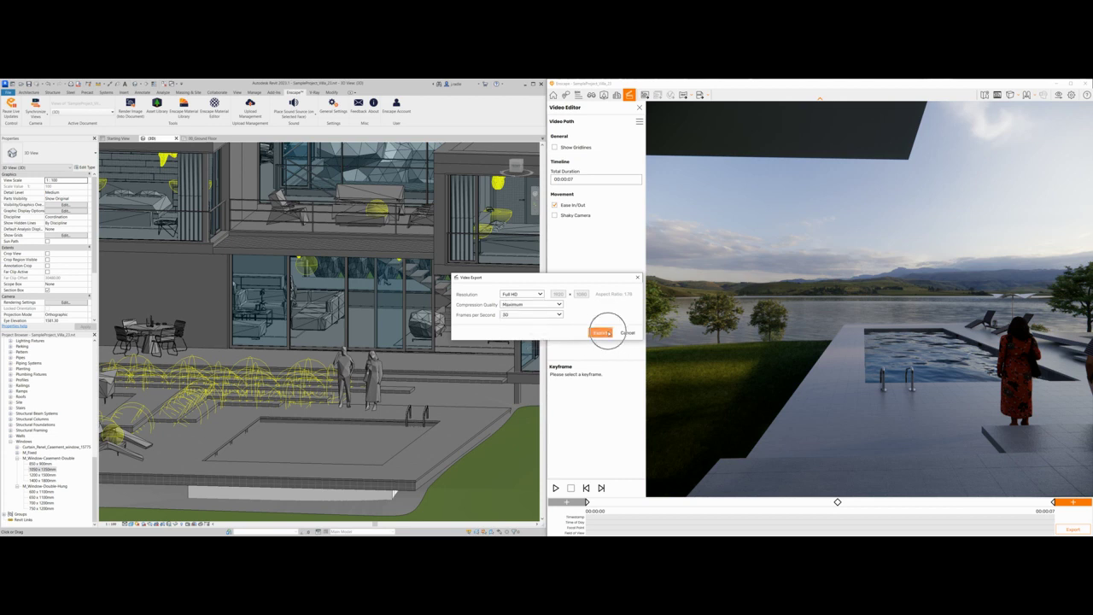
click(636, 277)
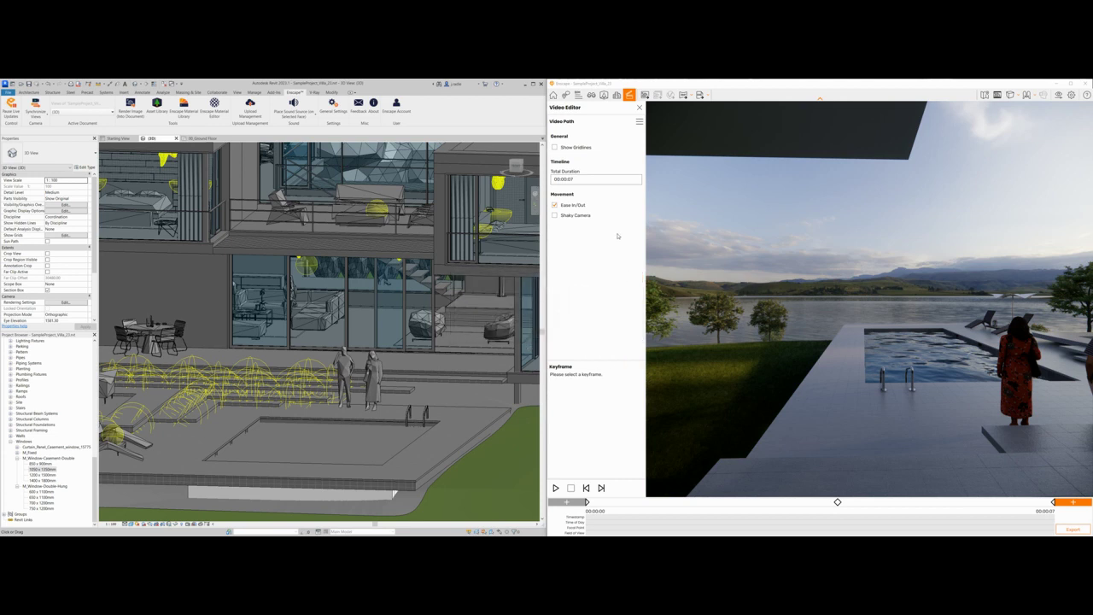
Step: Check the options for creating, saving and loading a video path, and close the Video Editor
click(638, 123)
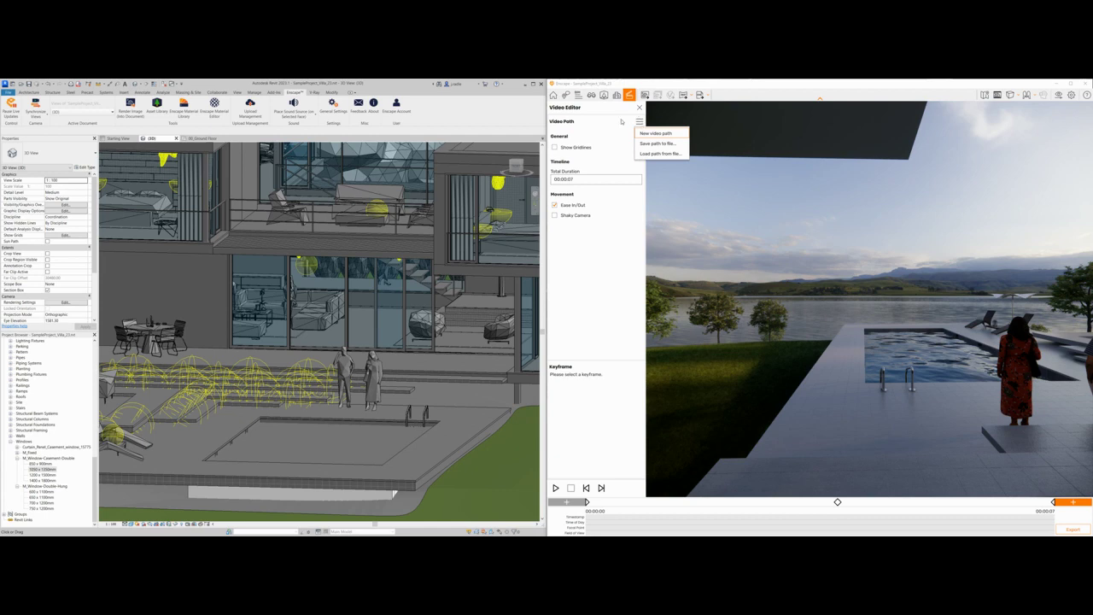
click(639, 122)
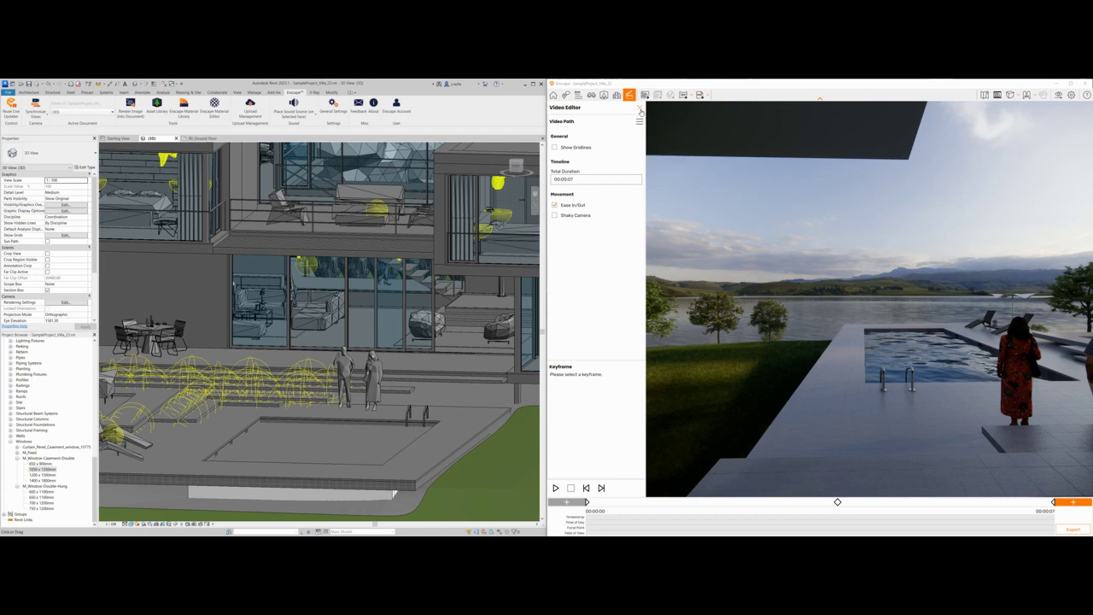
click(640, 108)
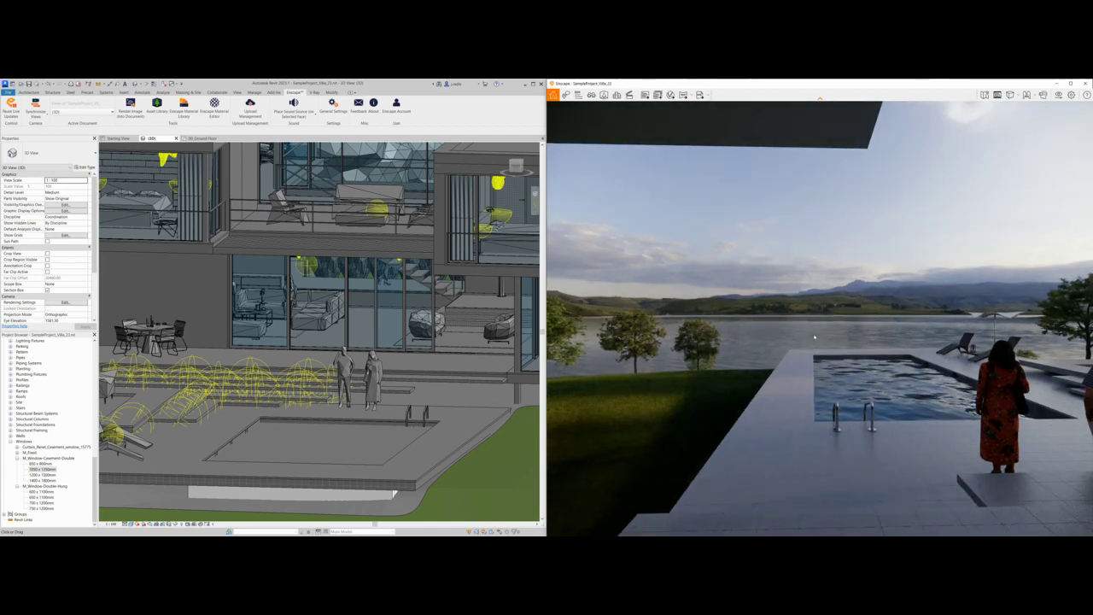
Step: View the Exe Standalone and Web Standalone export options
click(700, 95)
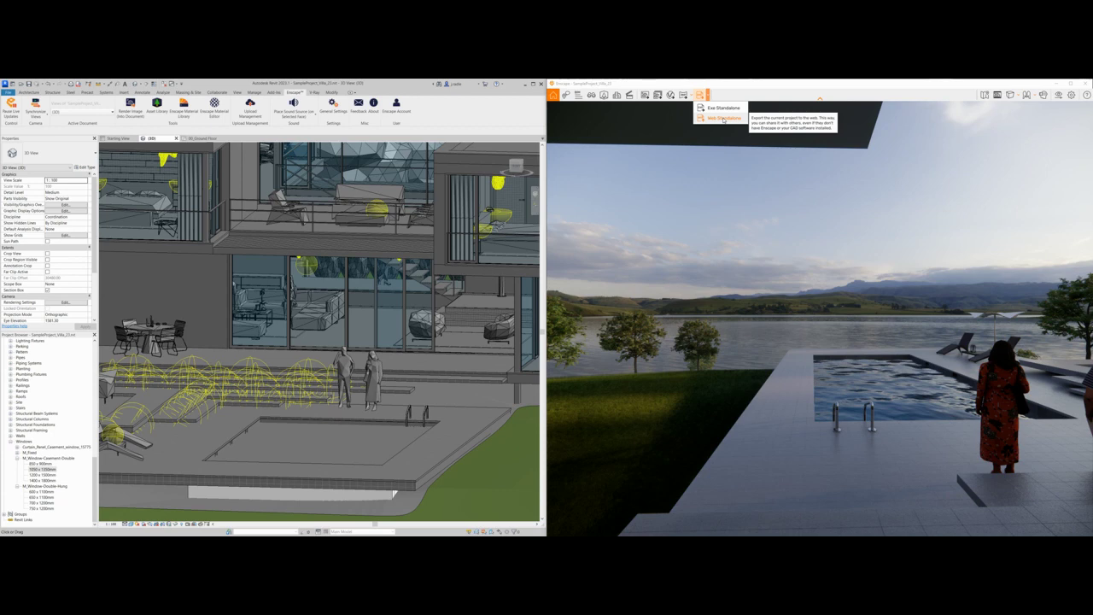
click(723, 119)
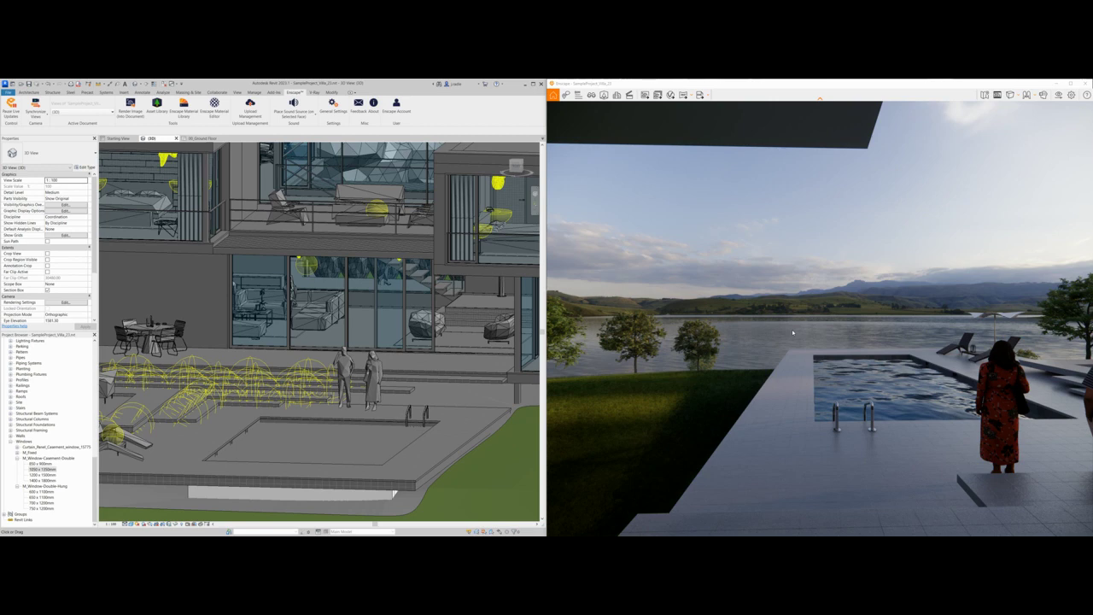
Step: Render the current pool view into the Revit document, and open the image from the project's Renderings
click(137, 113)
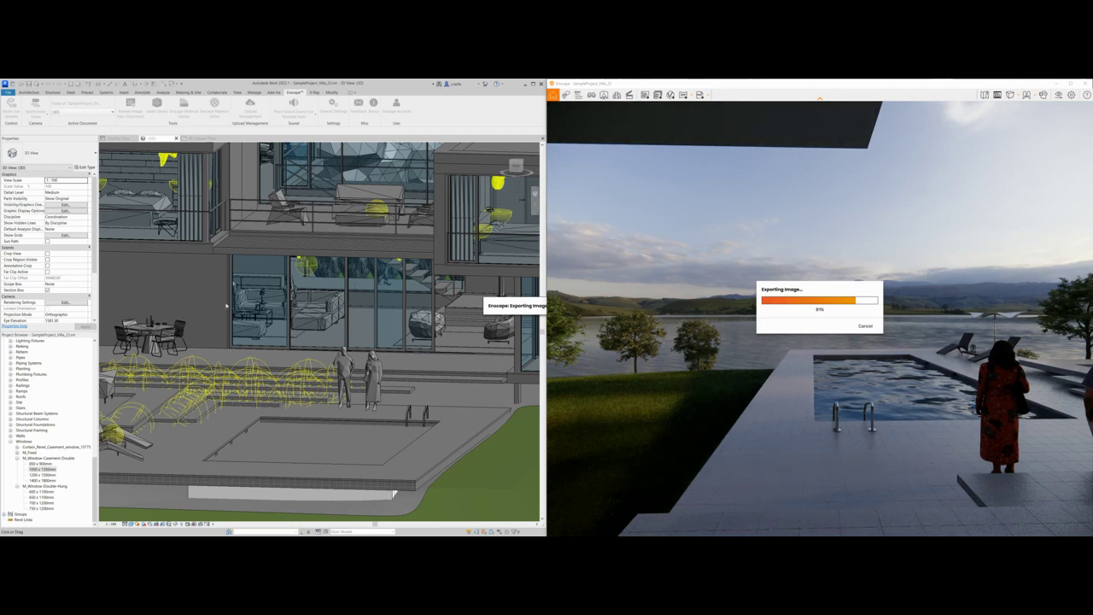
scroll(39, 429, up, 10)
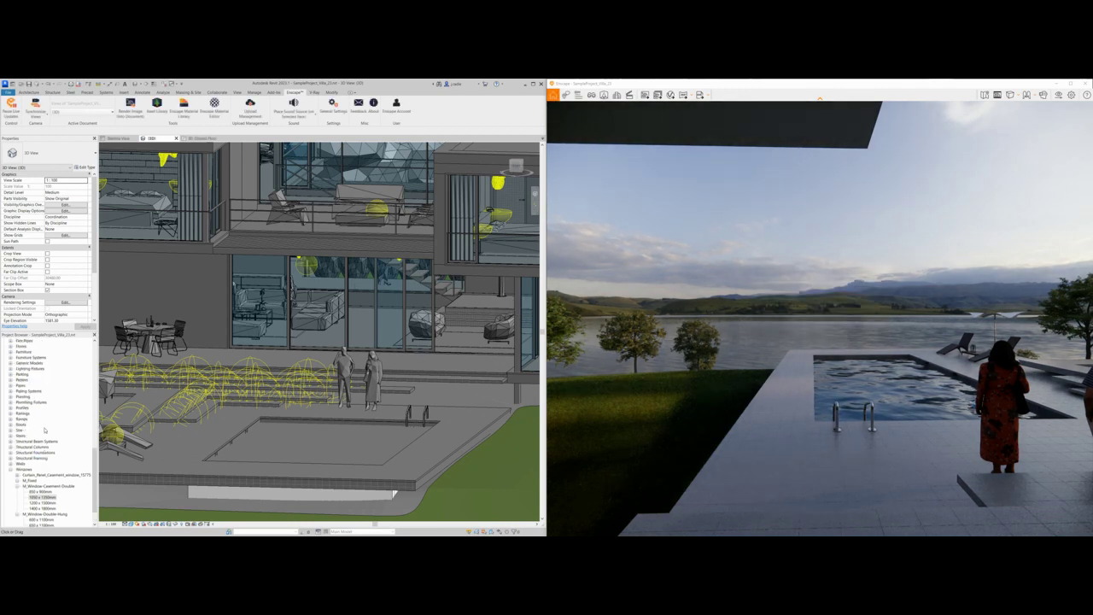
click(30, 429)
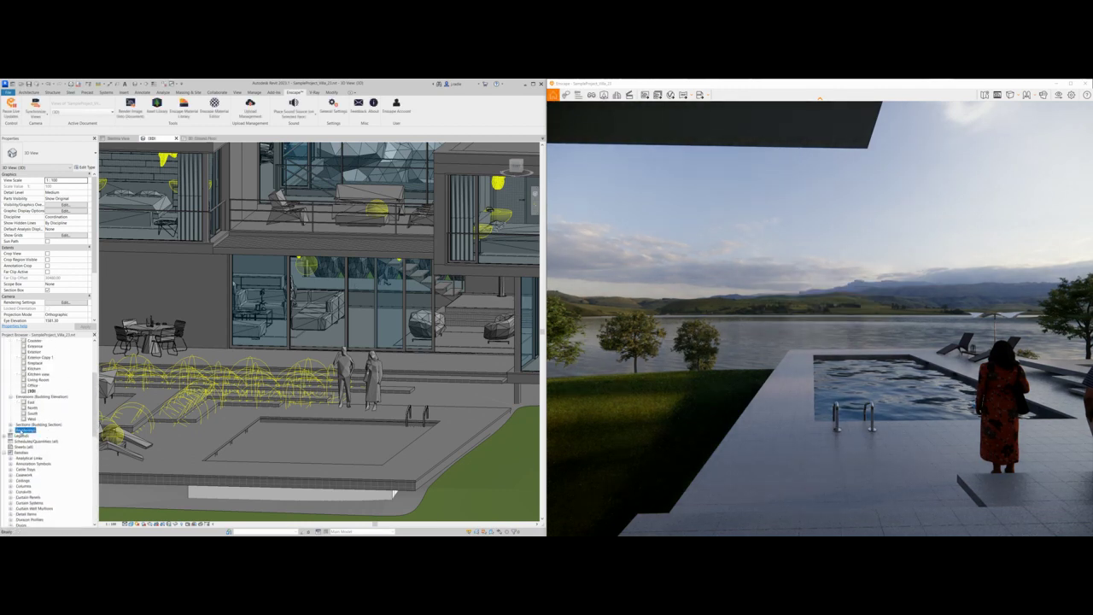
scroll(43, 426, down, 1)
click(10, 413)
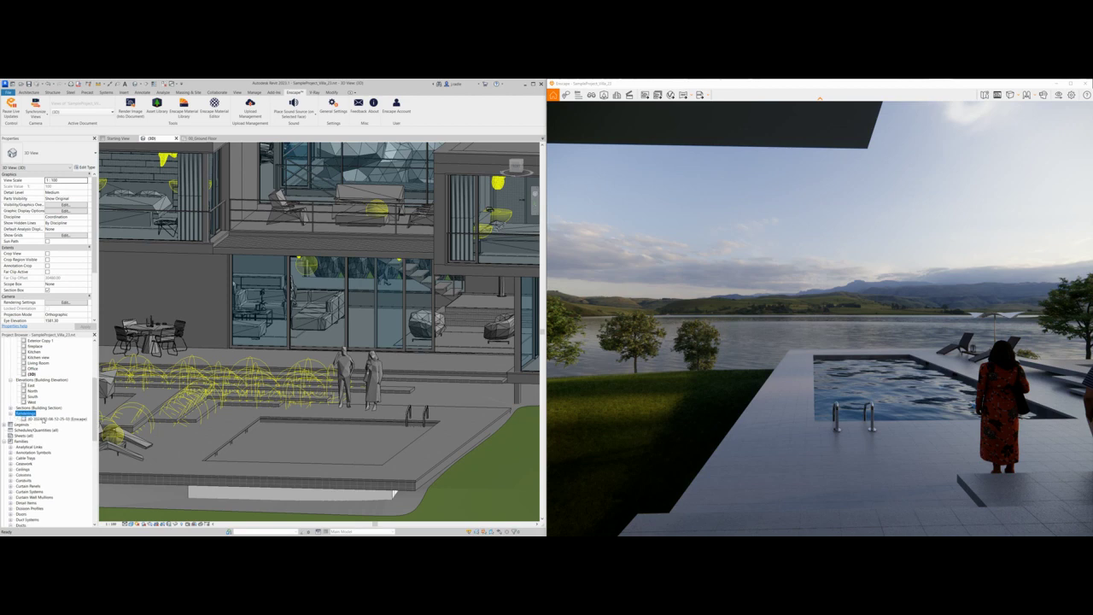
double_click(42, 418)
click(588, 335)
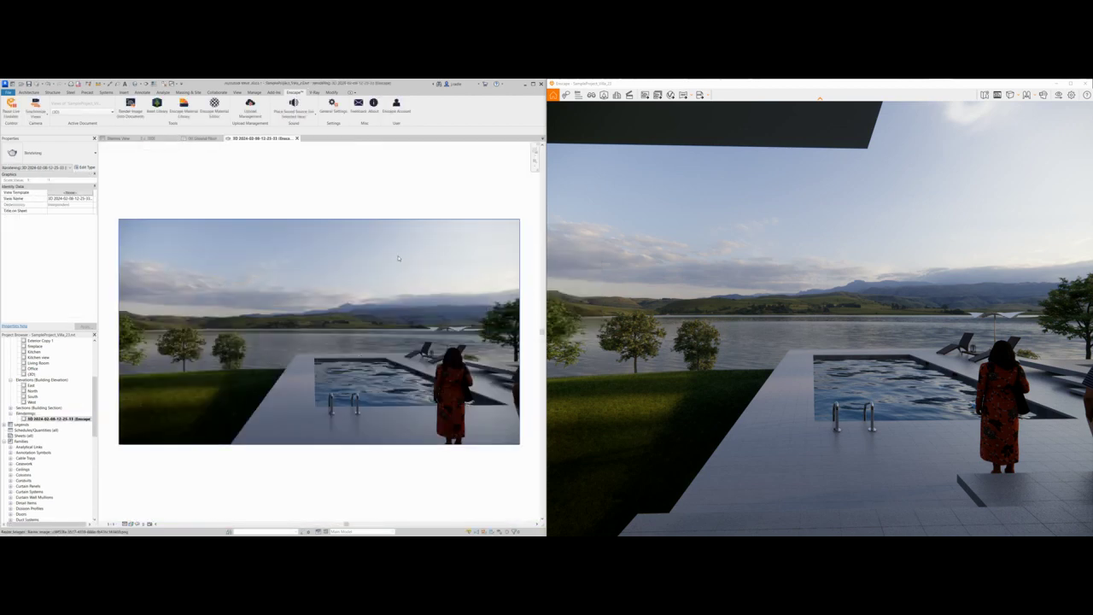